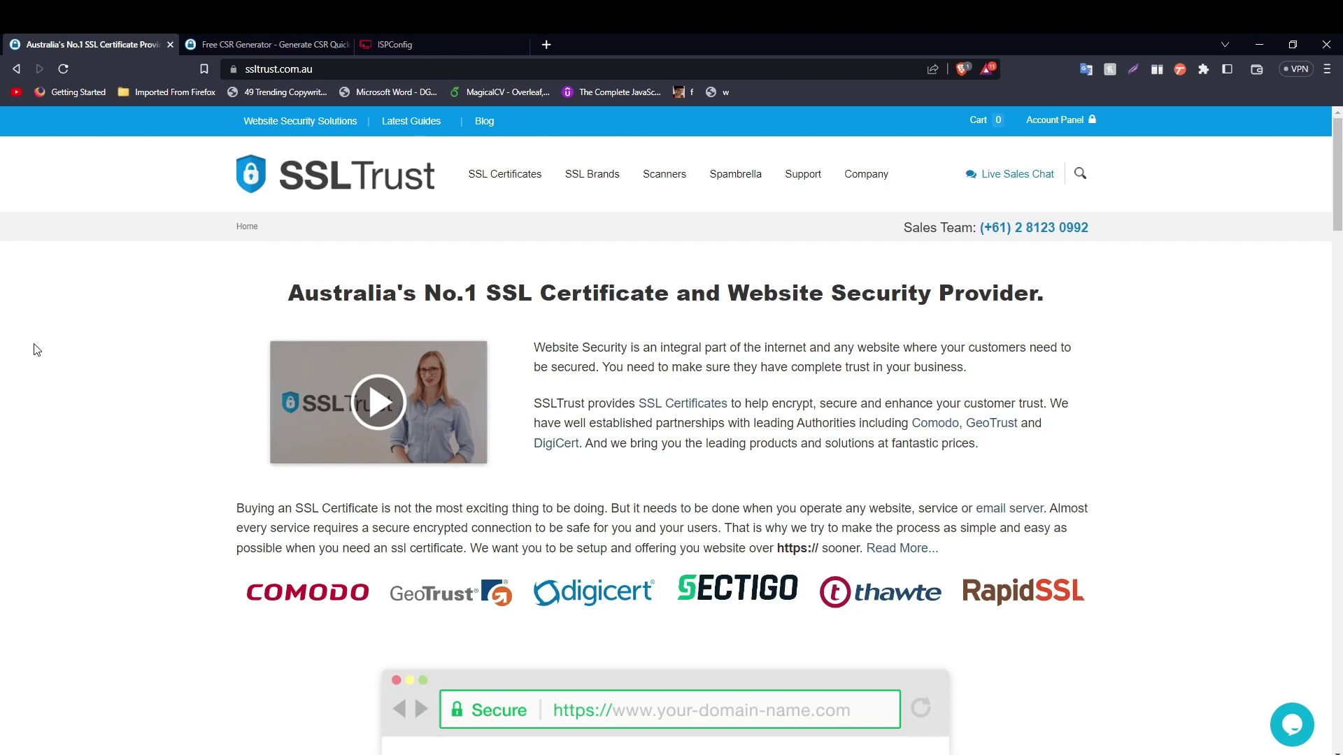
Step: Switch to the SSLTrust Free CSR Generator browser tab
click(220, 44)
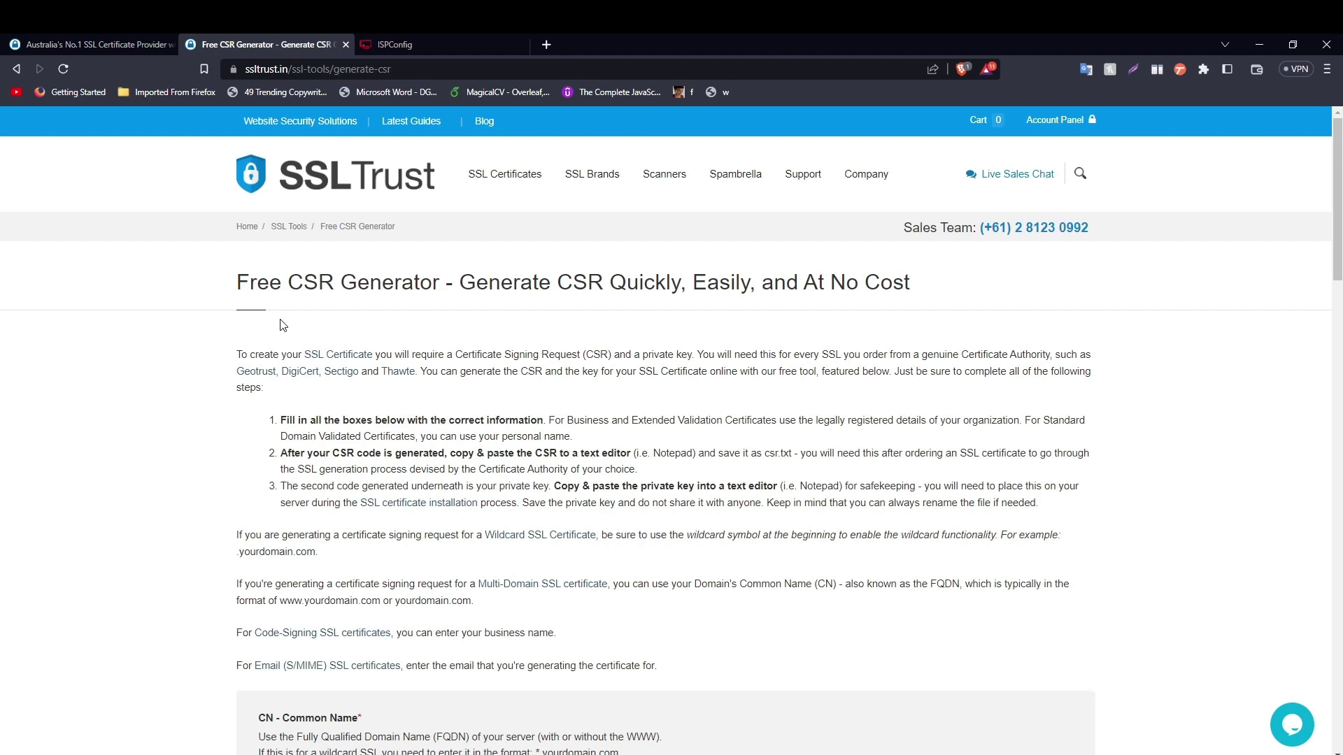
scroll(294, 347, down, 1)
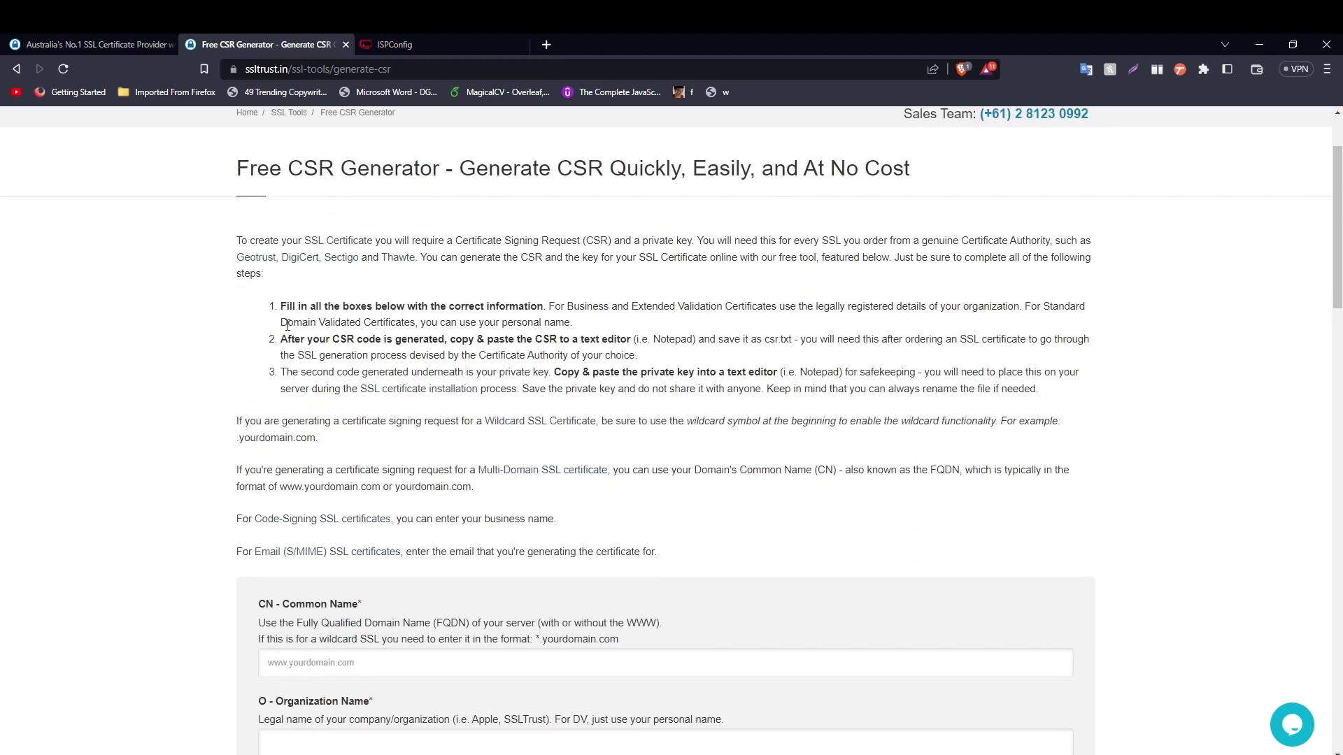
scroll(347, 410, down, 2)
Step: Fill the CSR form: sslguides.com.au, SSLTrust, IT, Sydney, NSW, Australia and the suggested email
click(375, 408)
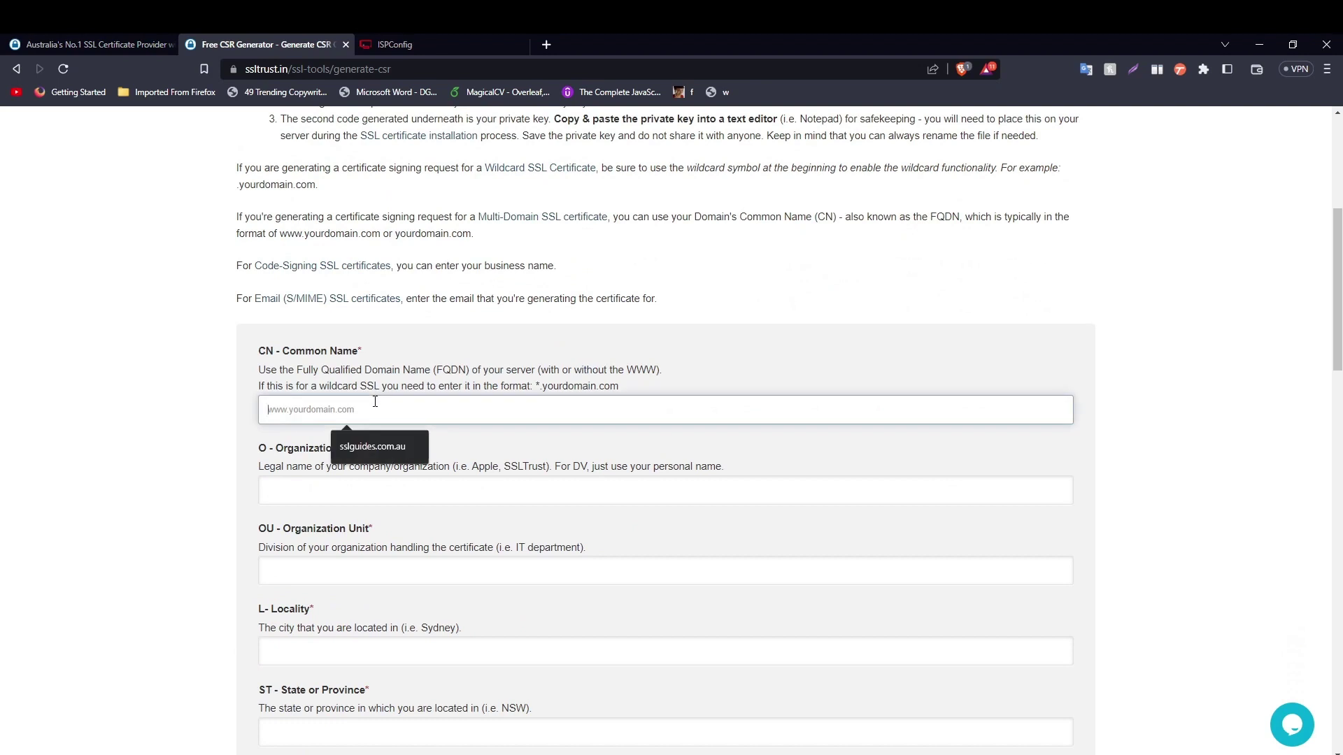
text(sslg)
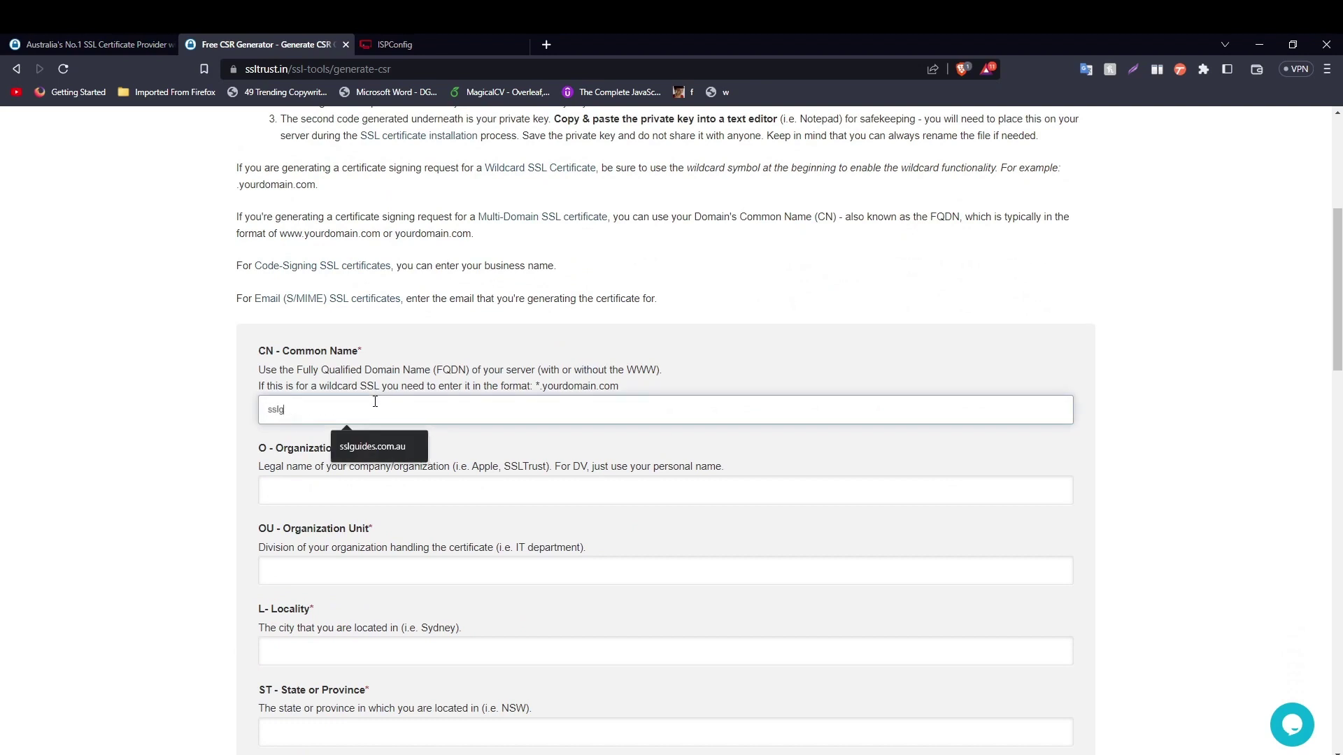
text(uides.cvom)
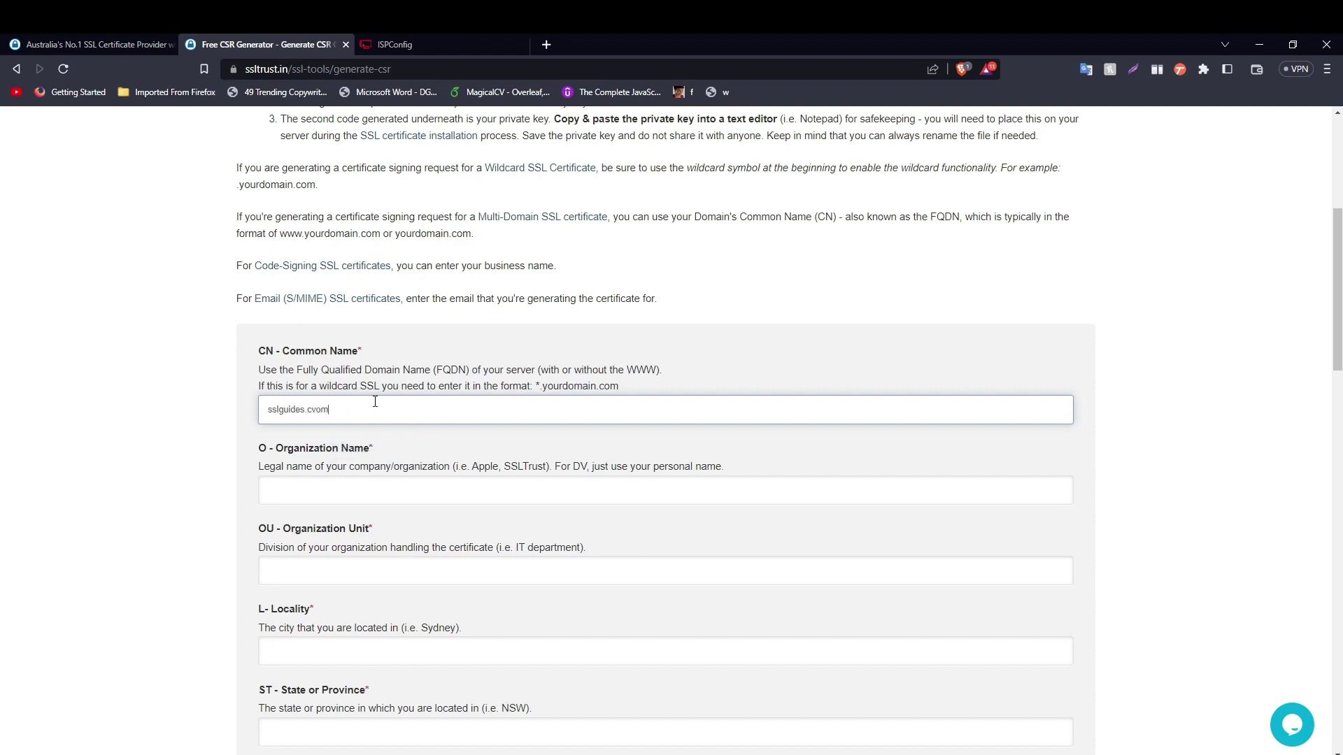
key(BackSpace)
key(BackSpace)
key(BackSpace)
text(com.au)
scroll(374, 402, down, 2)
click(310, 240)
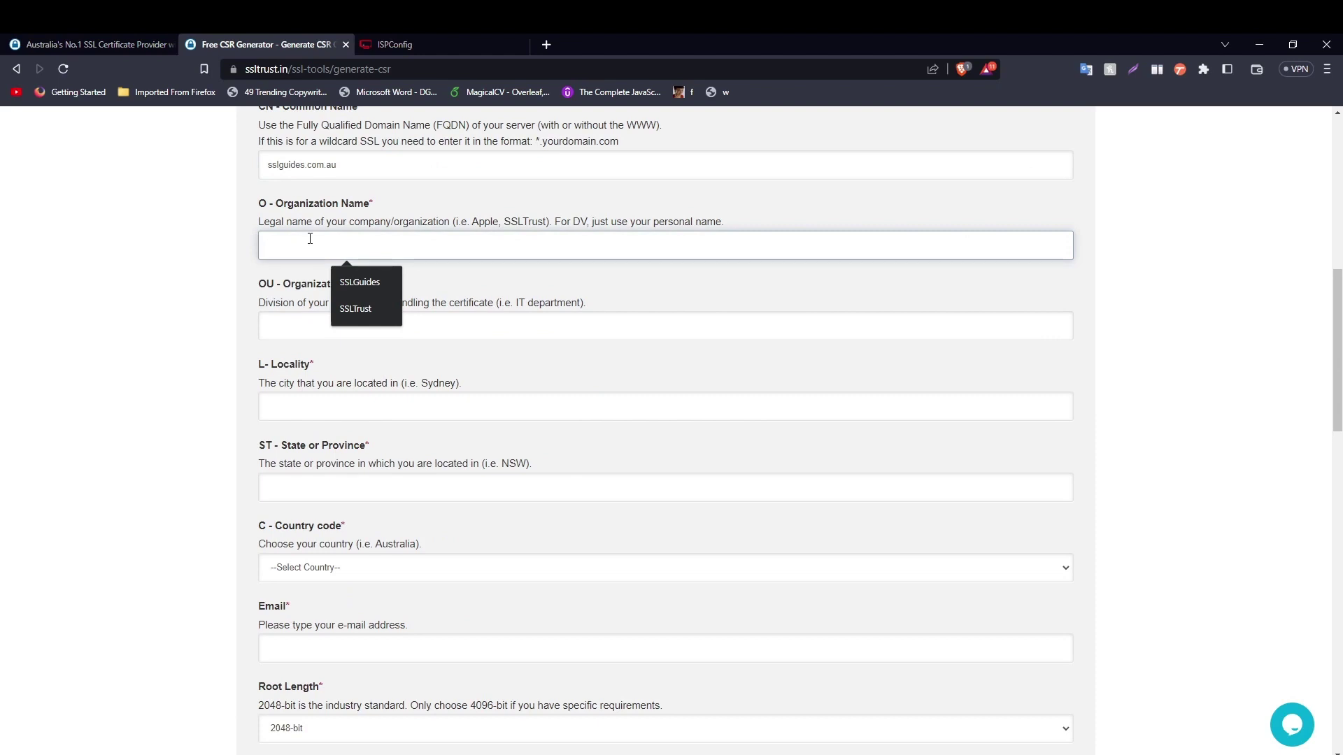
text(SSLTr)
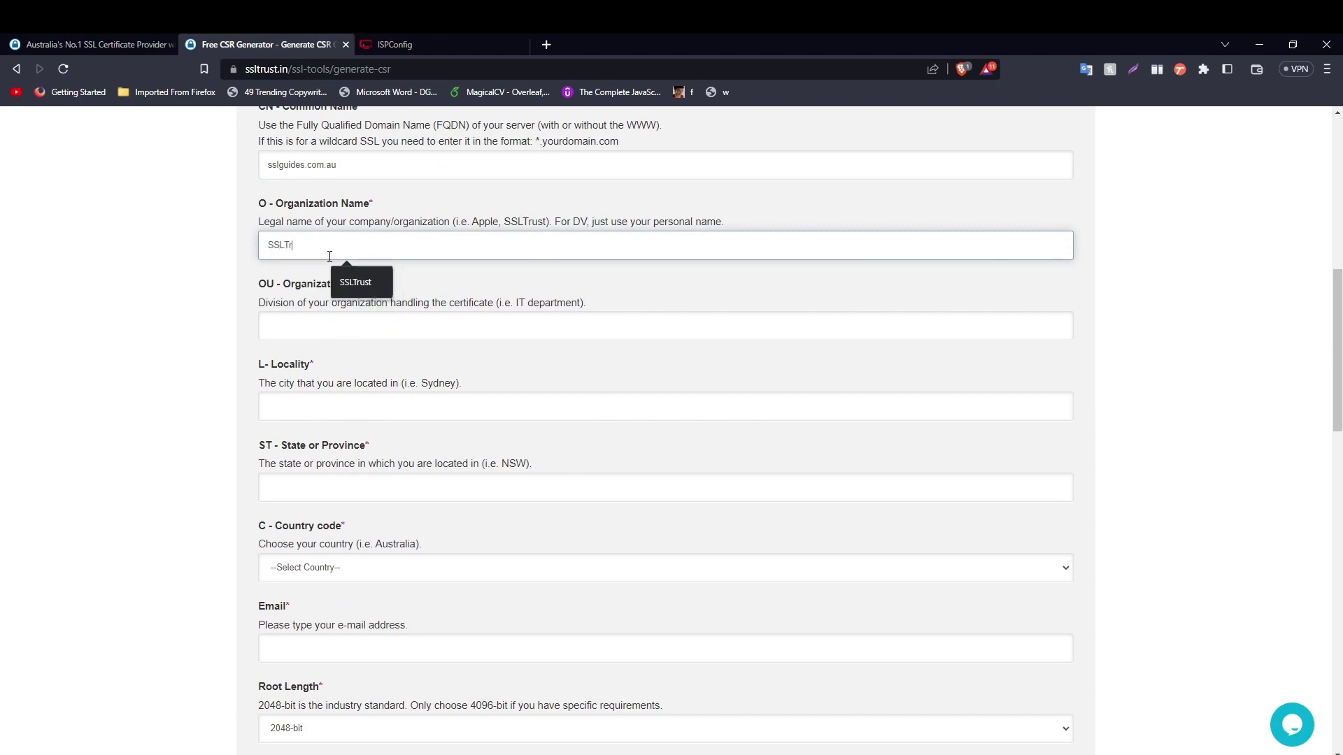
text(ust)
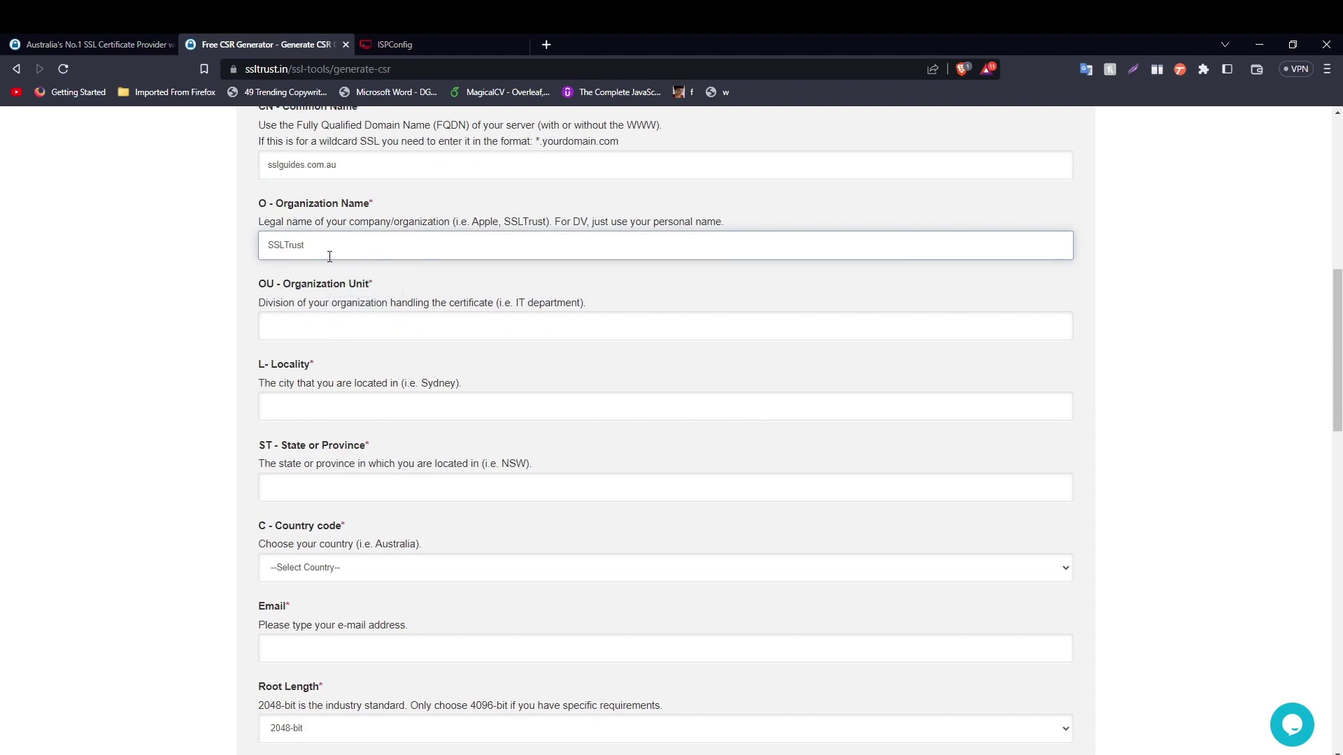
click(313, 330)
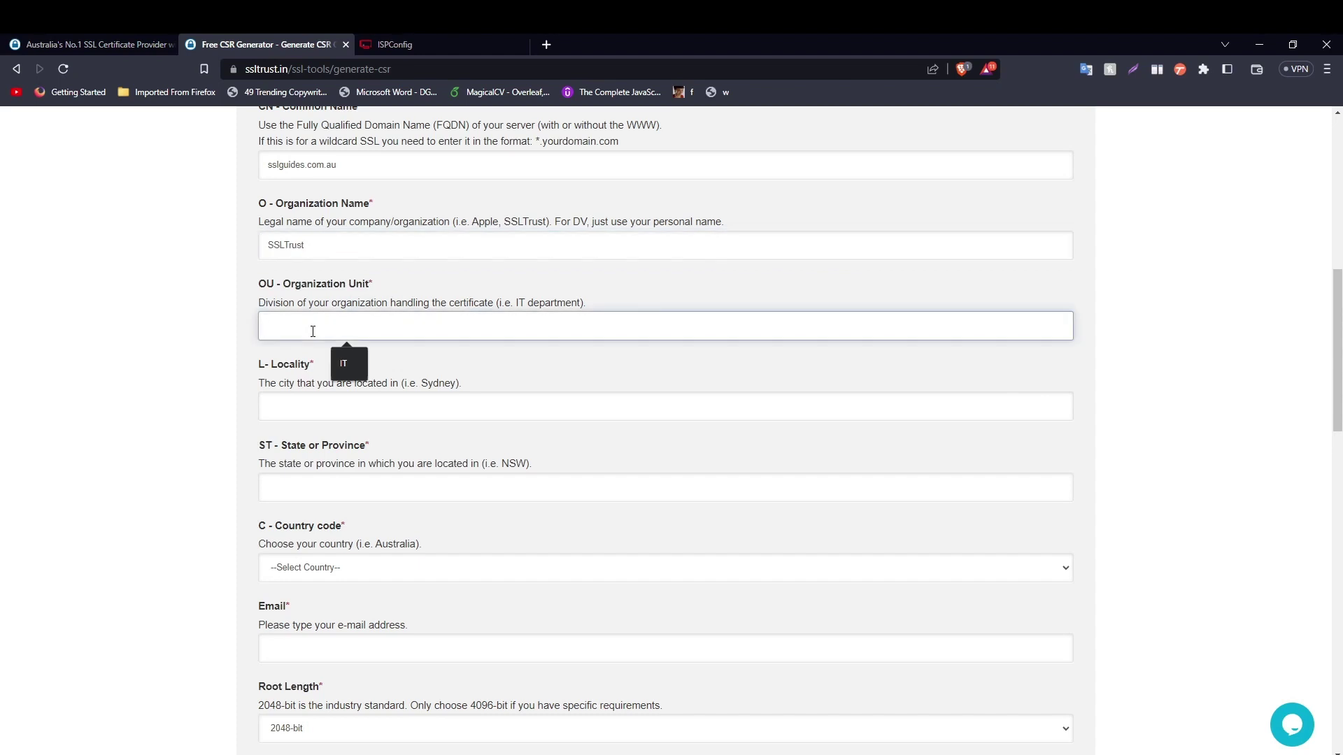
text(IT)
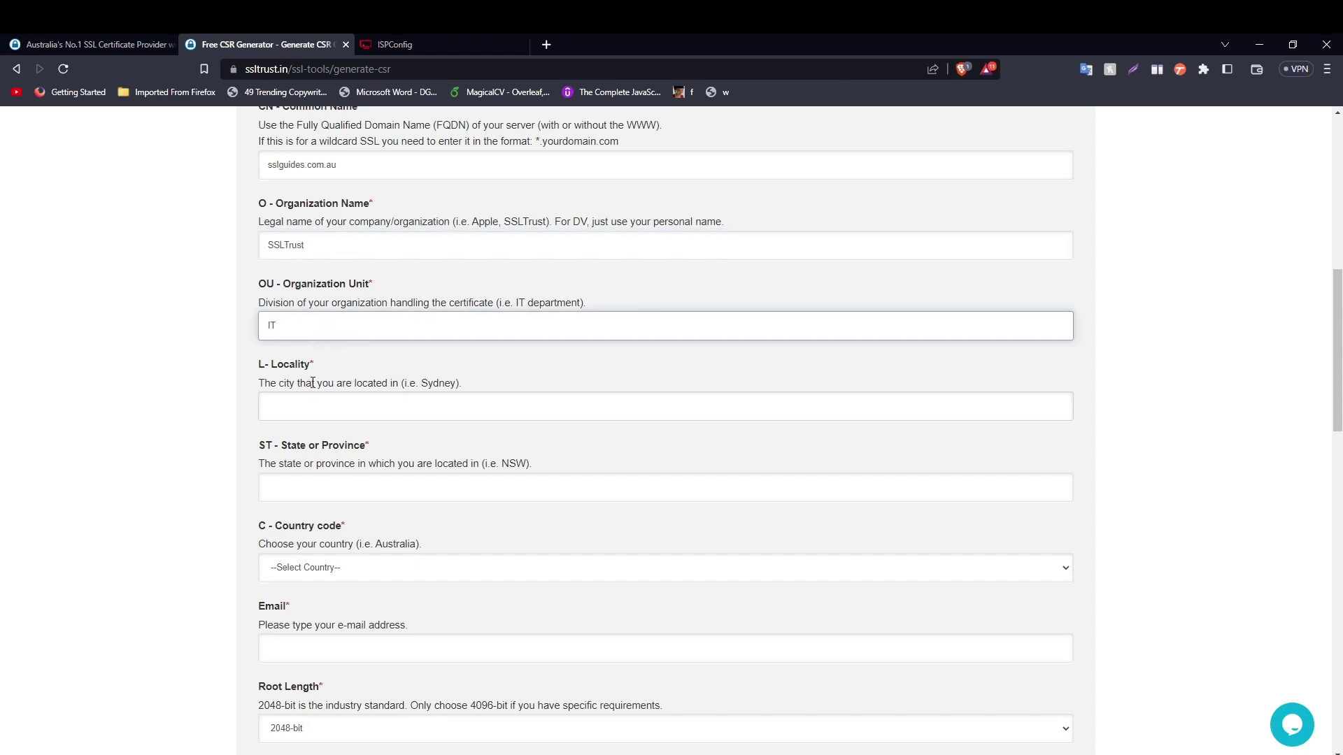
click(313, 395)
text(Synde)
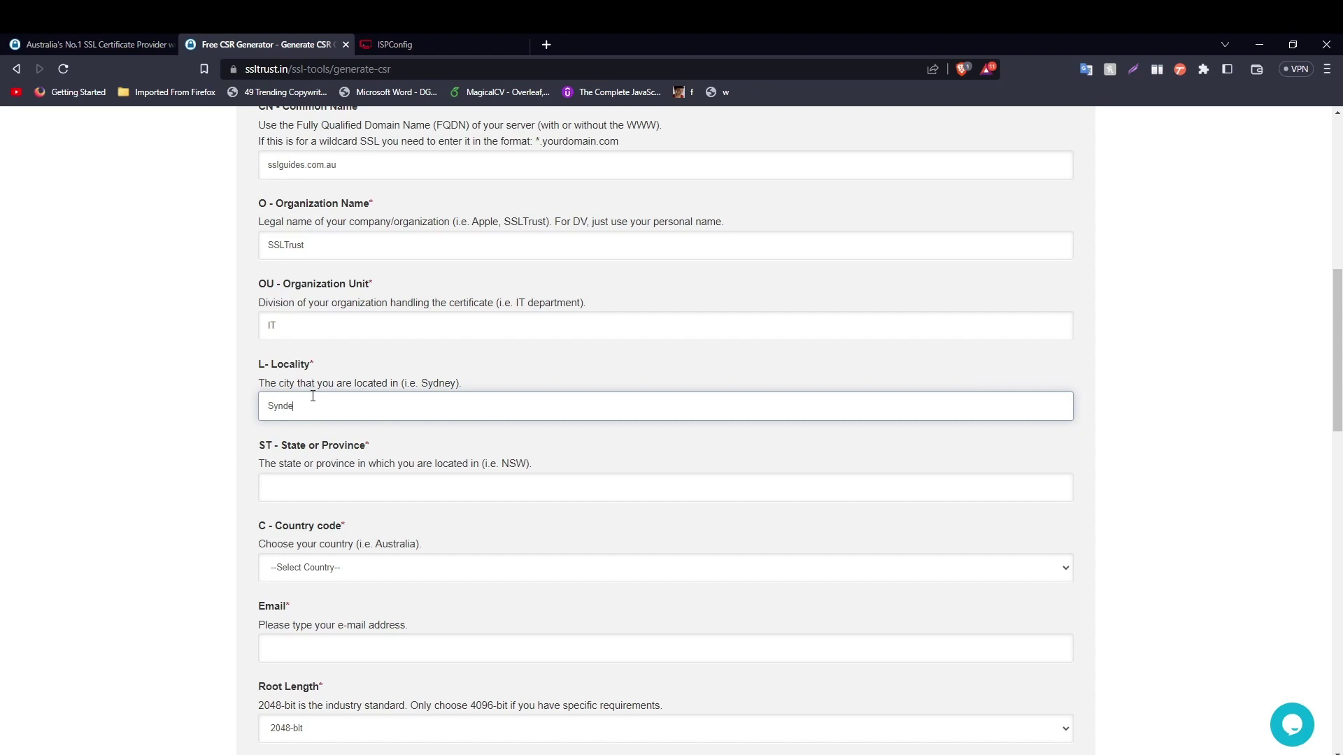
text(y)
key(BackSpace)
key(BackSpace)
key(BackSpace)
text(d)
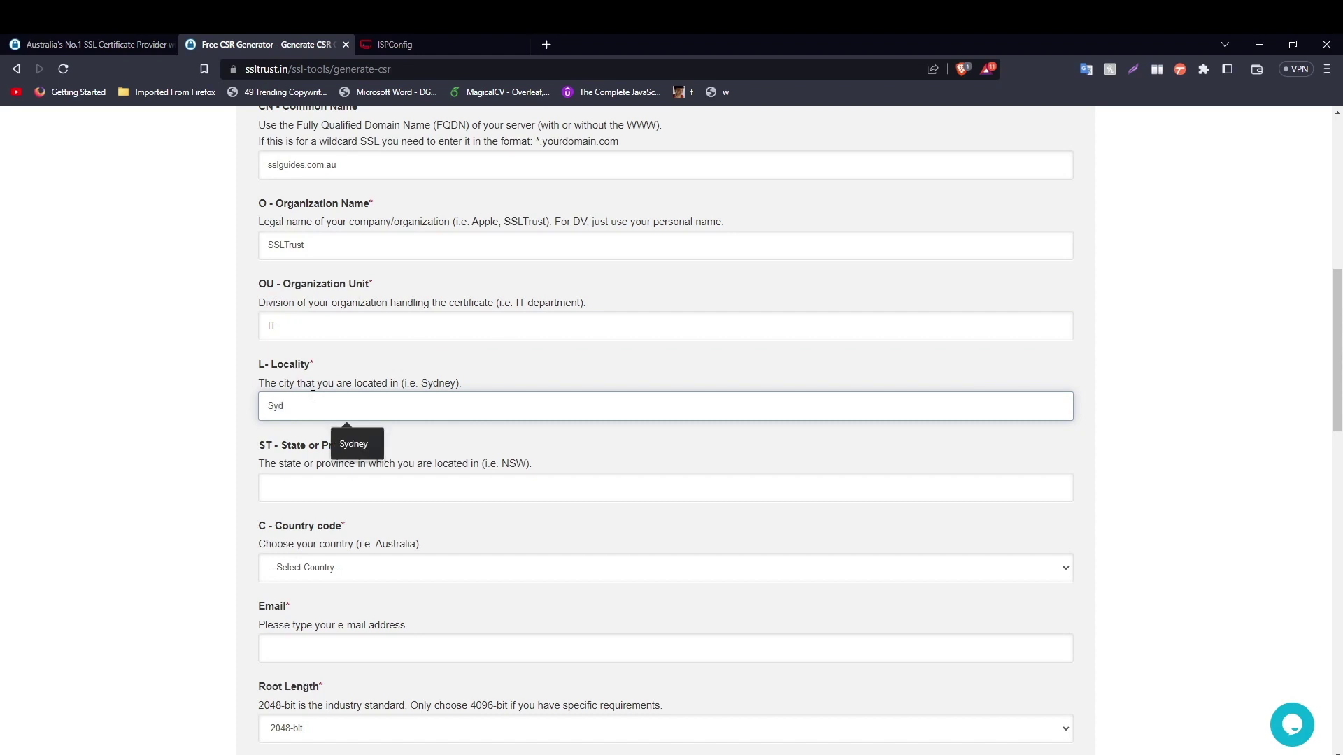
text(ney)
click(325, 483)
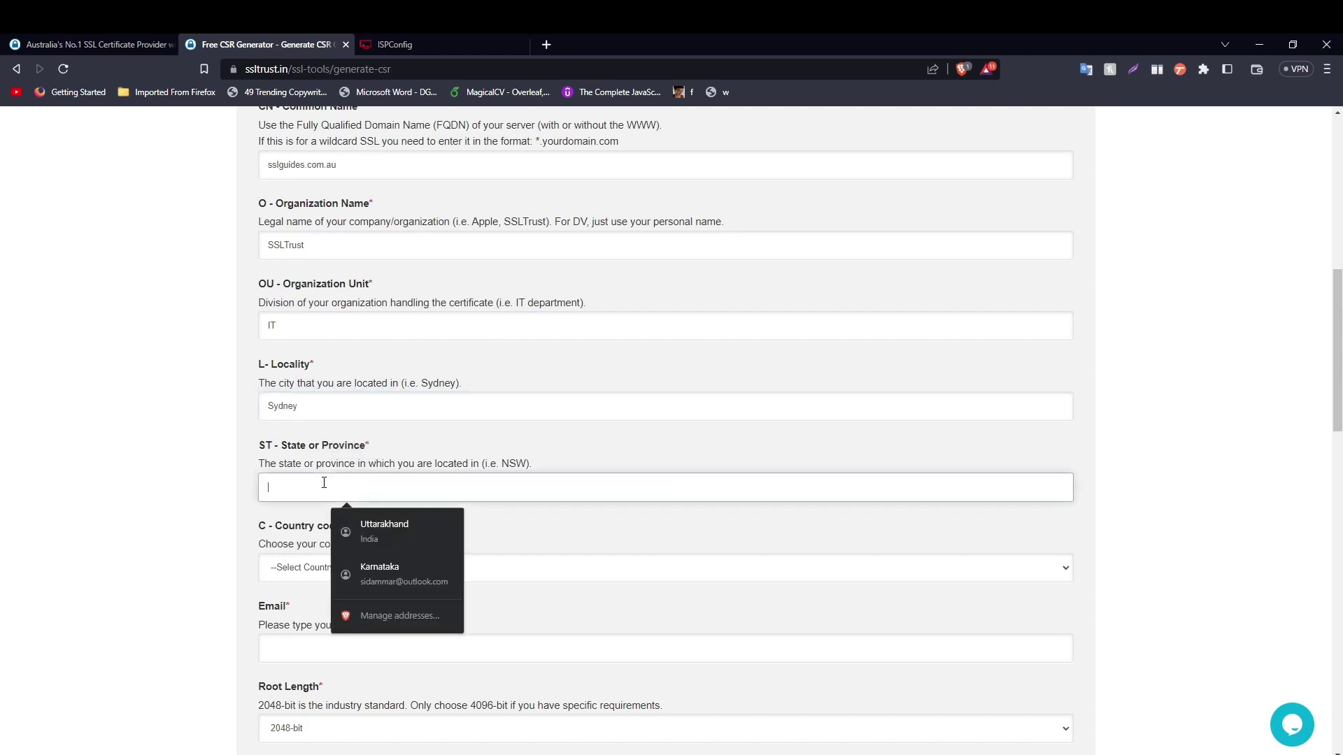
text(NSW)
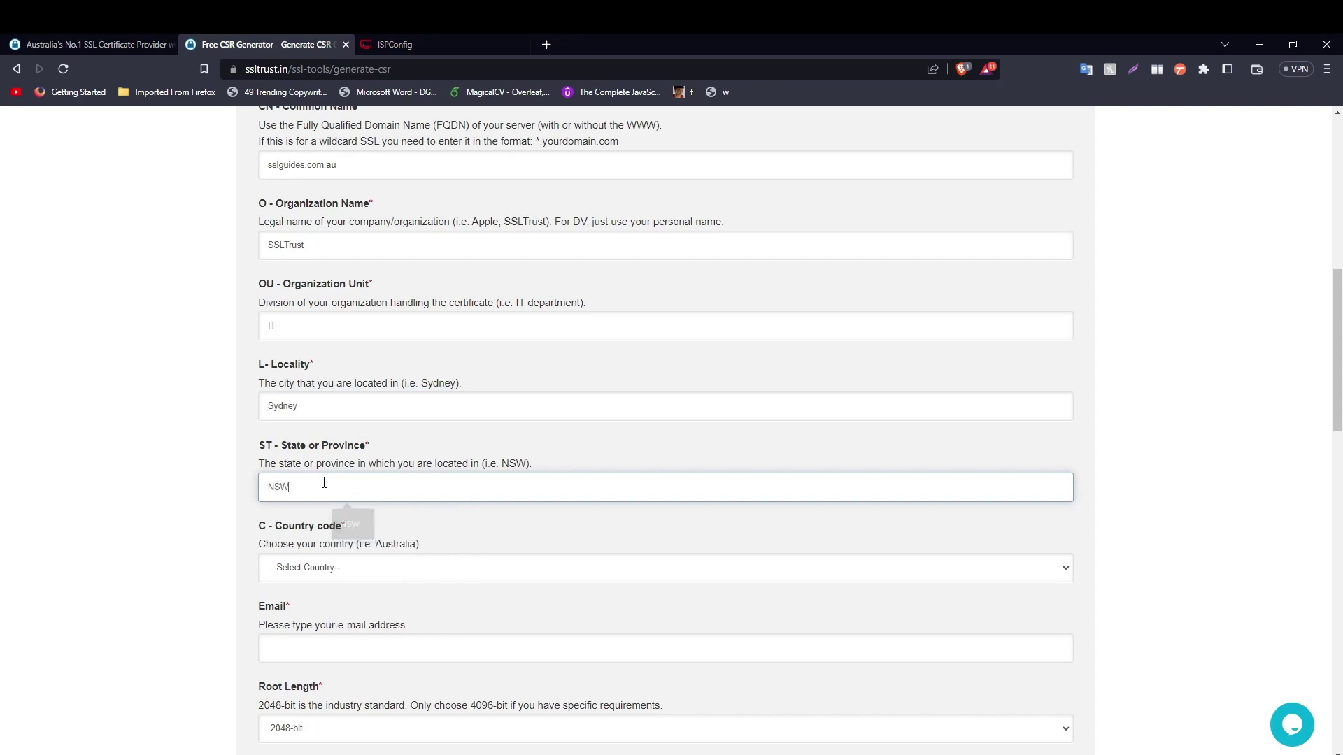
click(317, 568)
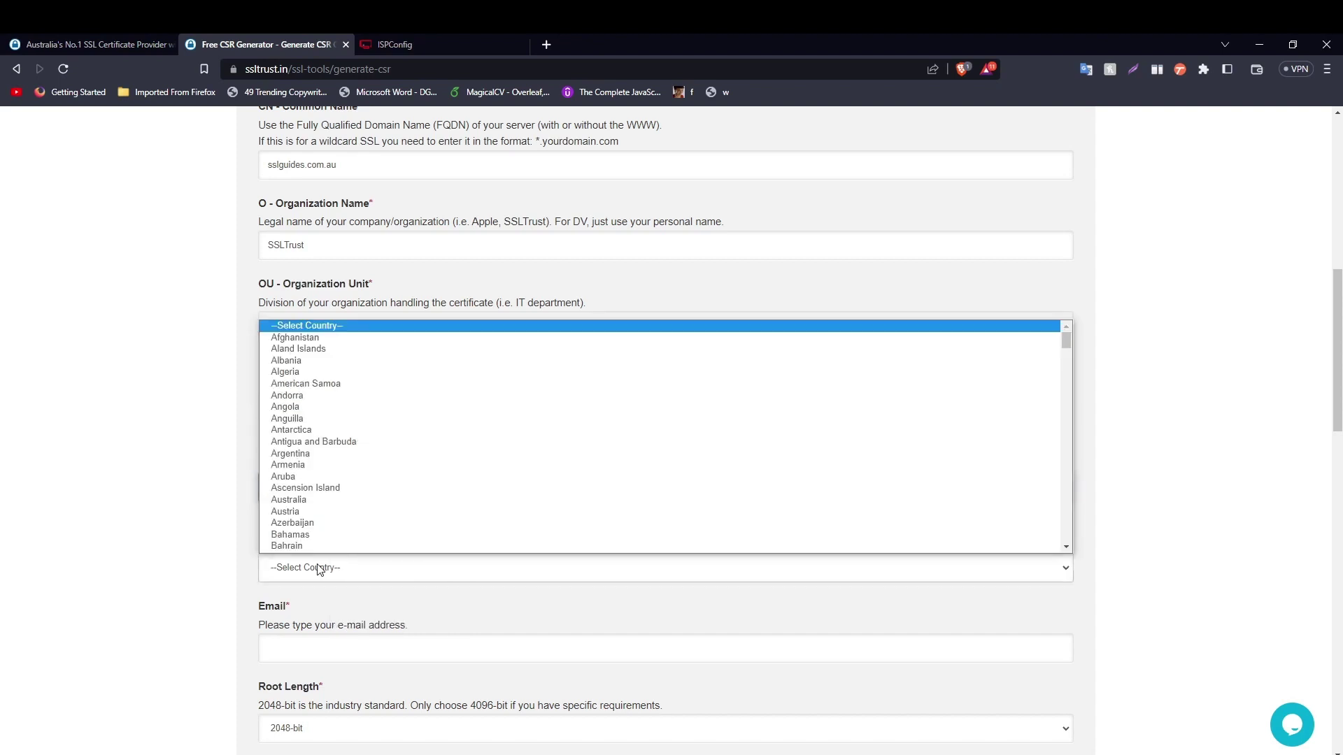
click(315, 500)
scroll(320, 495, down, 1)
click(303, 526)
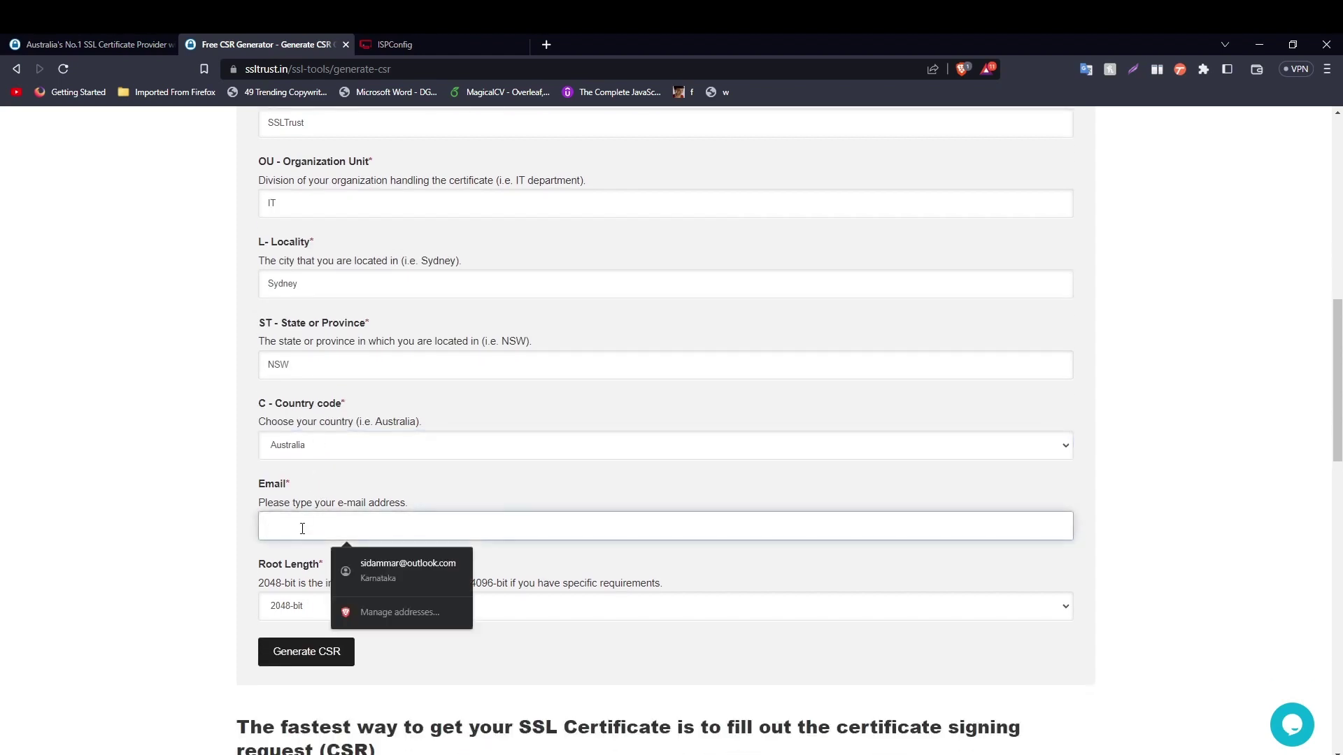
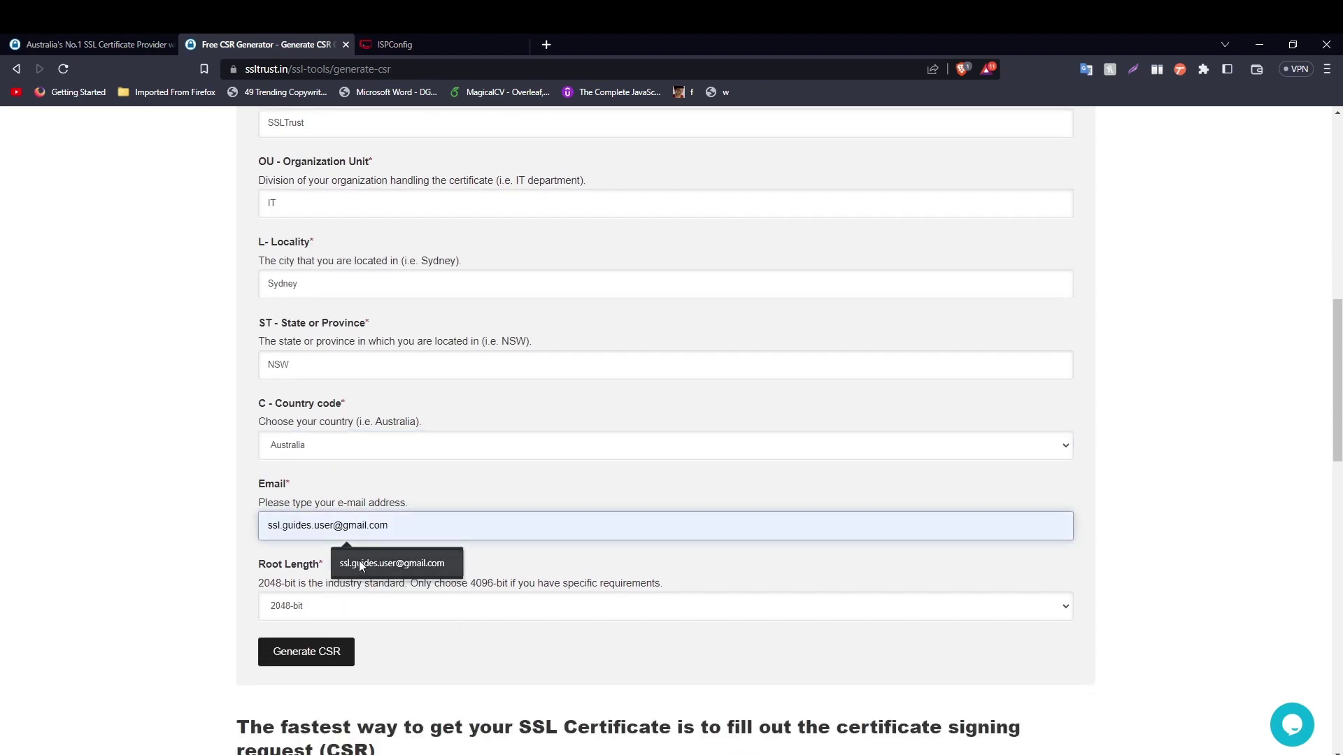
click(359, 561)
scroll(311, 561, down, 1)
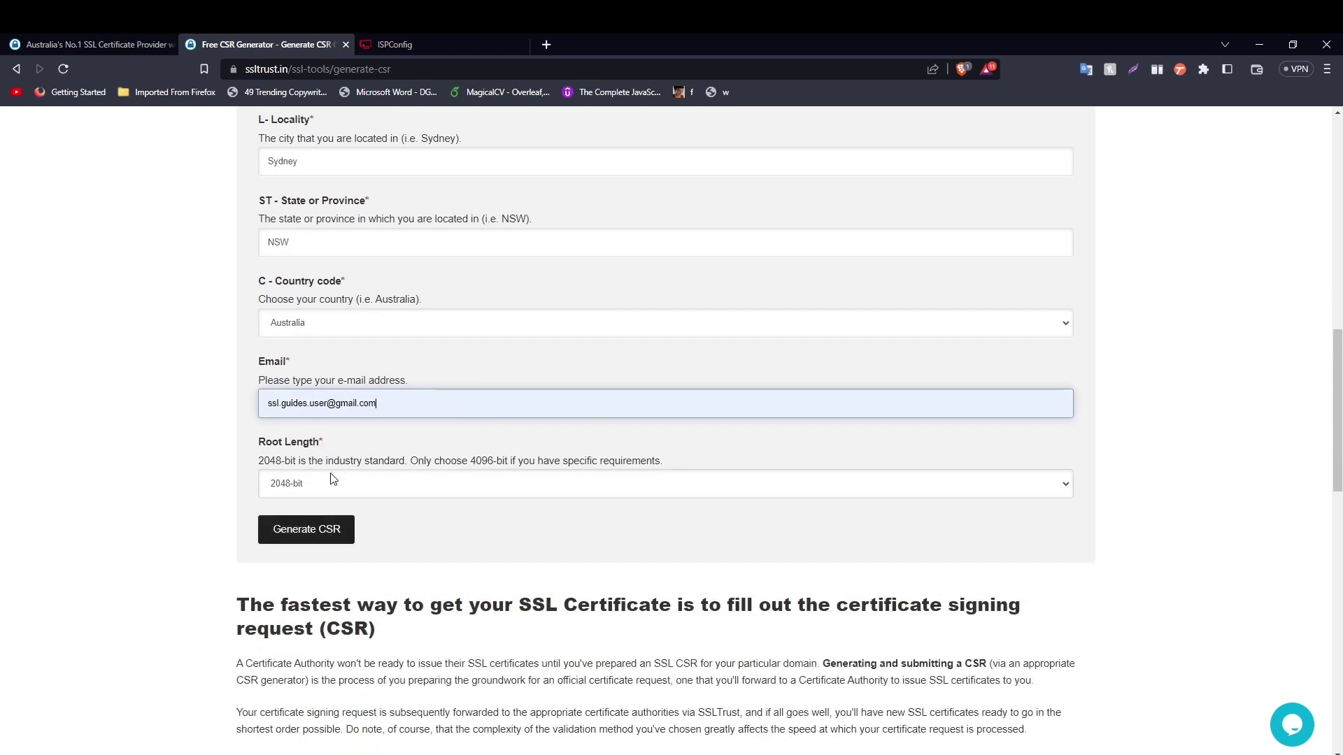
Step: Generate the 2048-bit private key and CSR for sslguides.com.au
click(320, 536)
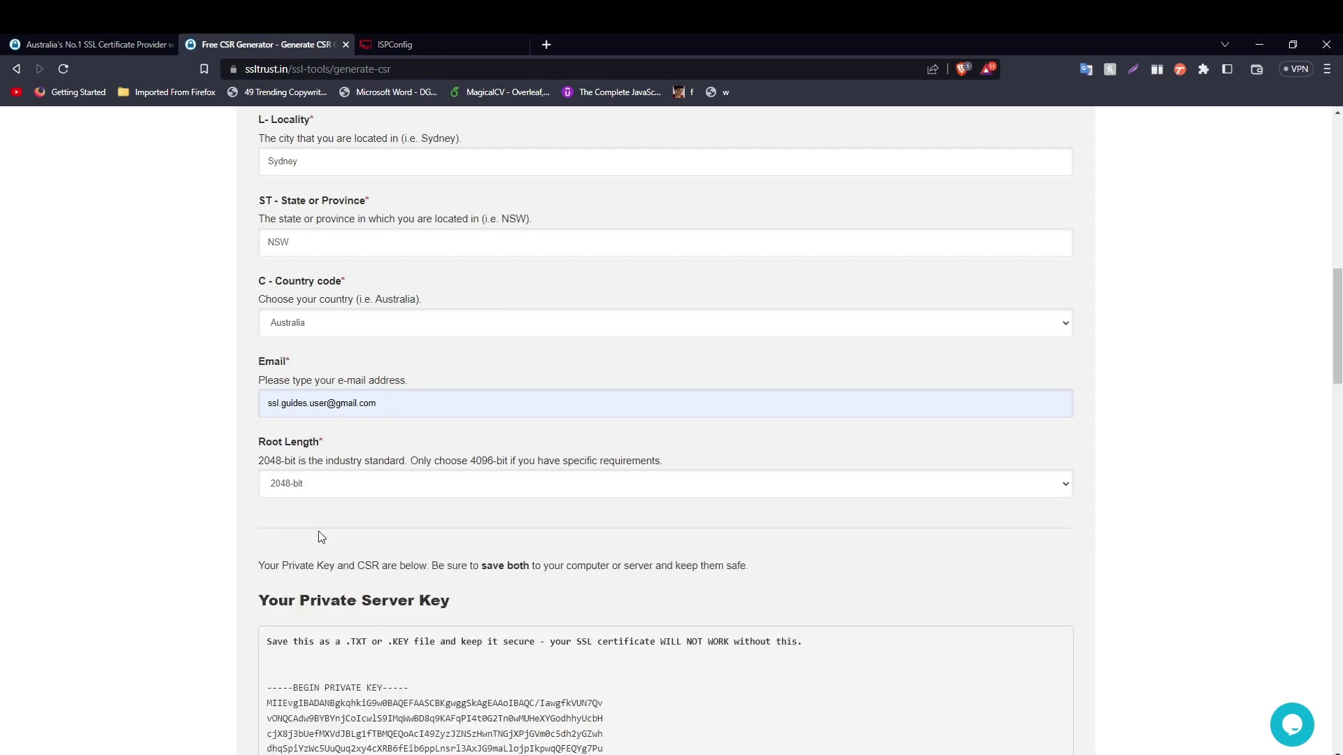
scroll(321, 536, down, 2)
scroll(306, 468, down, 1)
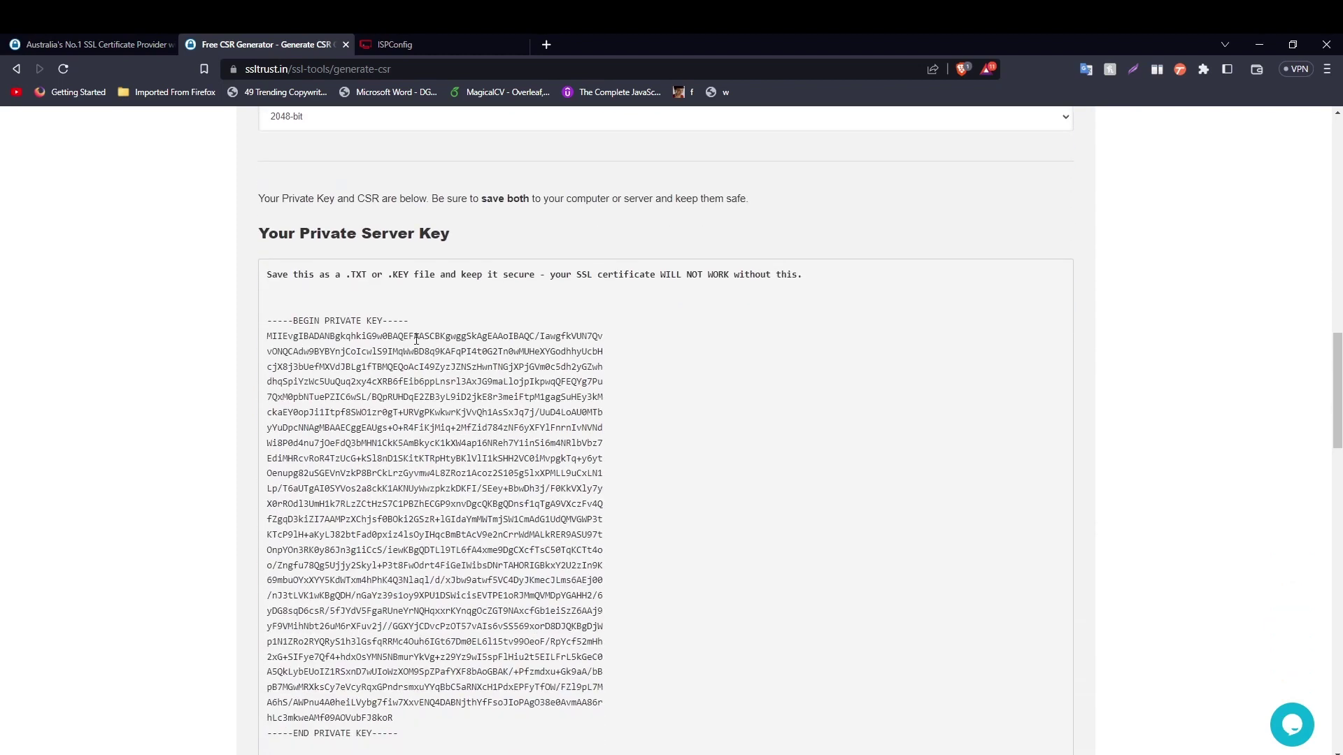
scroll(417, 338, down, 1)
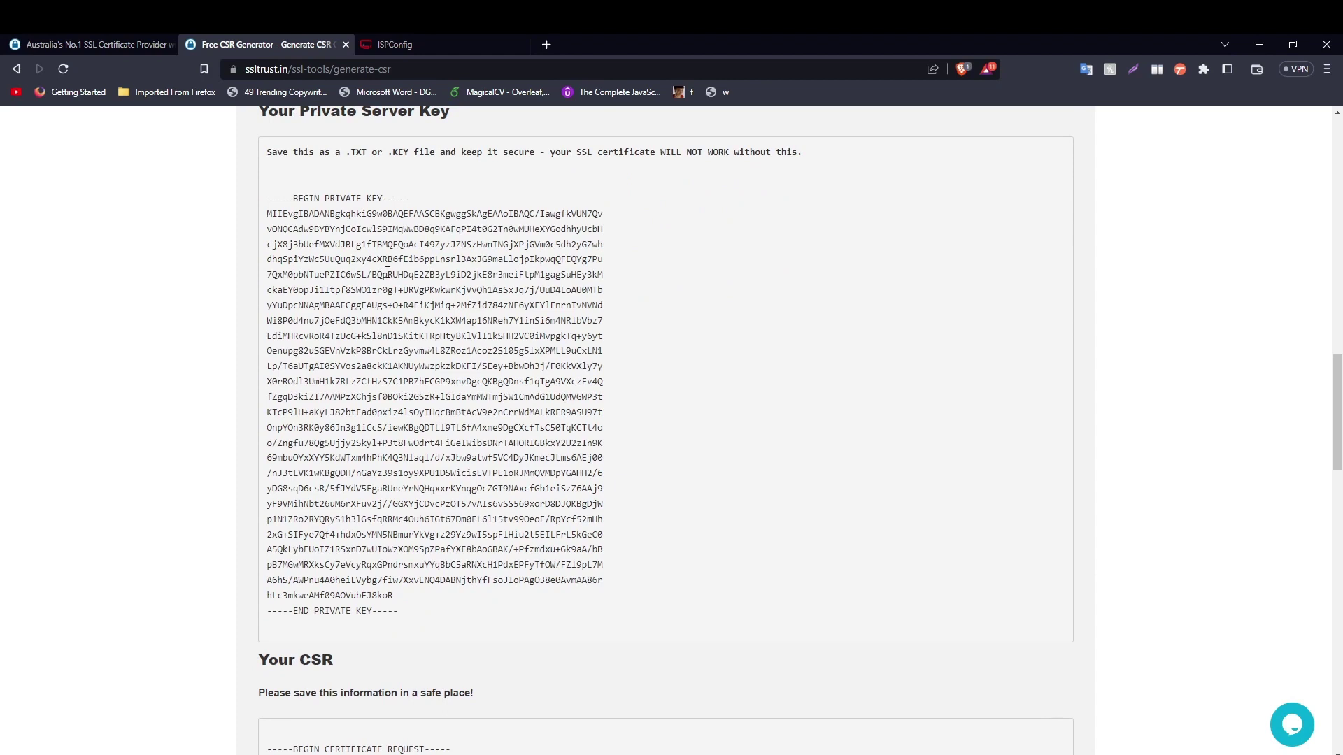
scroll(386, 273, down, 1)
scroll(357, 347, down, 3)
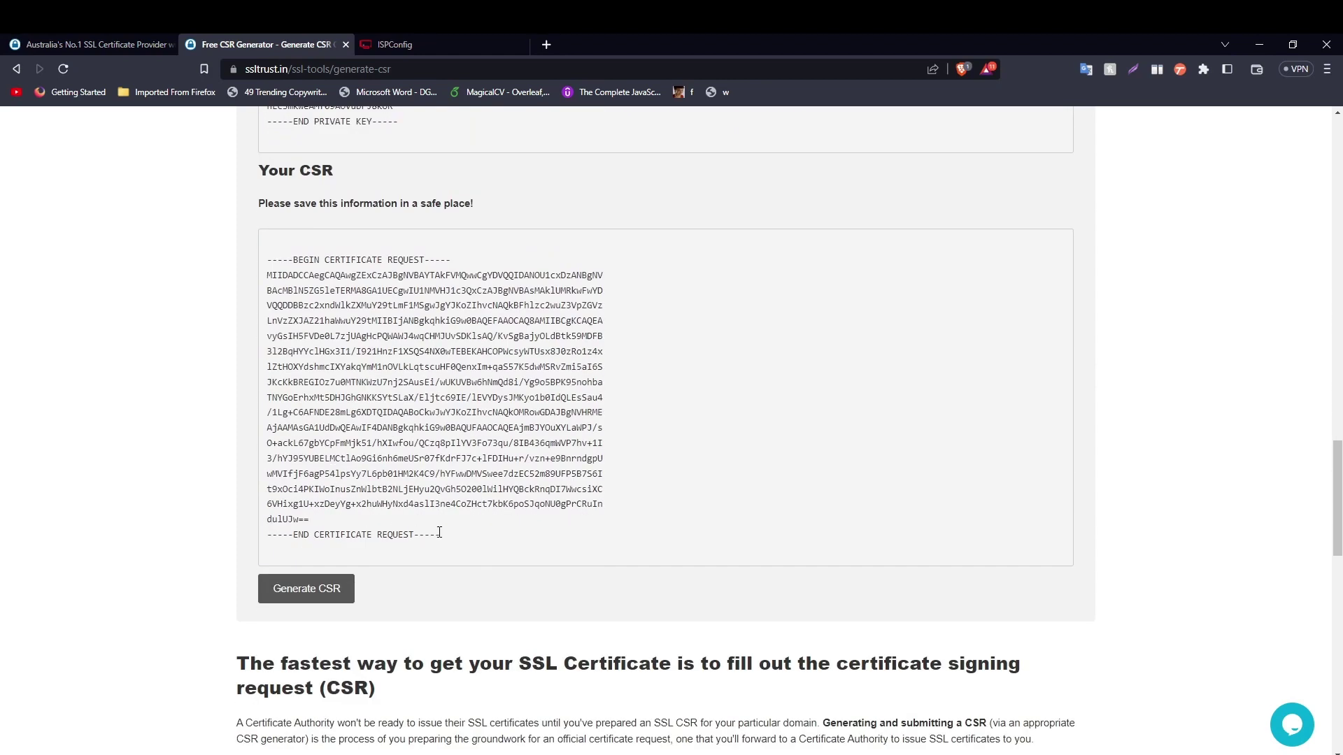
scroll(440, 533, up, 3)
scroll(462, 505, up, 2)
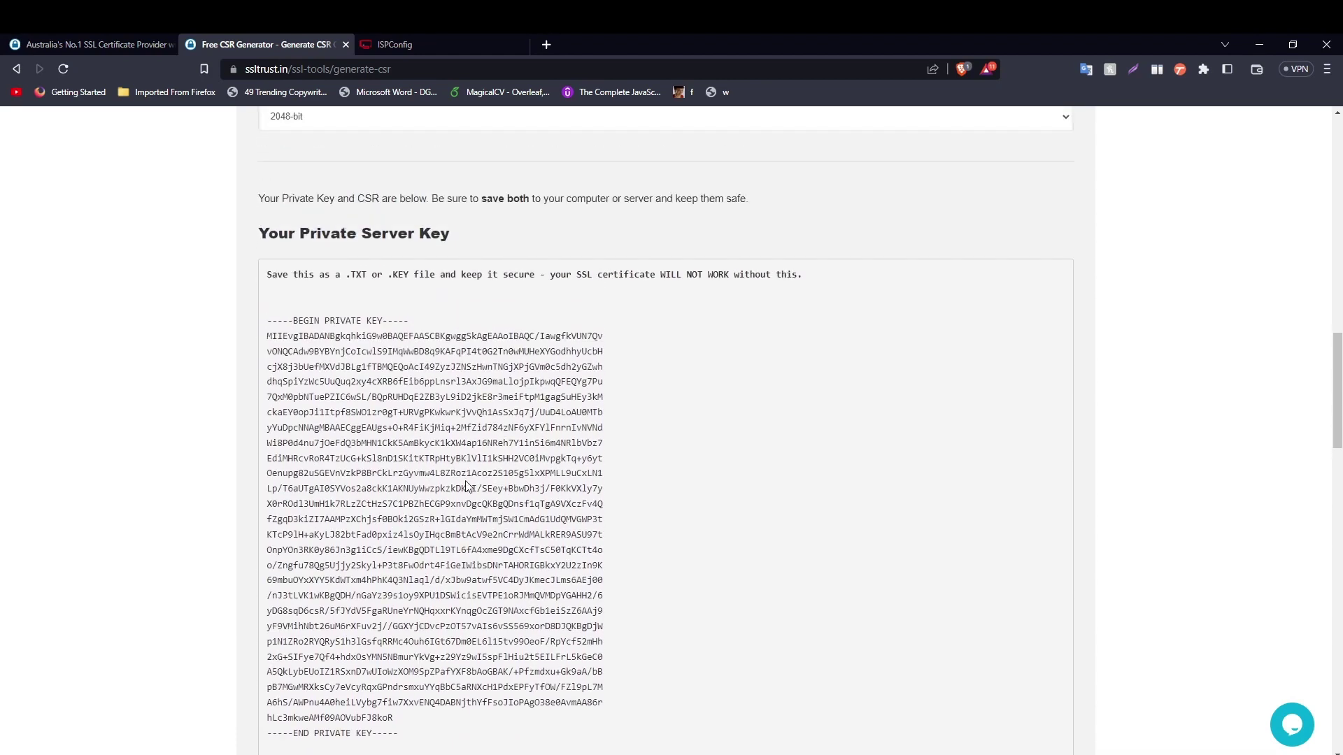
scroll(472, 391, down, 1)
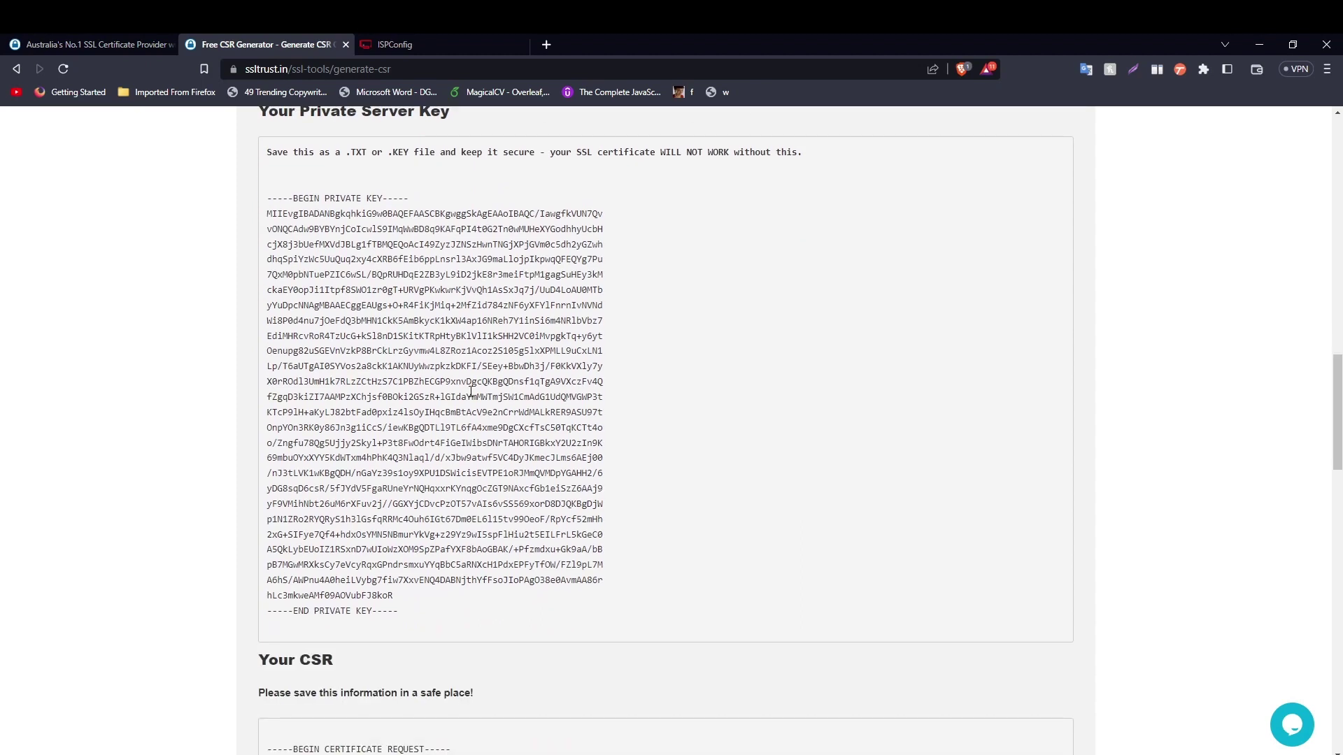
scroll(470, 393, down, 2)
scroll(423, 471, down, 1)
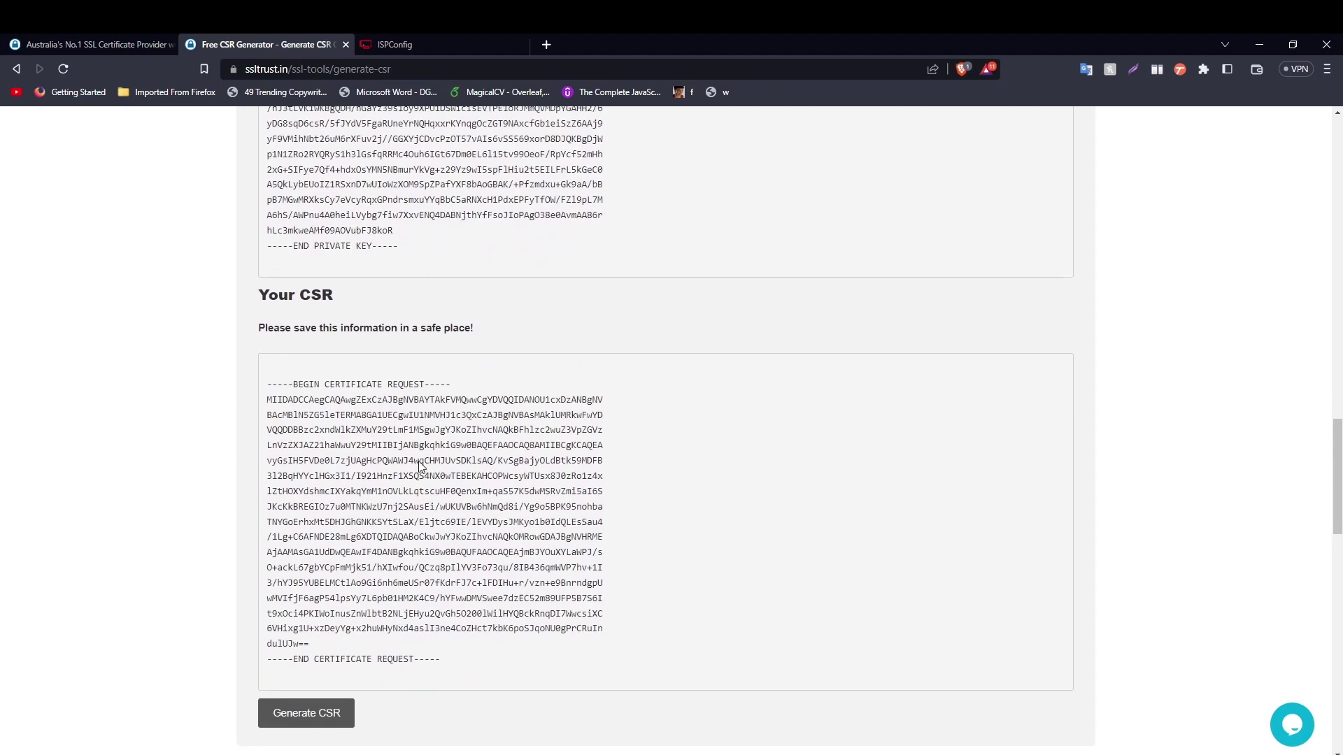
scroll(420, 548, down, 1)
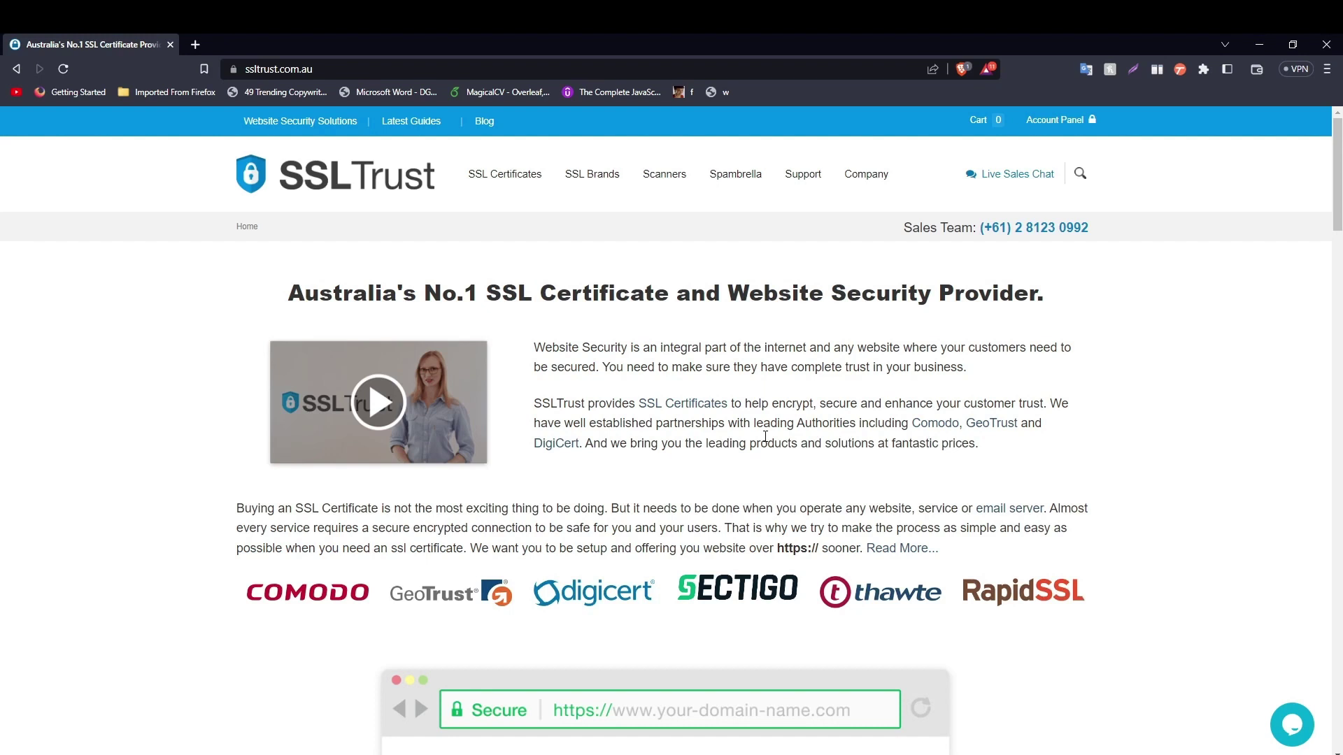
scroll(764, 436, down, 3)
scroll(765, 435, down, 1)
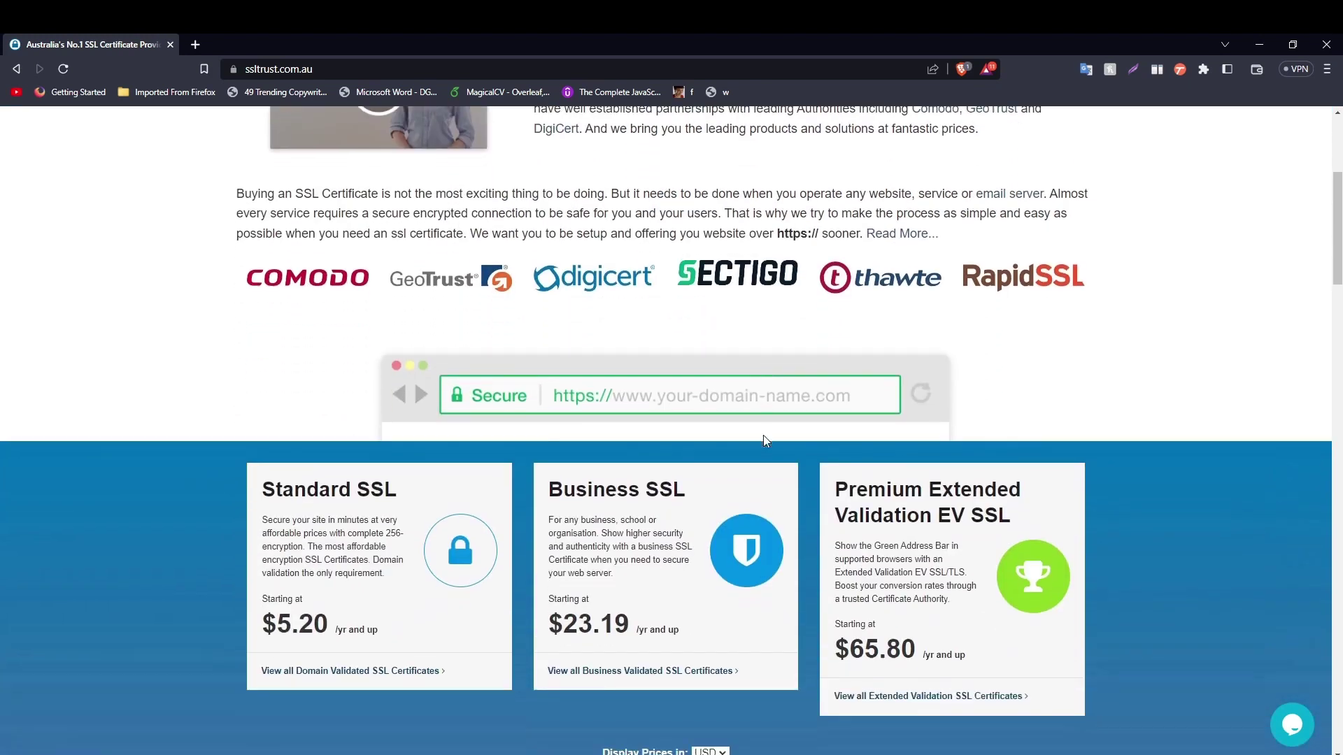
scroll(1110, 303, down, 1)
scroll(1108, 297, down, 1)
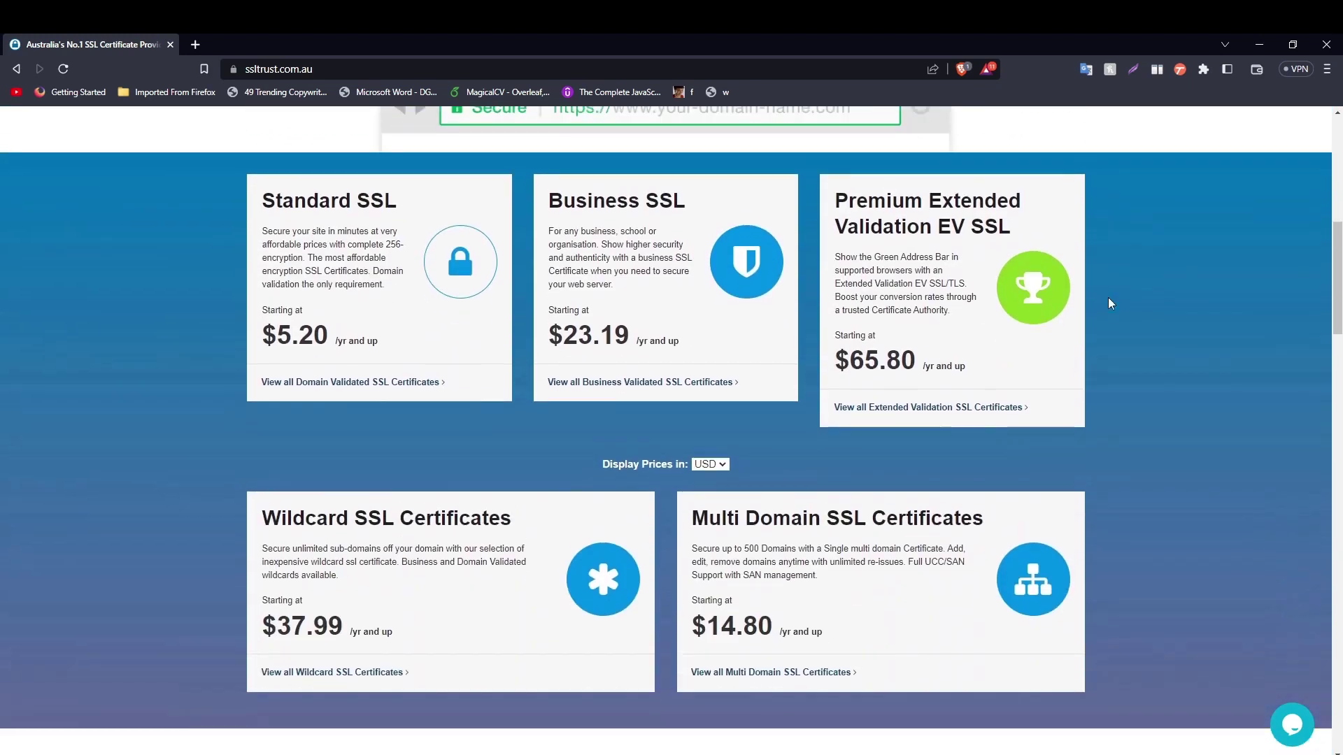
scroll(1098, 298, up, 1)
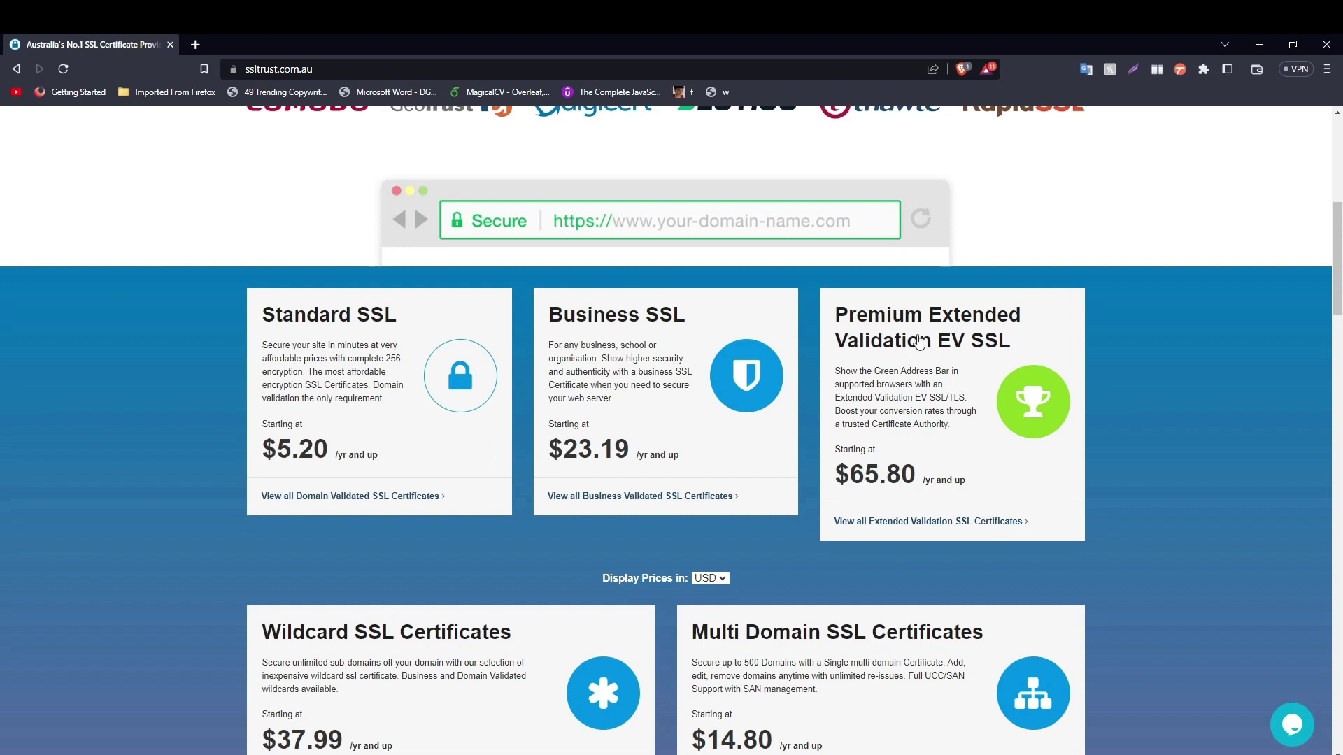
scroll(937, 364, down, 3)
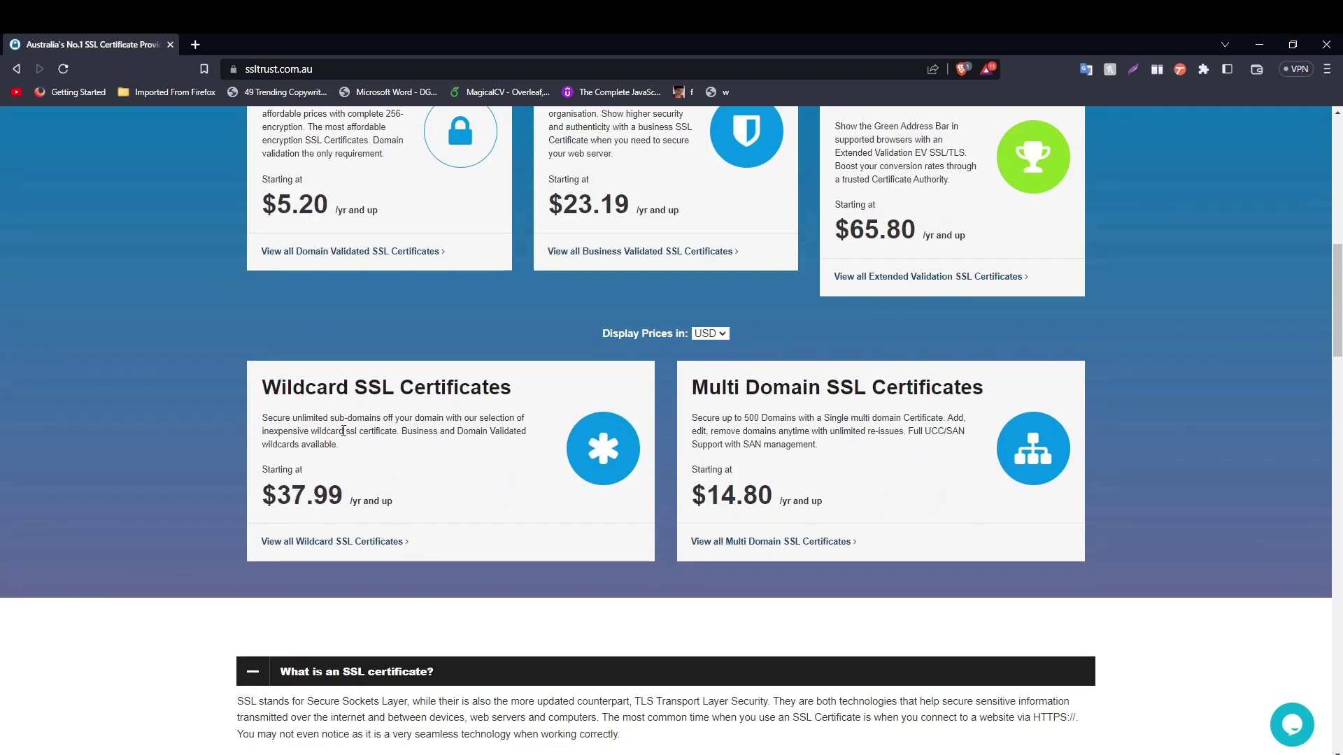
scroll(379, 436, down, 1)
scroll(395, 450, up, 1)
scroll(848, 450, down, 1)
scroll(848, 449, up, 1)
scroll(1126, 430, up, 1)
scroll(1130, 428, up, 3)
scroll(1149, 437, down, 2)
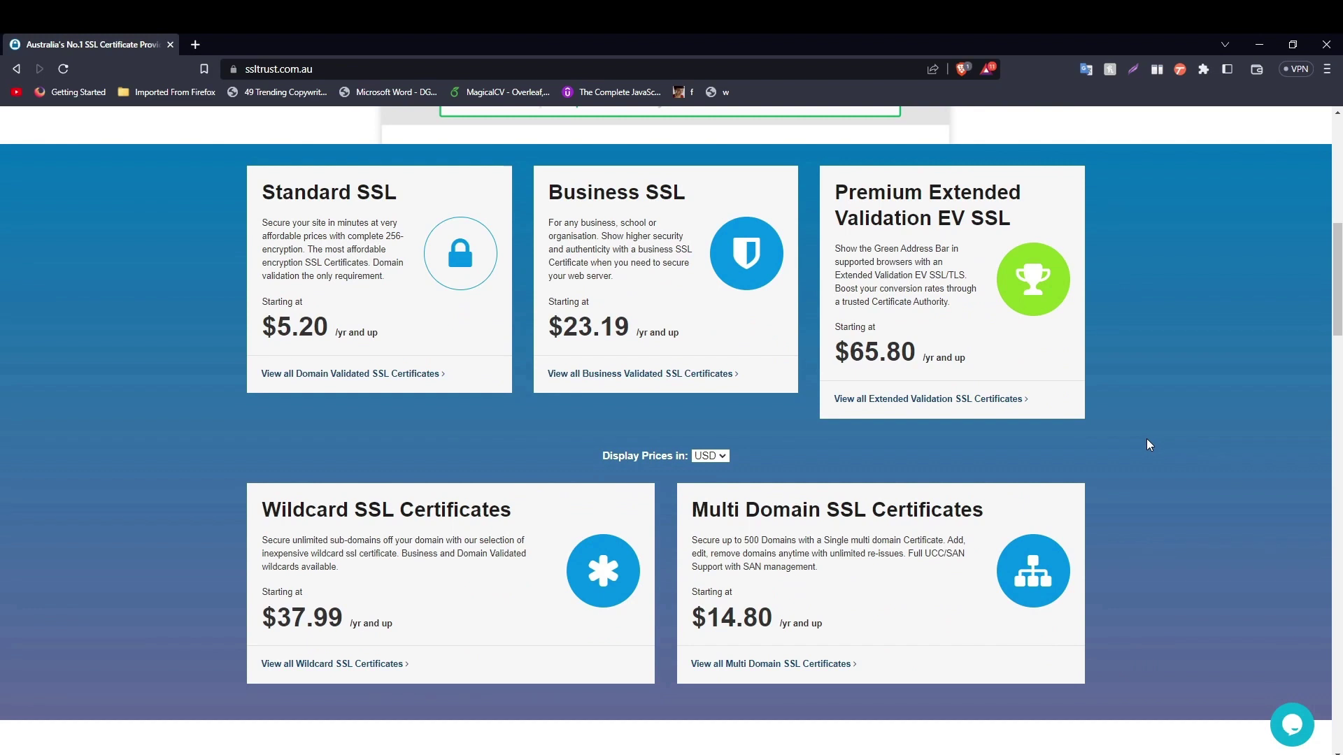
scroll(1147, 439, up, 5)
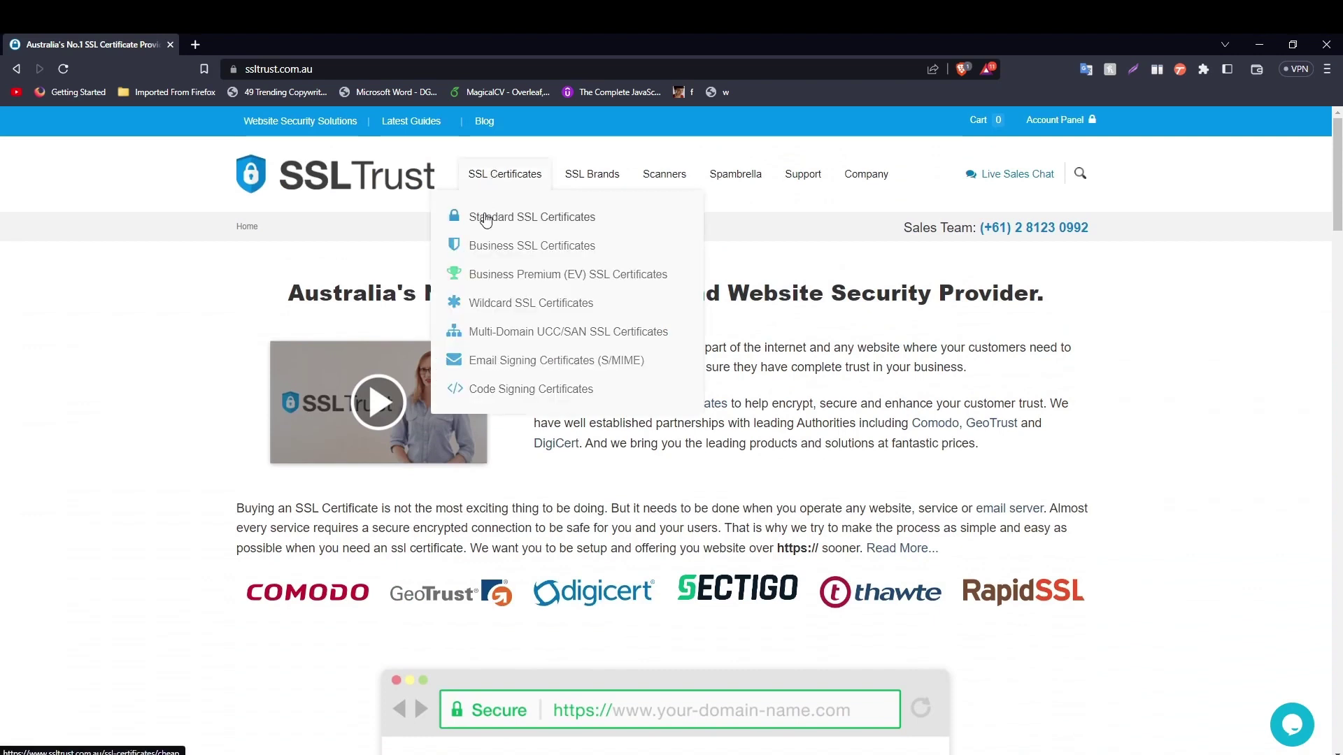
Step: Add a one-year Comodo PositiveSSL certificate from Standard SSL Certificates to the cart
click(486, 221)
scroll(384, 296, down, 4)
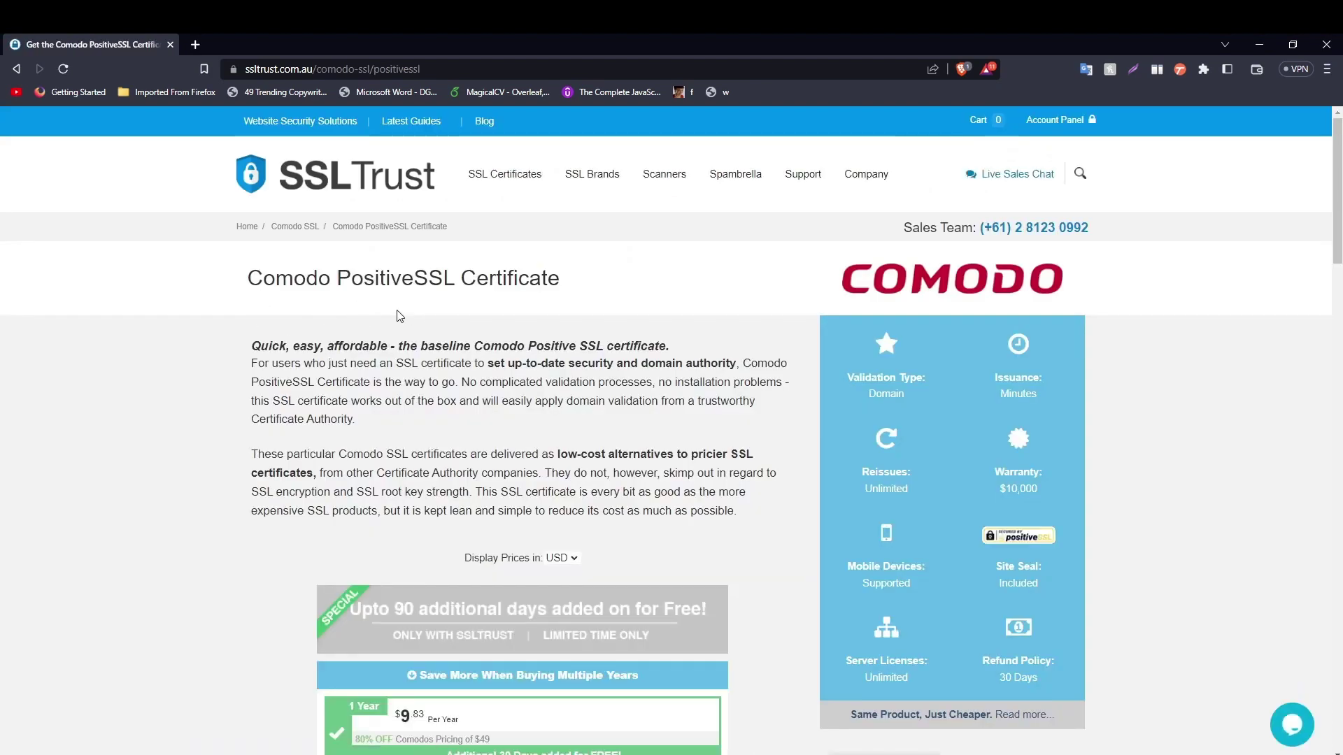
scroll(397, 315, down, 3)
scroll(422, 347, down, 1)
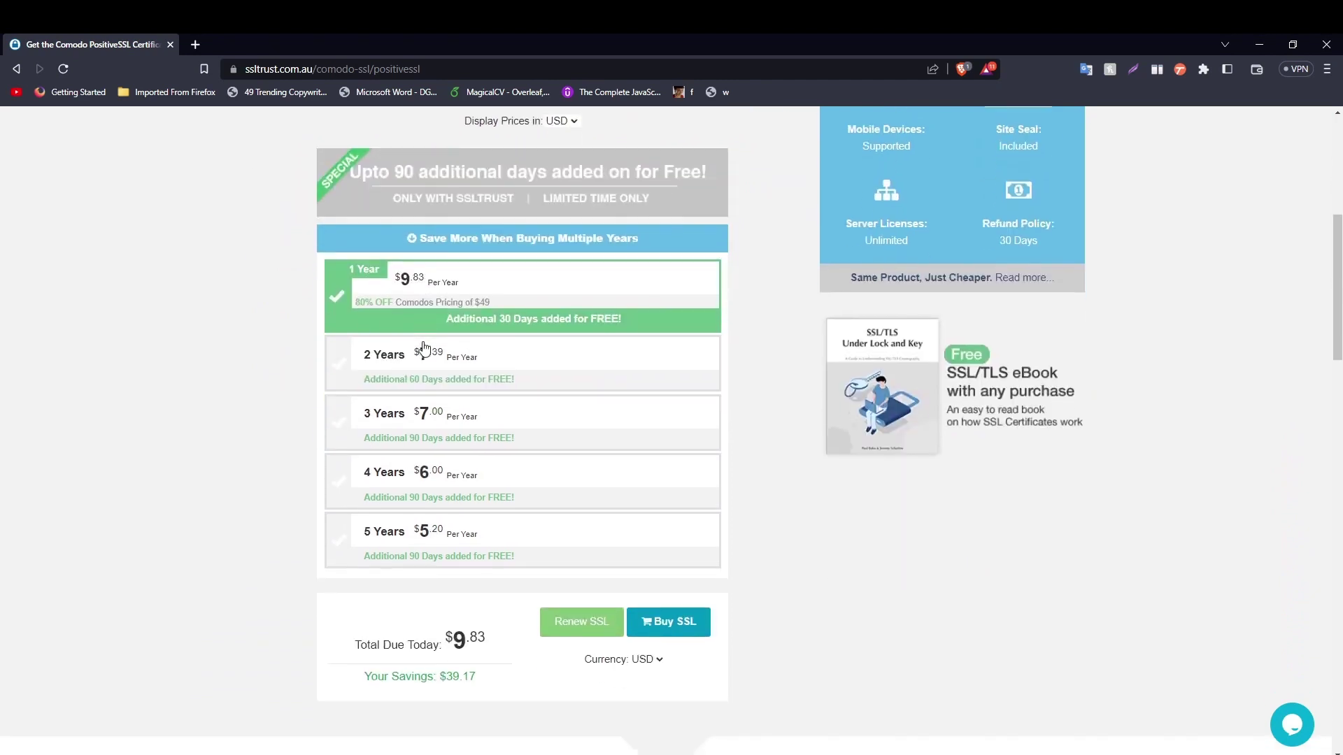
scroll(472, 305, down, 1)
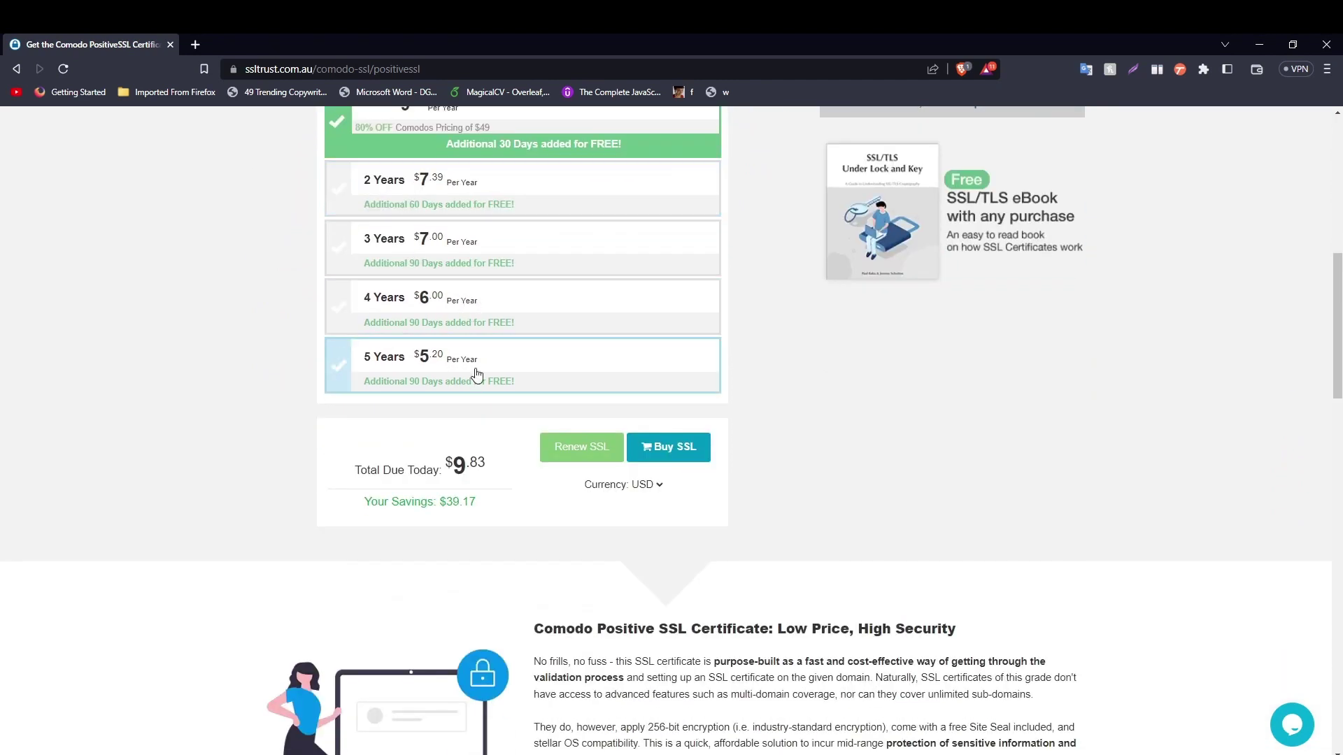
click(669, 458)
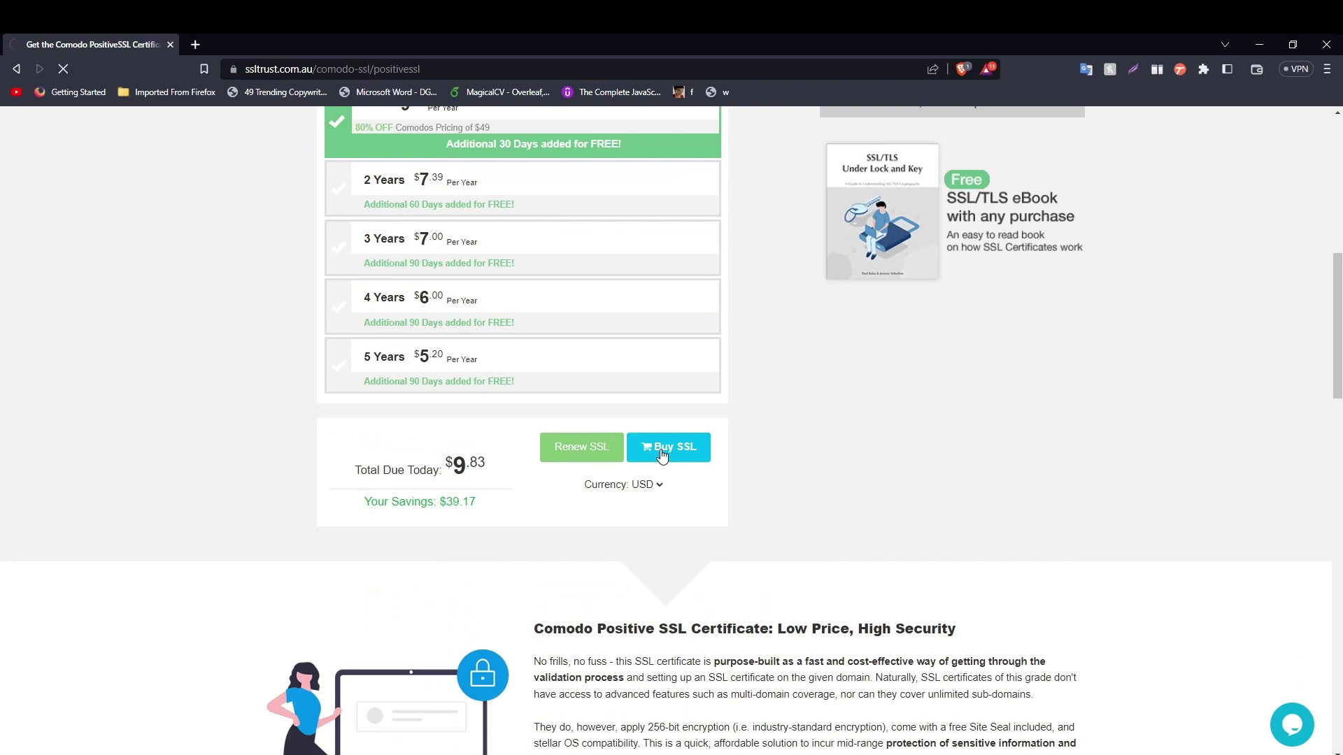
scroll(542, 426, up, 1)
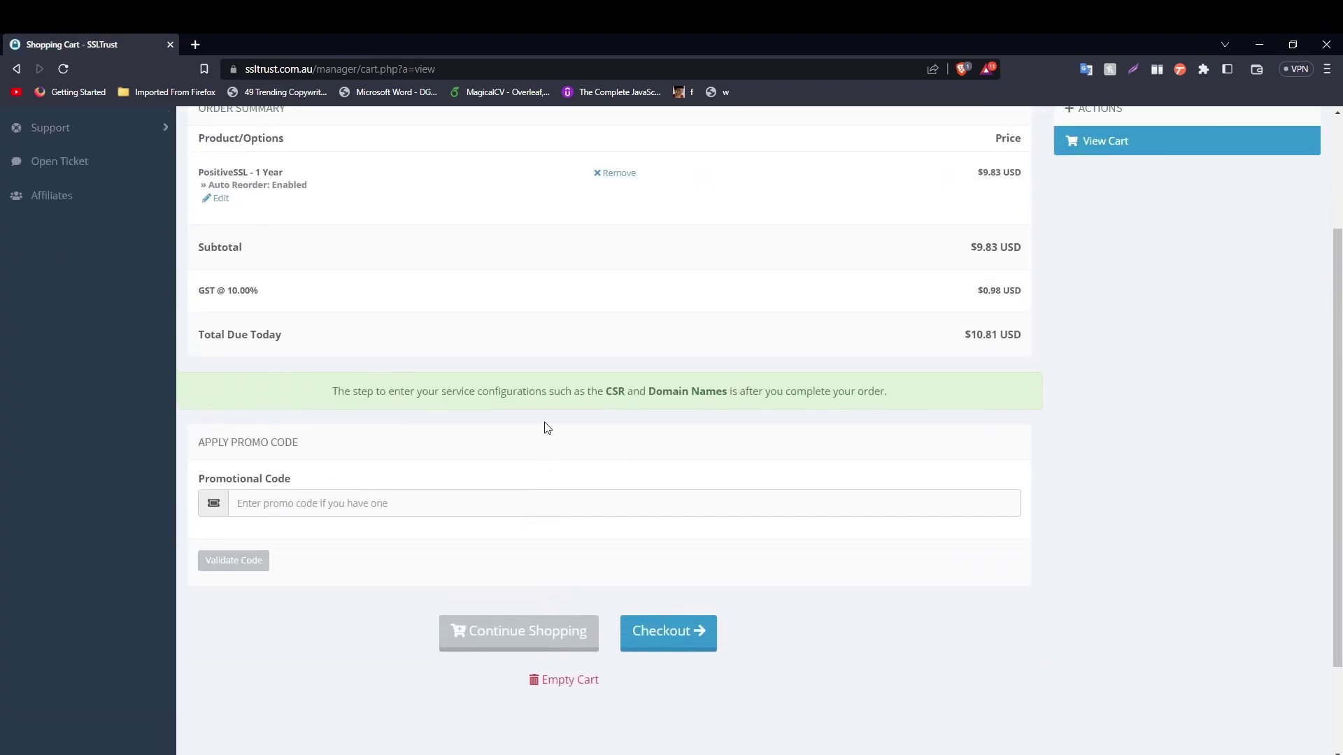
scroll(578, 434, down, 1)
Step: Check out, accept the Terms of Service and complete the PositiveSSL order
click(683, 525)
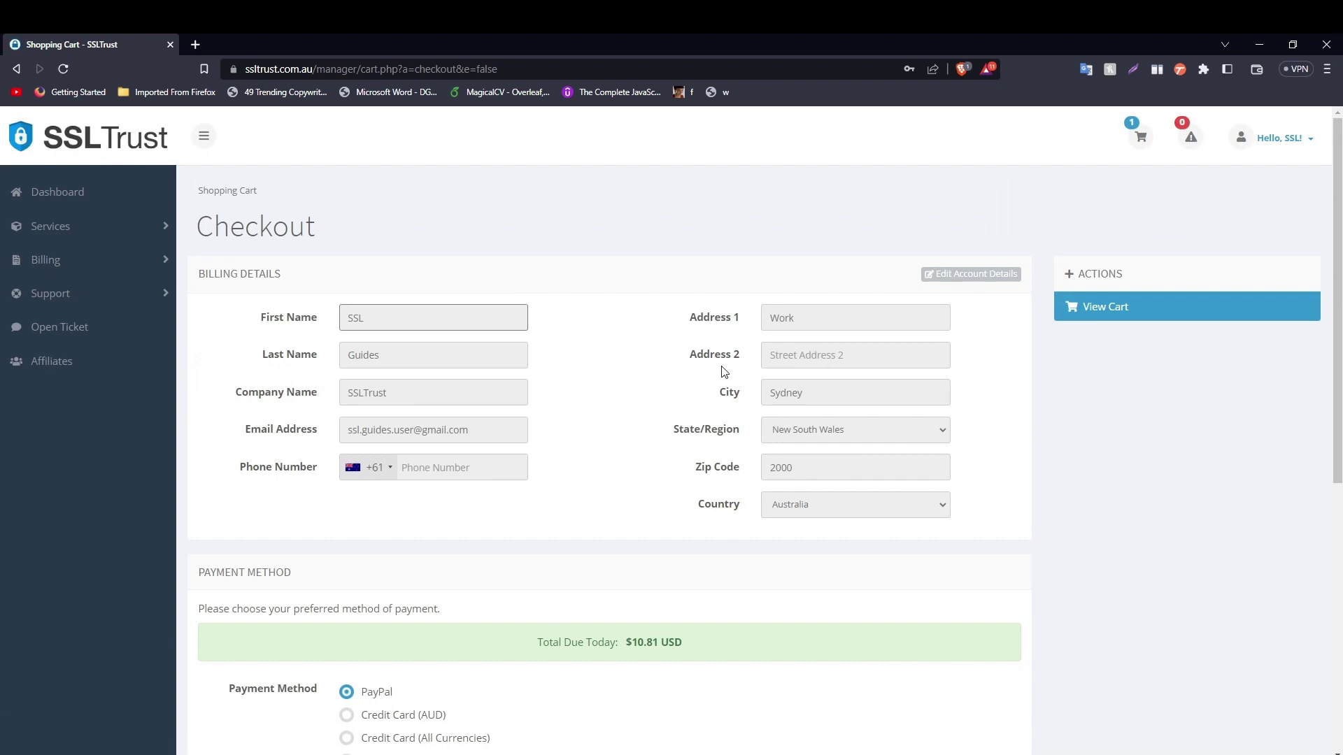
scroll(630, 386, down, 3)
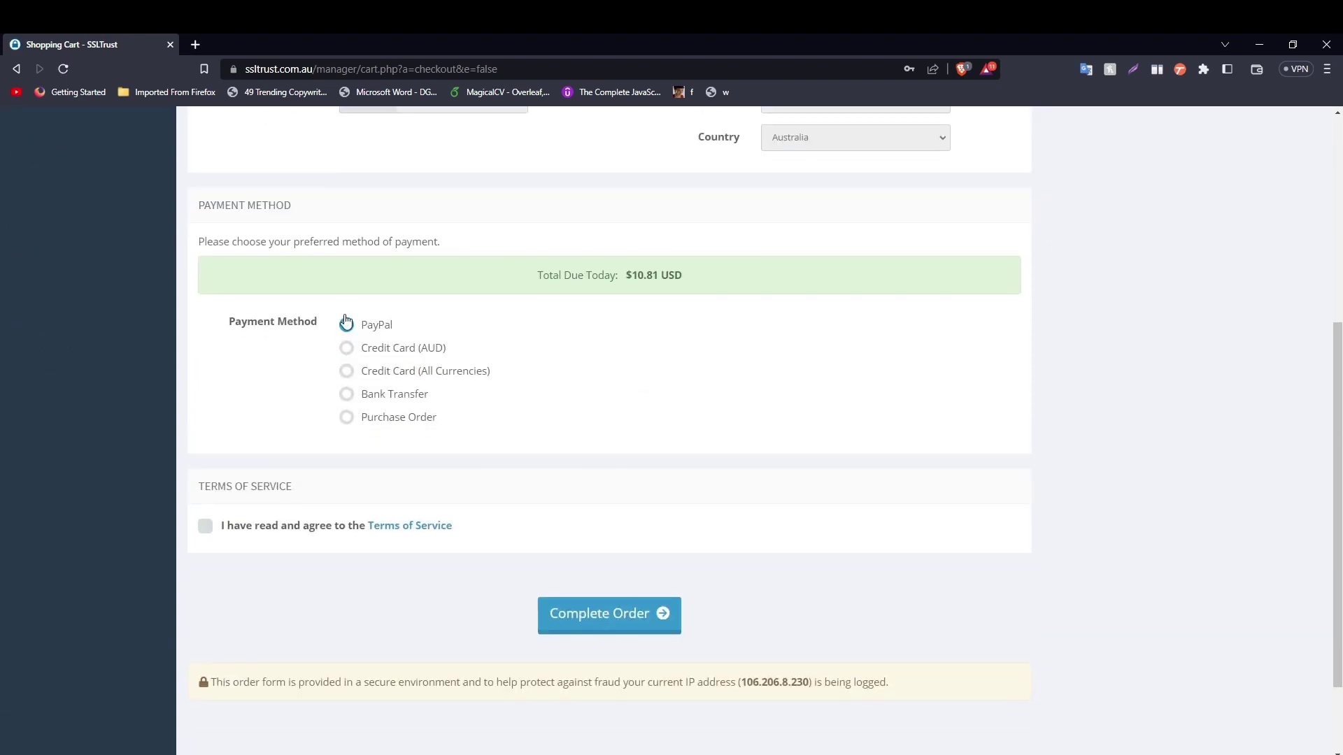
click(206, 526)
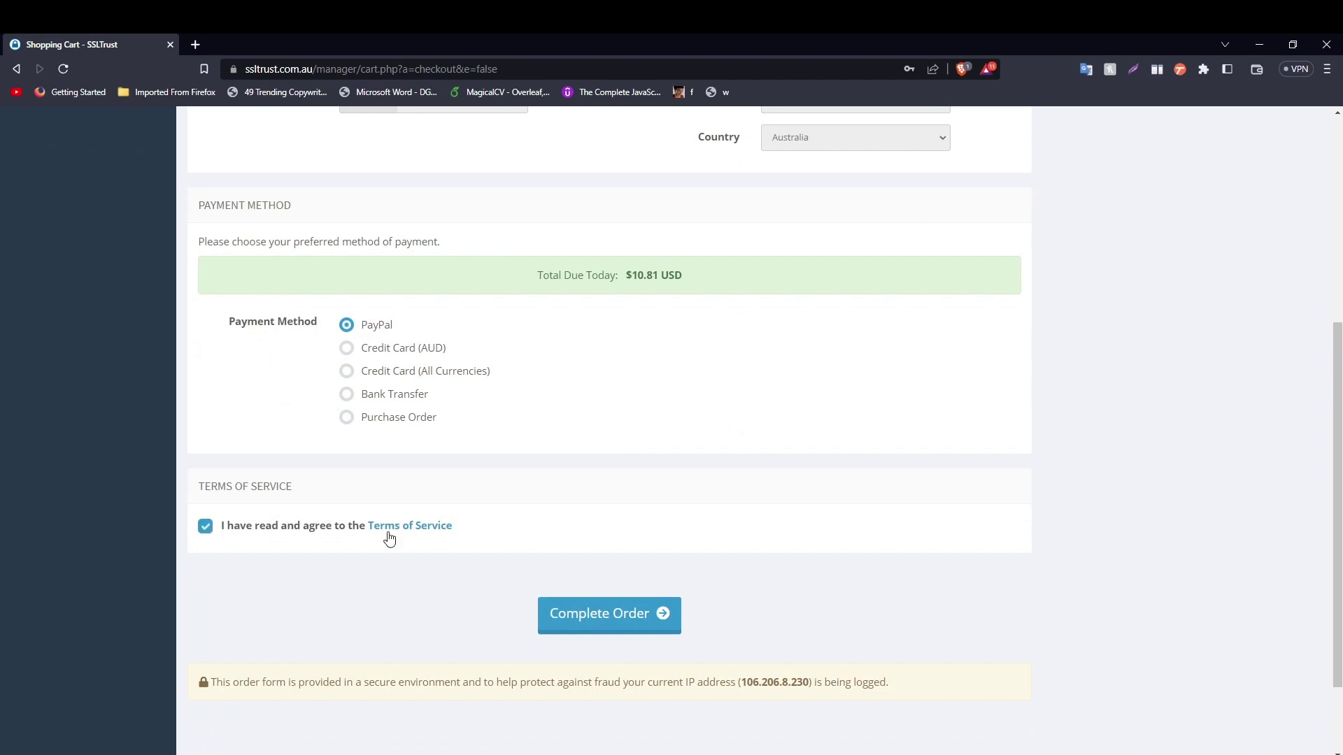
click(589, 616)
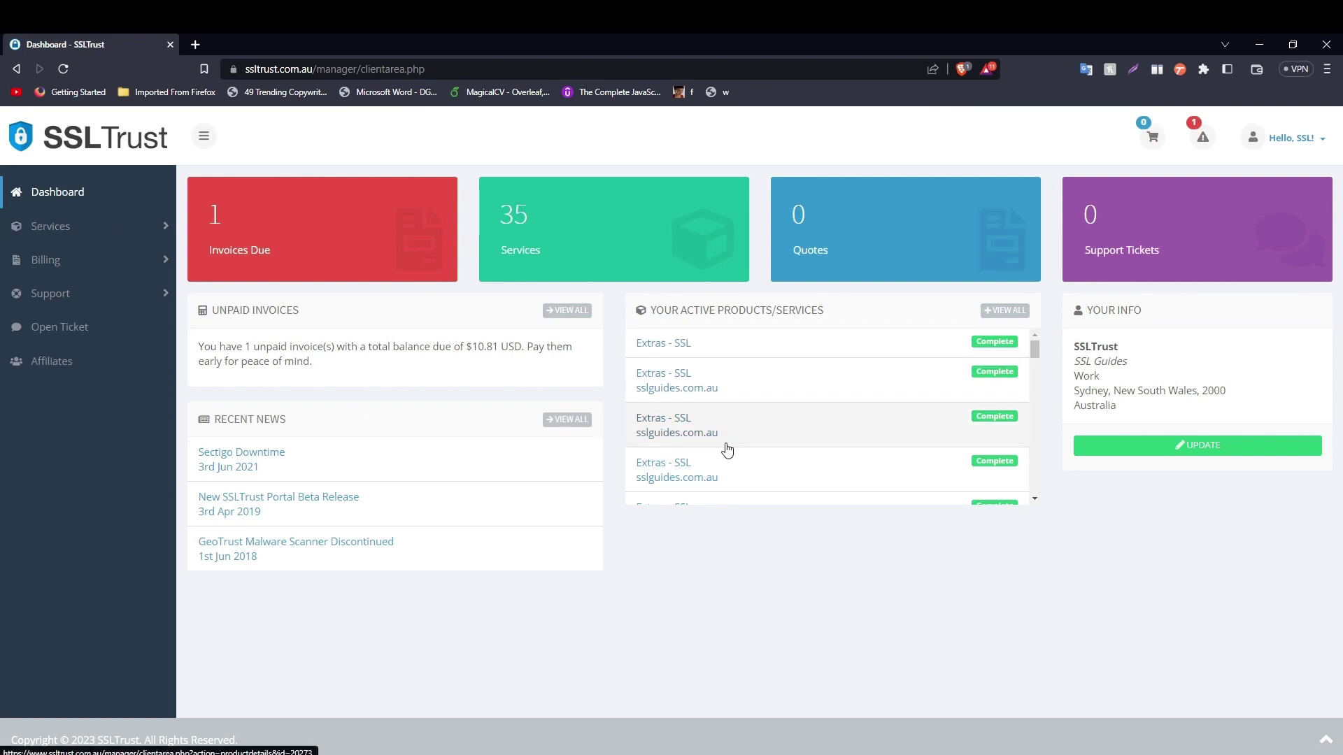
Step: Open the newly ordered SSL entry under Your Active Products/Services
click(748, 356)
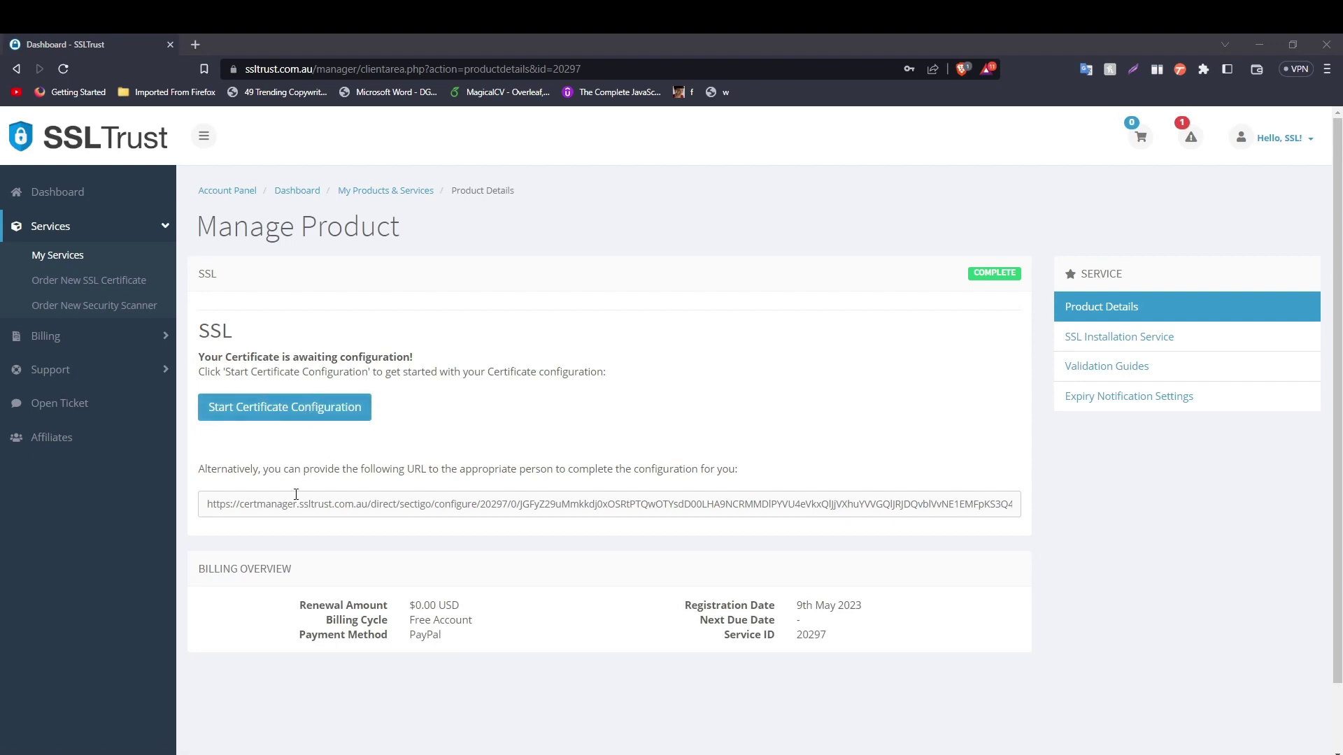
Step: Open the Manage Product configuration link in a new browser tab
click(317, 504)
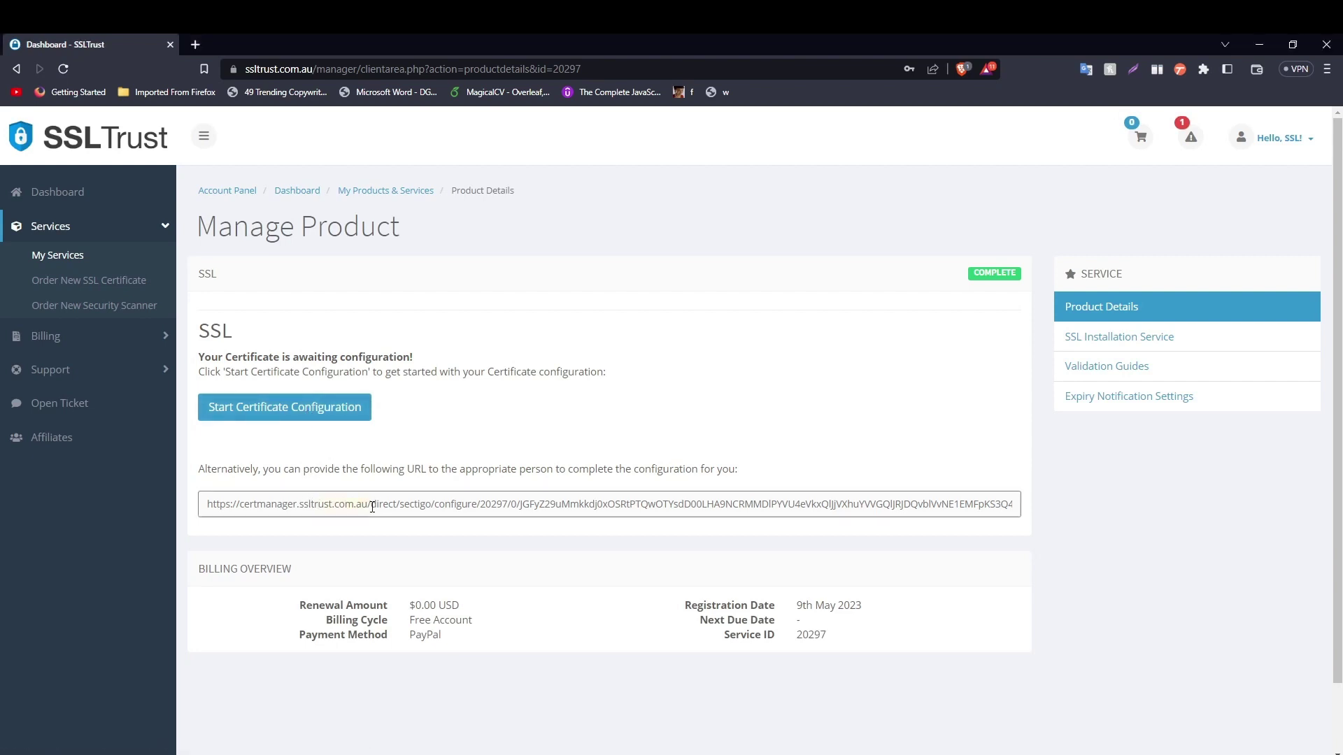
click(483, 459)
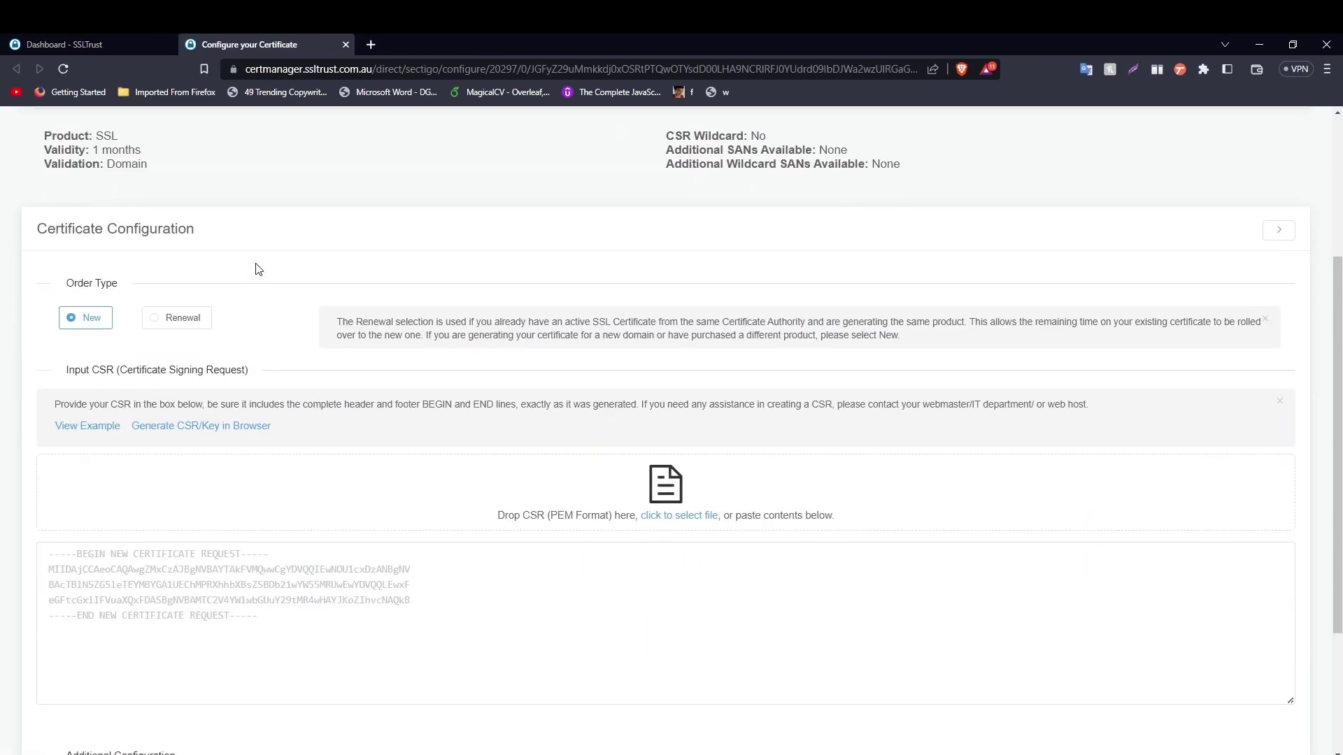
scroll(254, 269, down, 2)
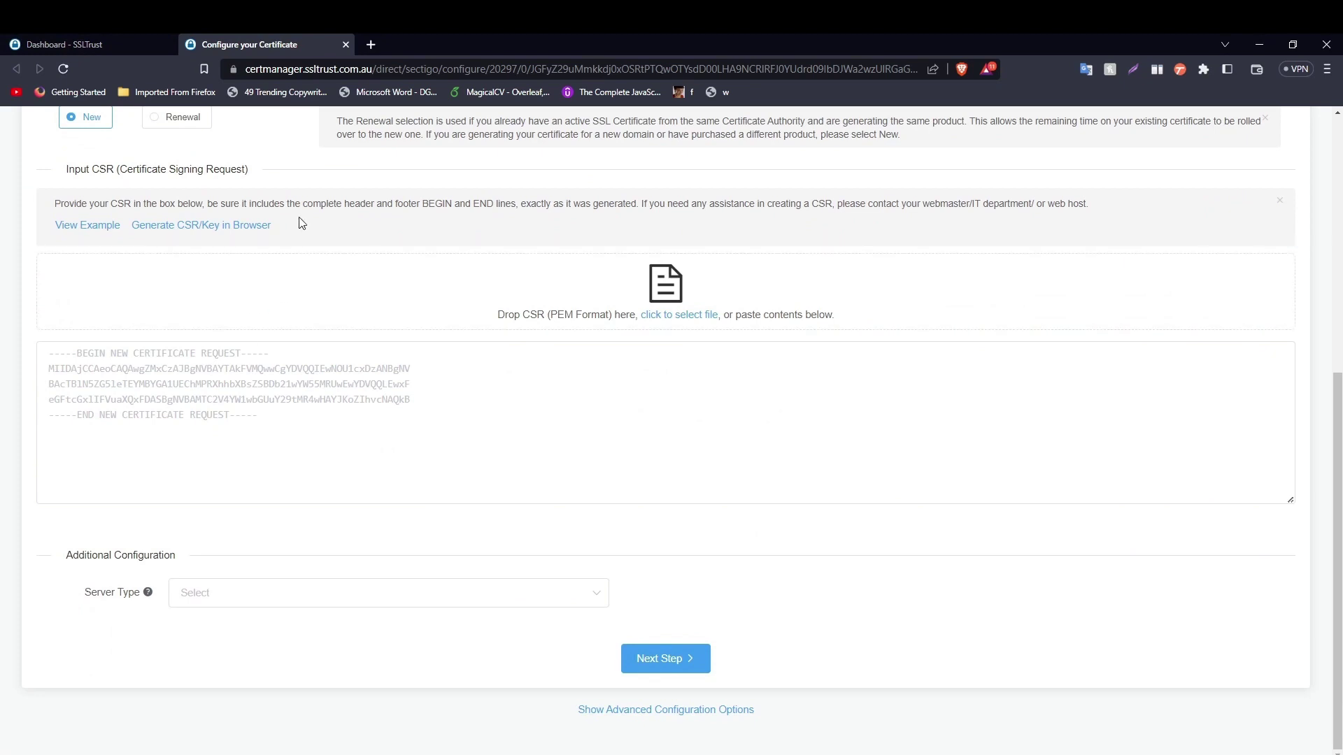
Step: Copy the generated CSR and paste it into the certificate configuration form
click(338, 397)
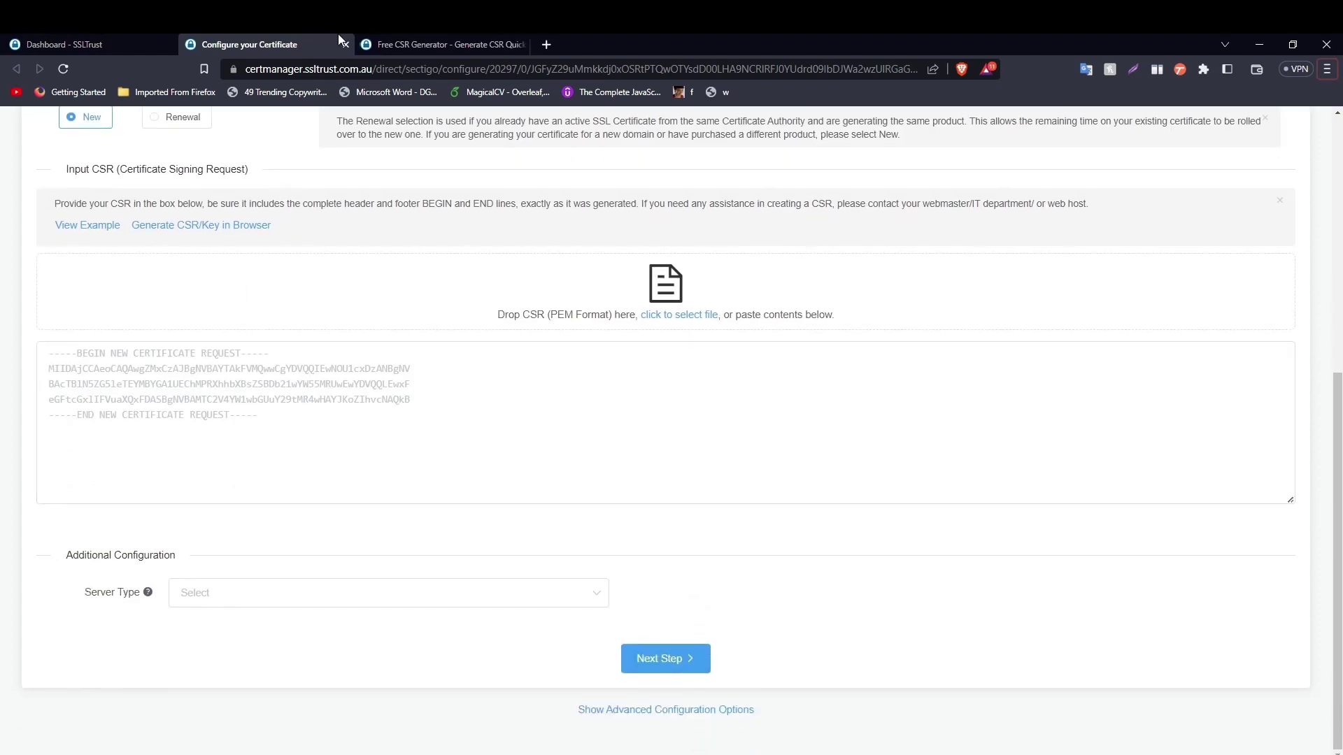
click(420, 45)
scroll(385, 320, down, 4)
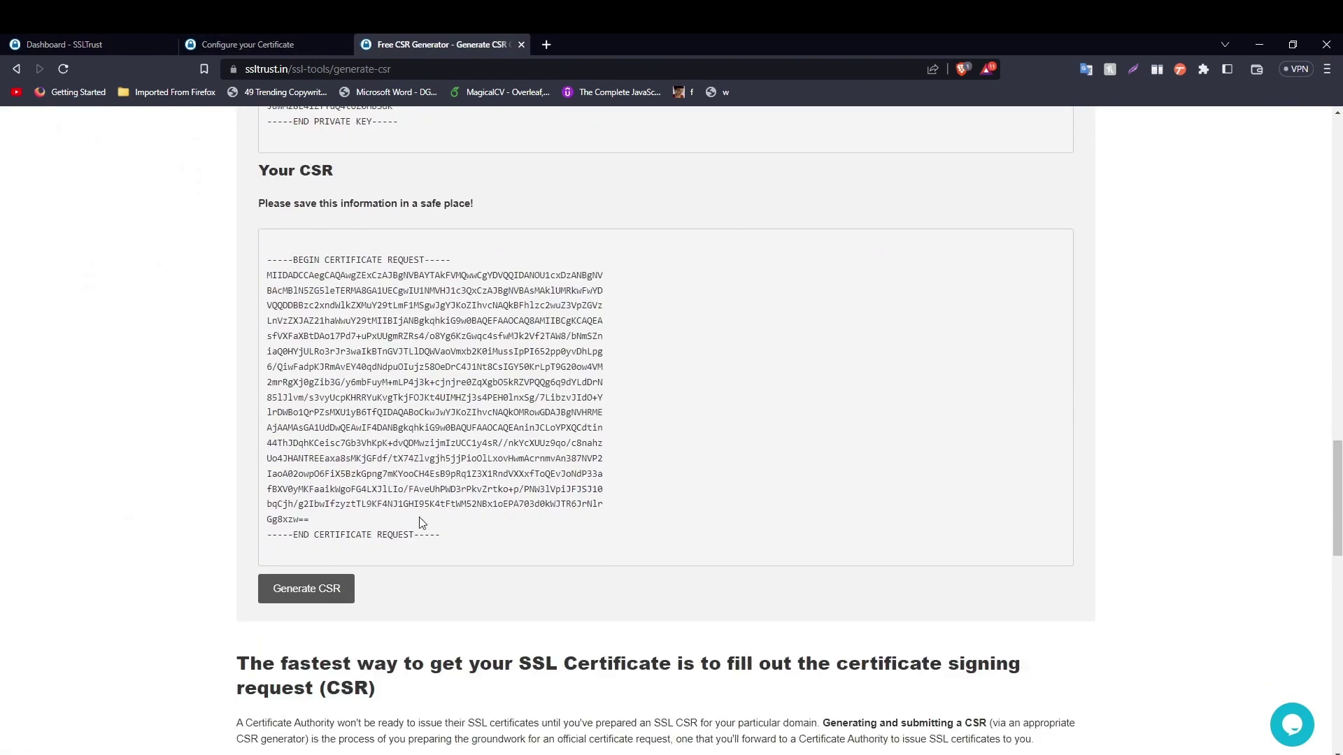
drag(465, 542, 266, 263)
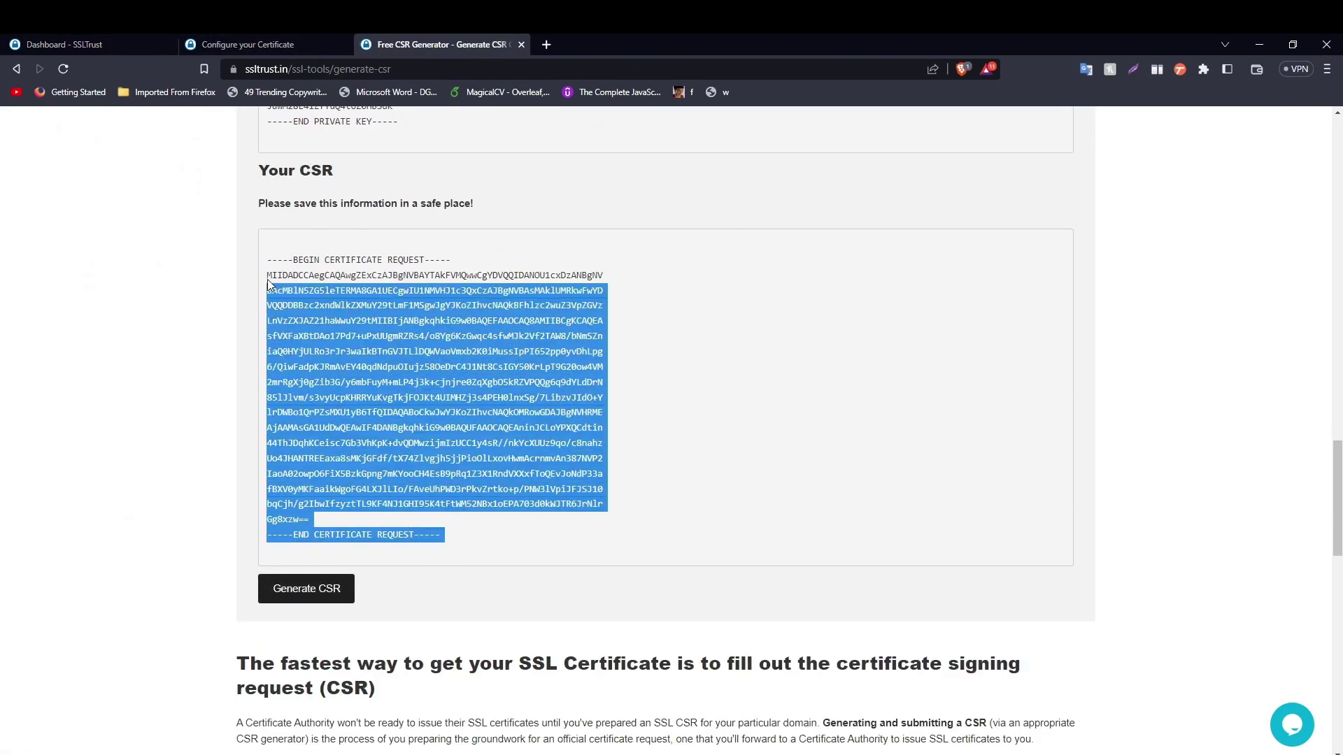
right_click(317, 294)
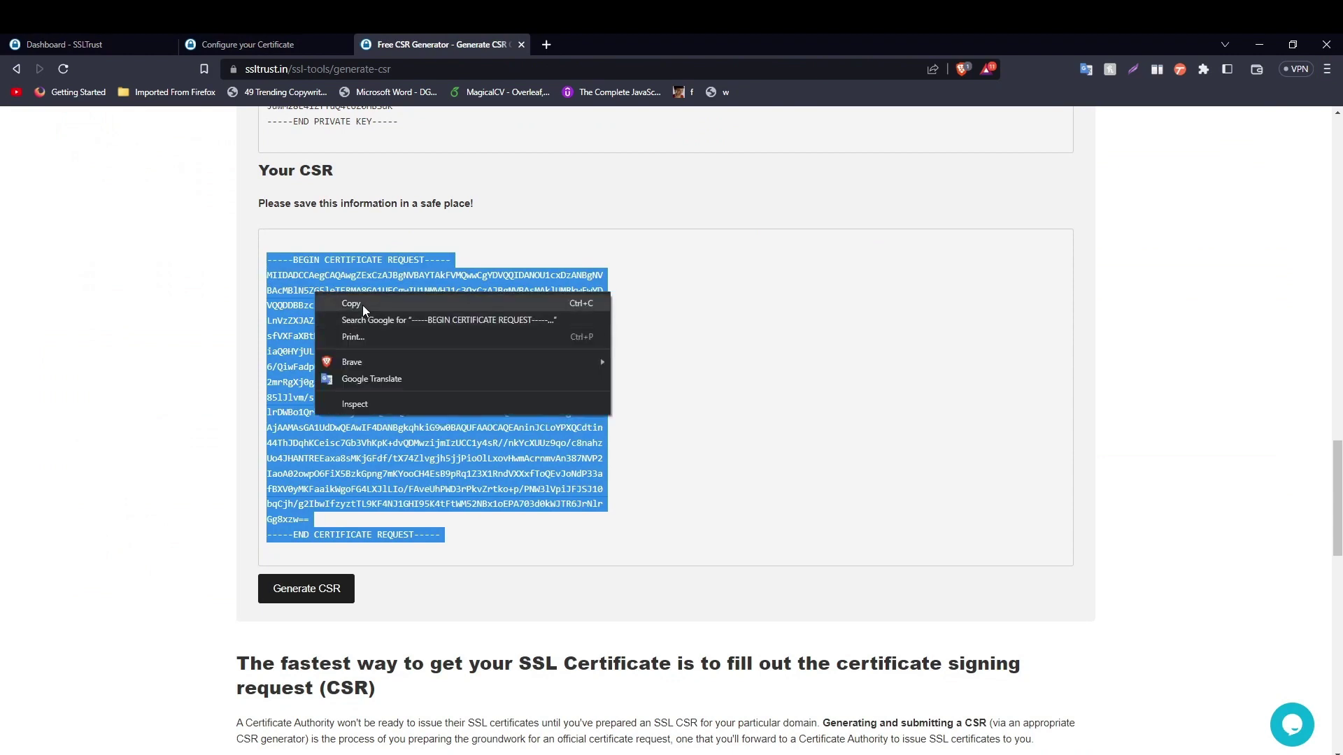
click(362, 305)
click(249, 44)
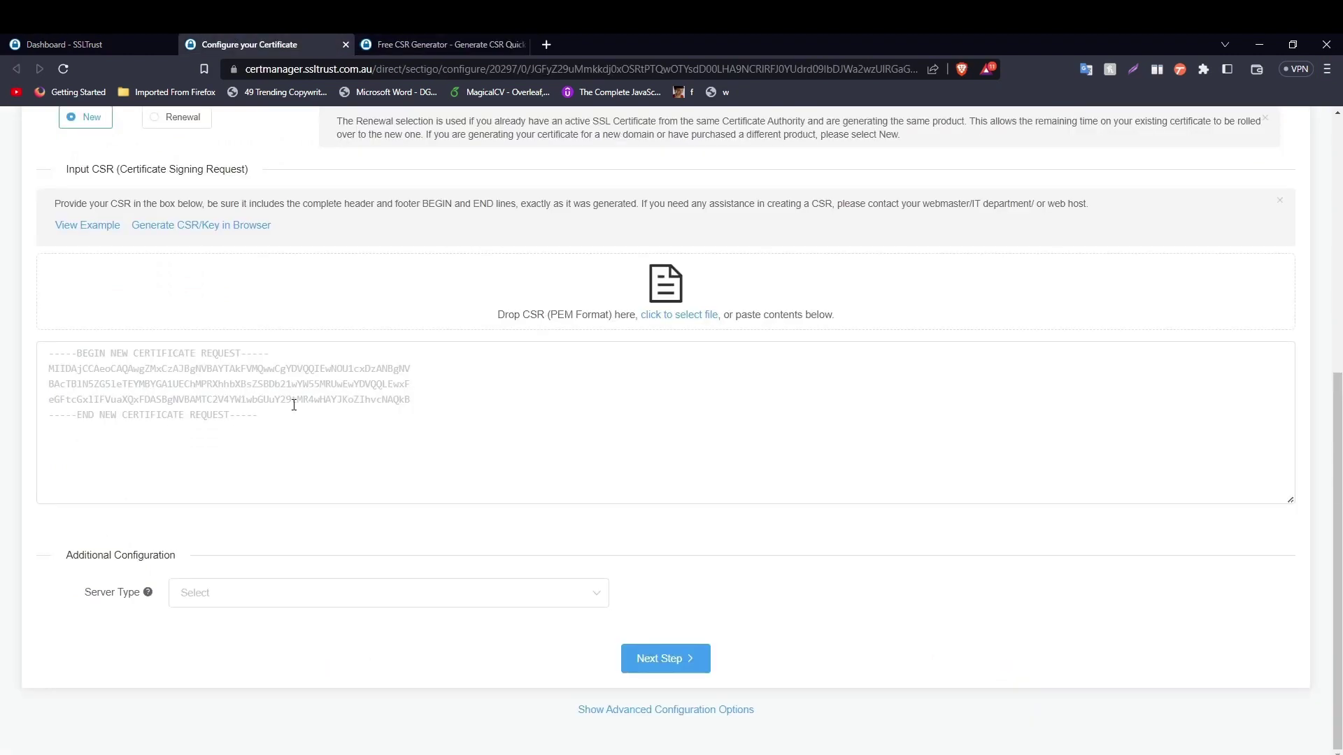
click(165, 412)
right_click(165, 411)
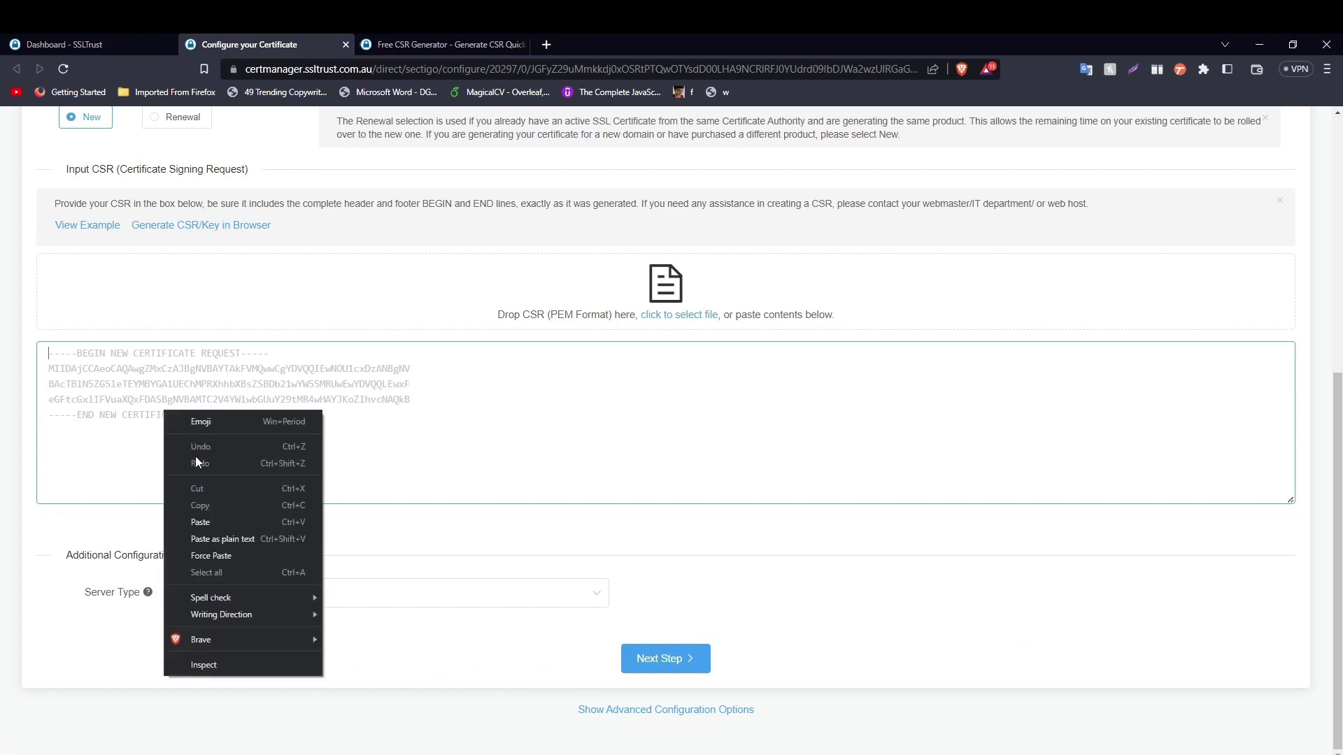
click(208, 520)
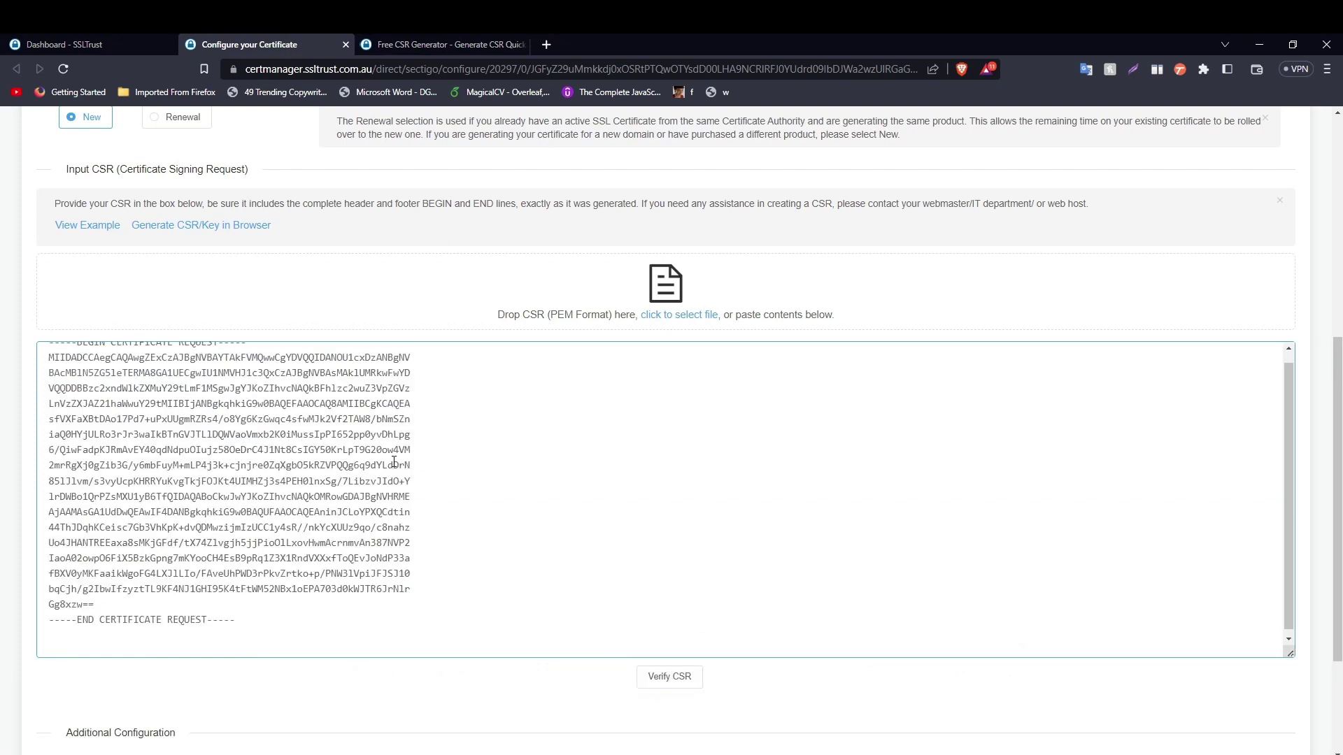
click(652, 678)
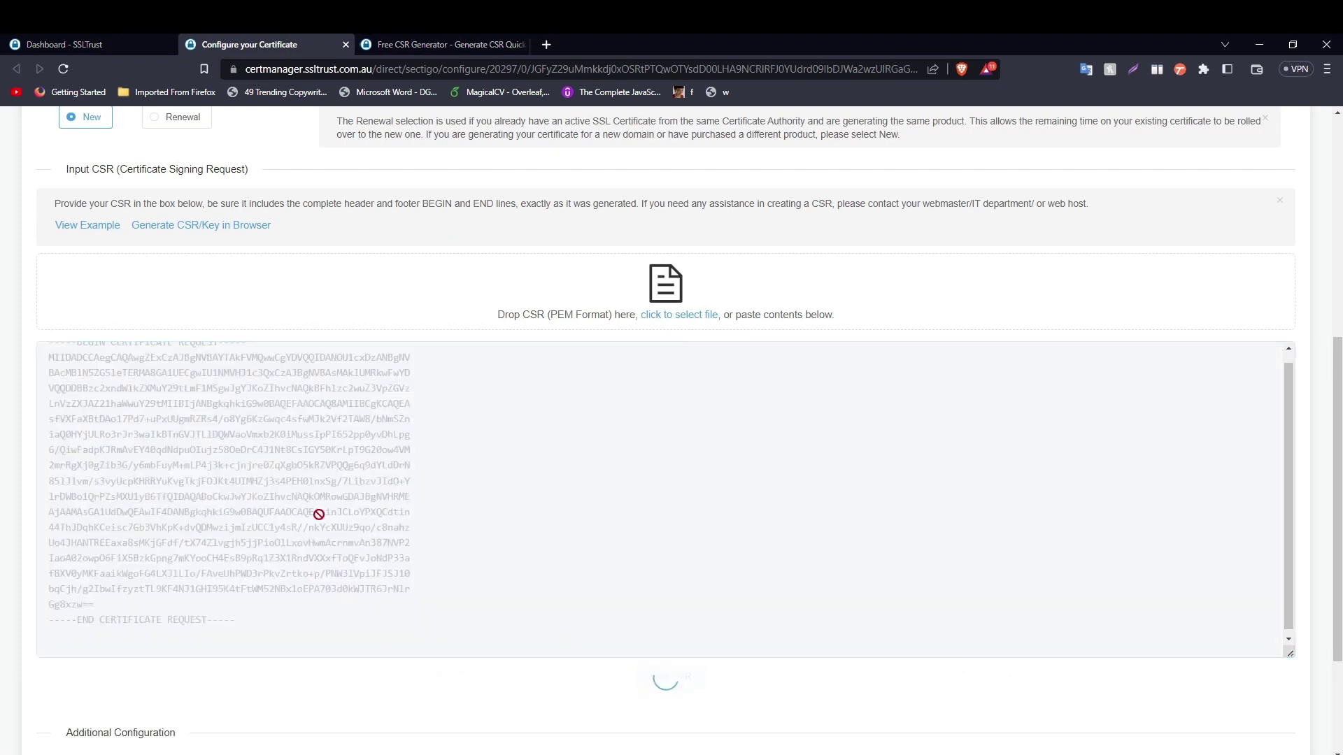
scroll(916, 464, down, 3)
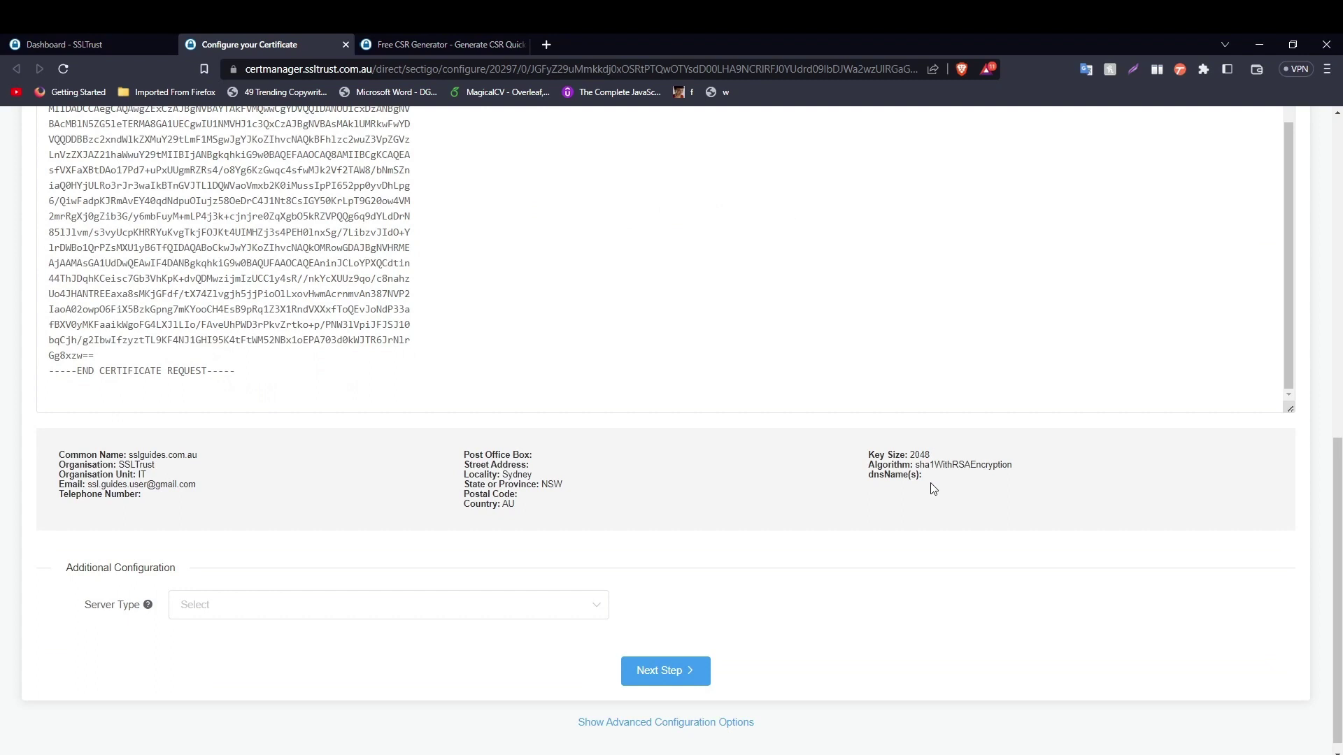
Step: Choose OTHER in the Server Type dropdown
click(294, 606)
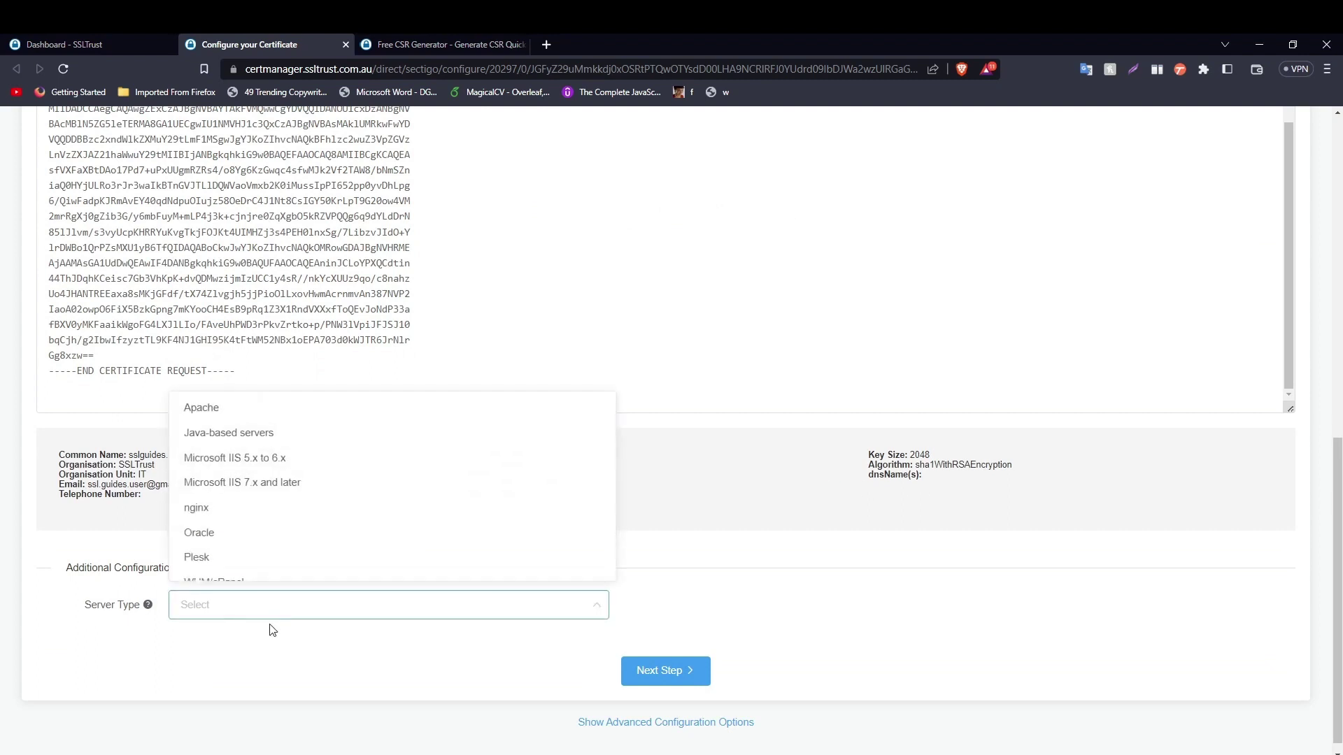
scroll(246, 462, down, 1)
scroll(242, 514, down, 1)
scroll(240, 537, up, 1)
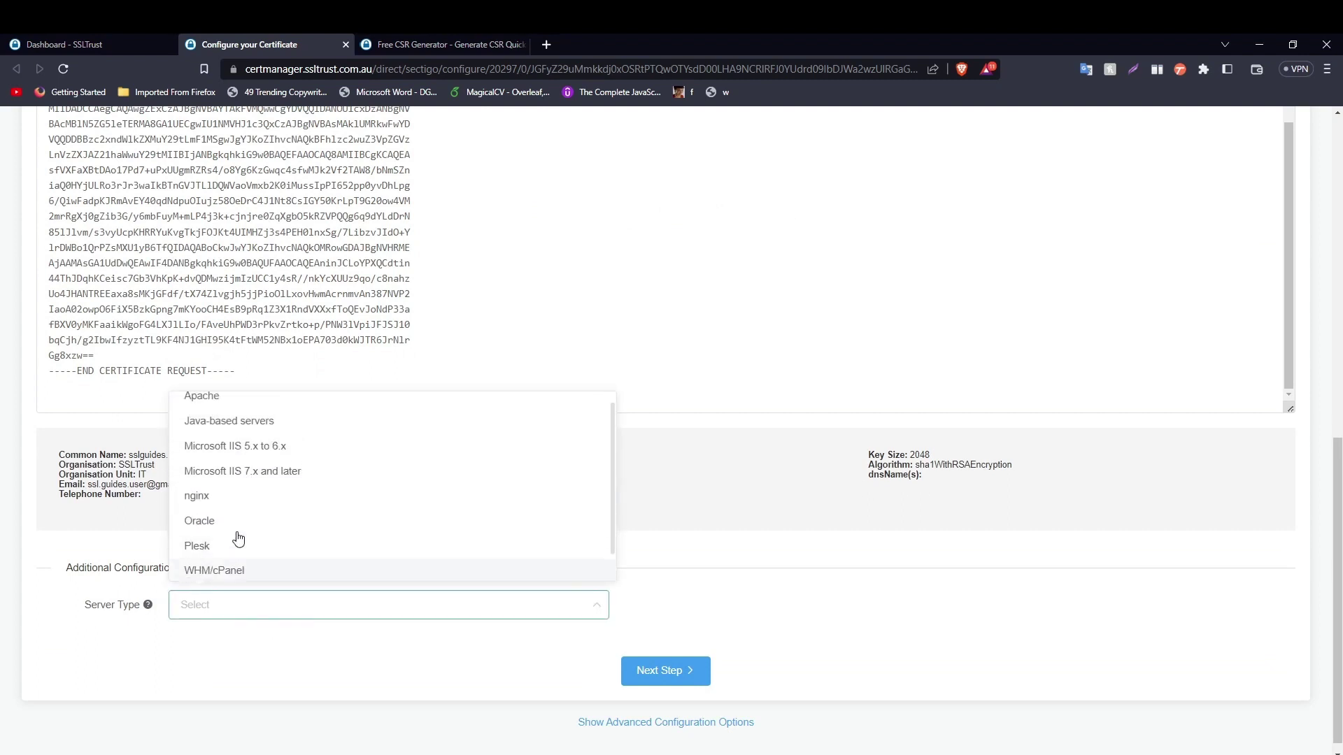
scroll(230, 546, down, 1)
click(214, 563)
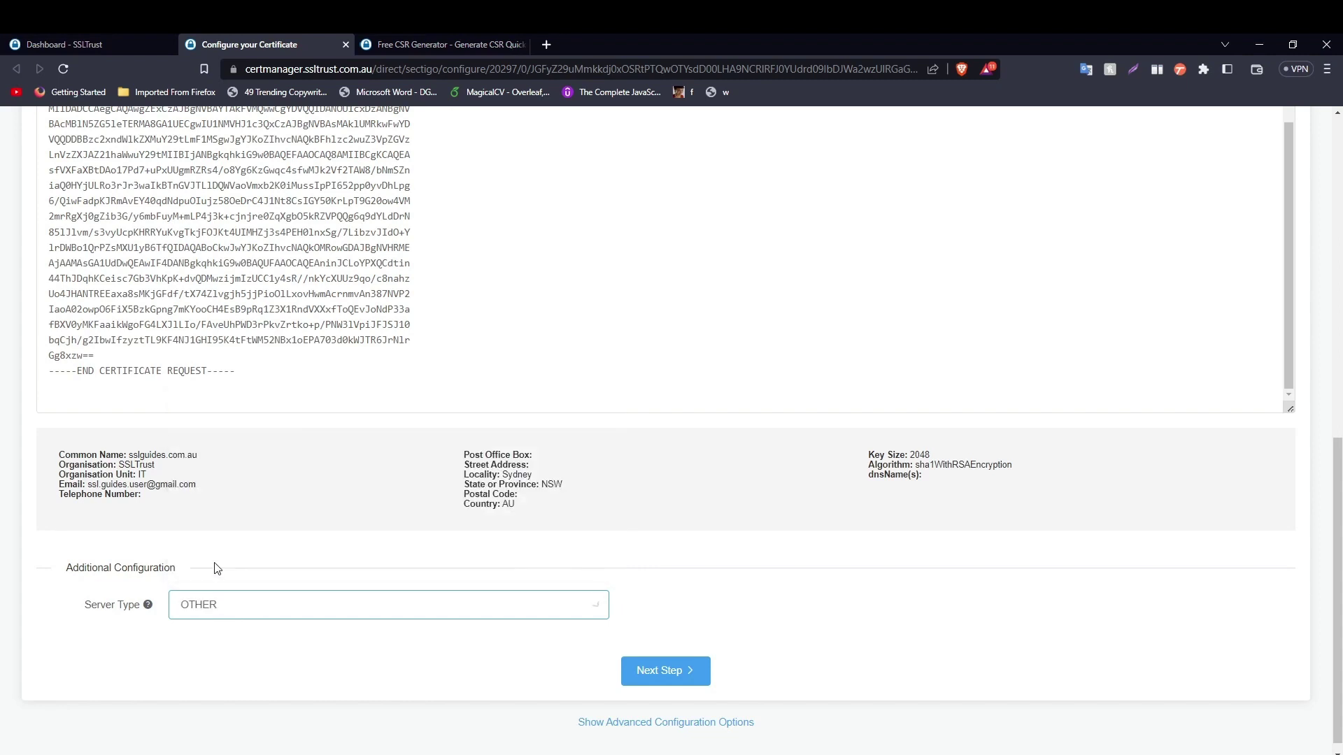
click(234, 623)
click(520, 681)
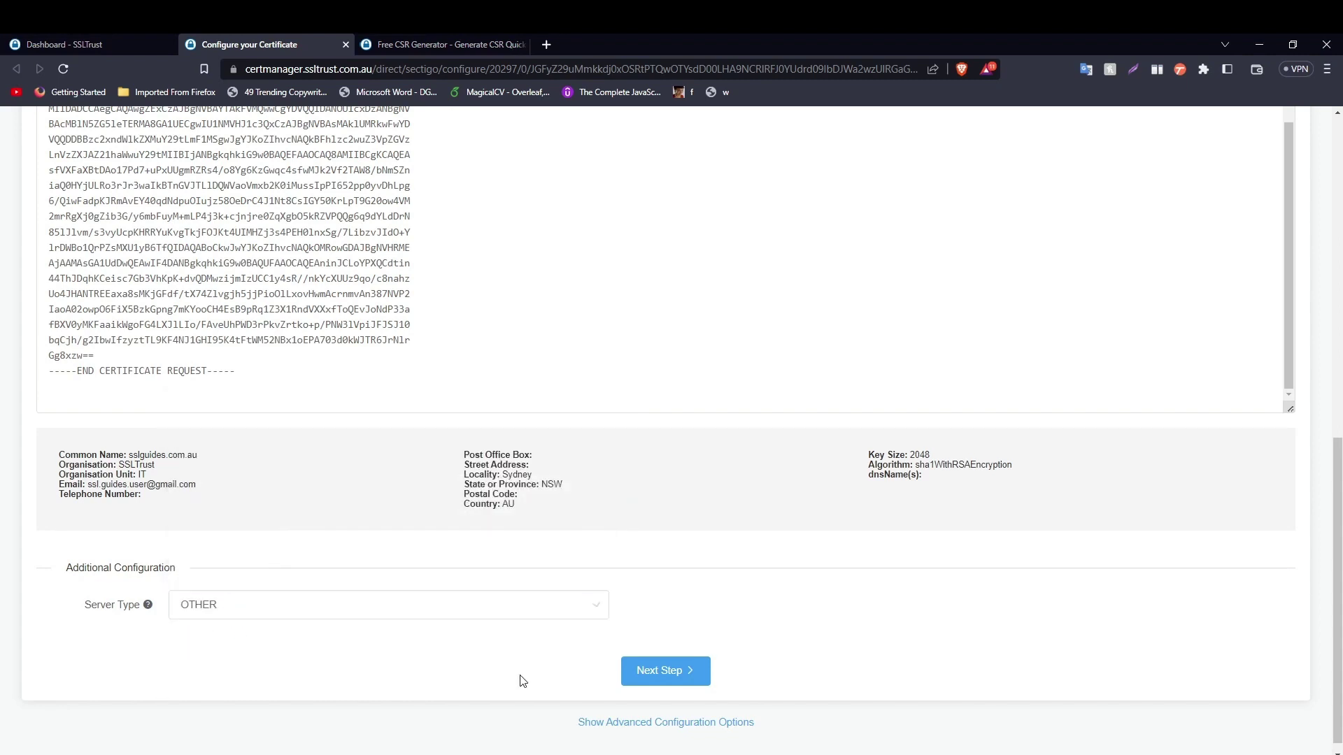
Step: Enter the admin contact's title, first name, last name and email
click(675, 672)
scroll(606, 592, up, 2)
click(233, 414)
text(Mr.)
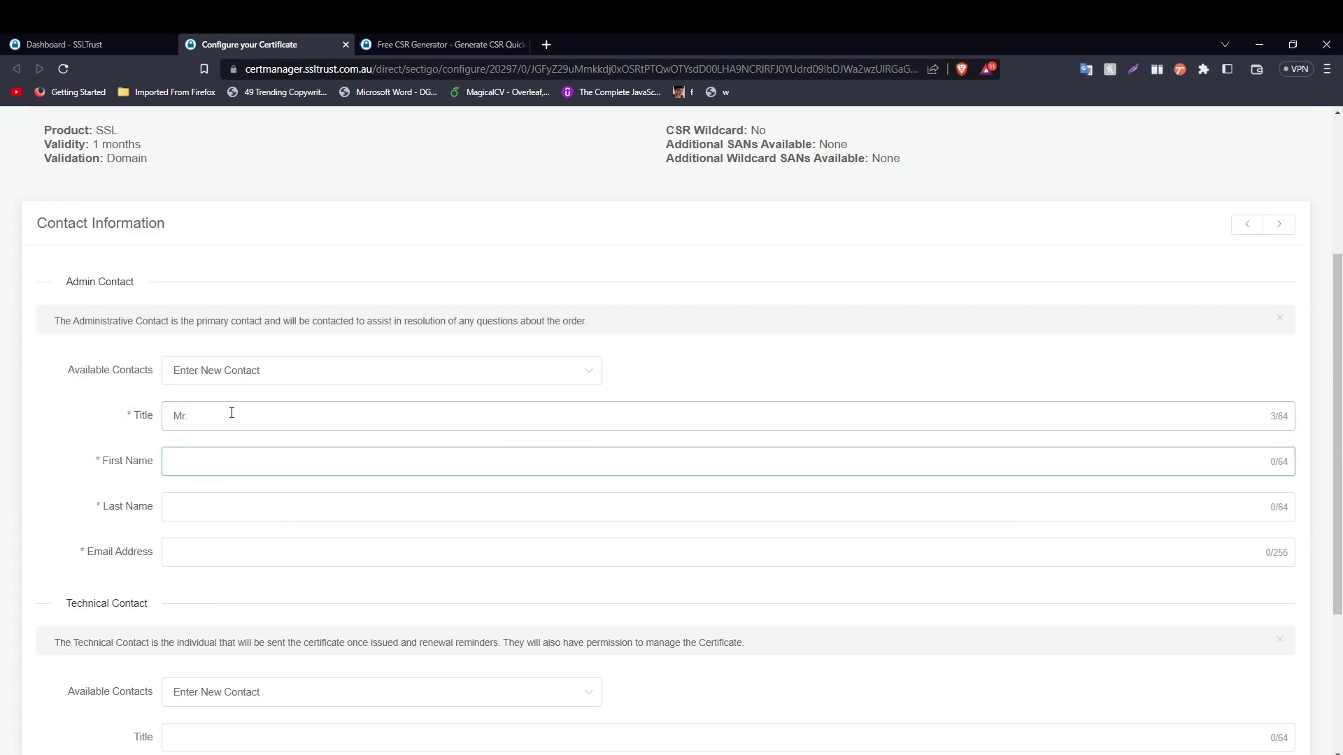
key(Tab)
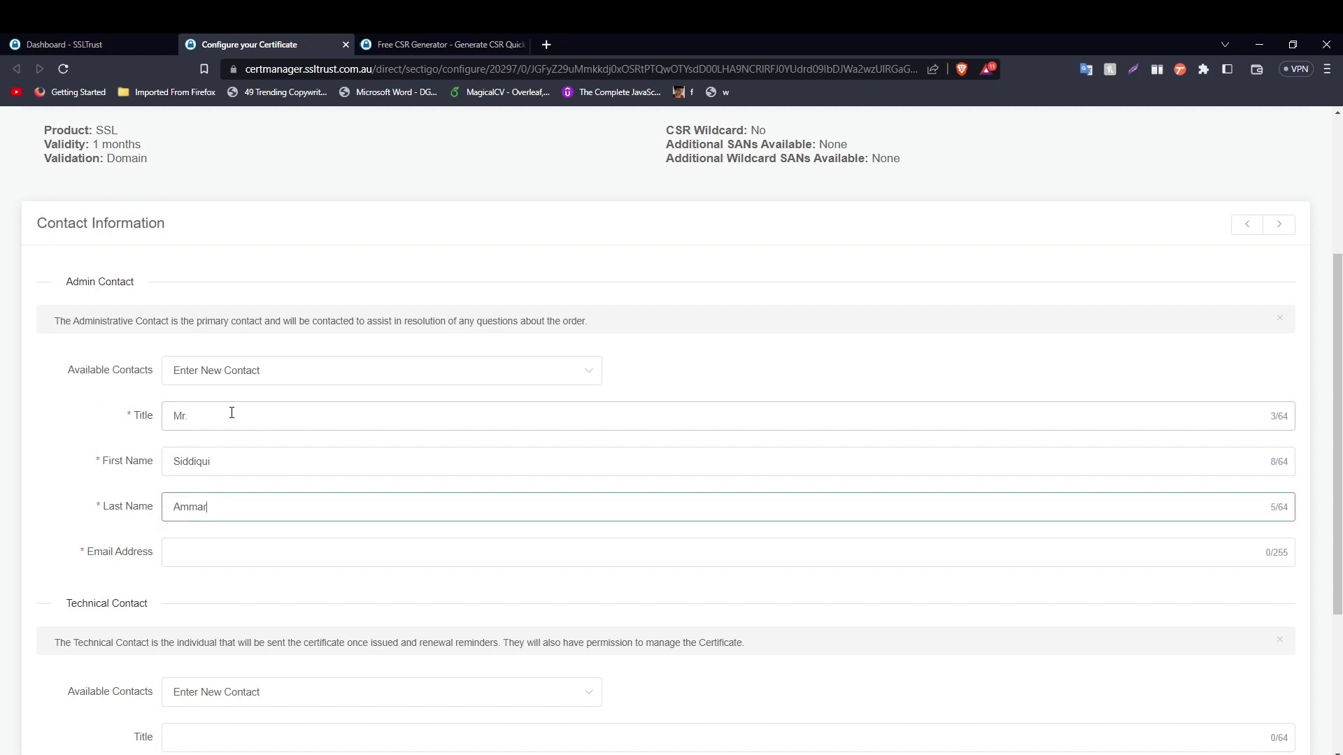
key(Tab)
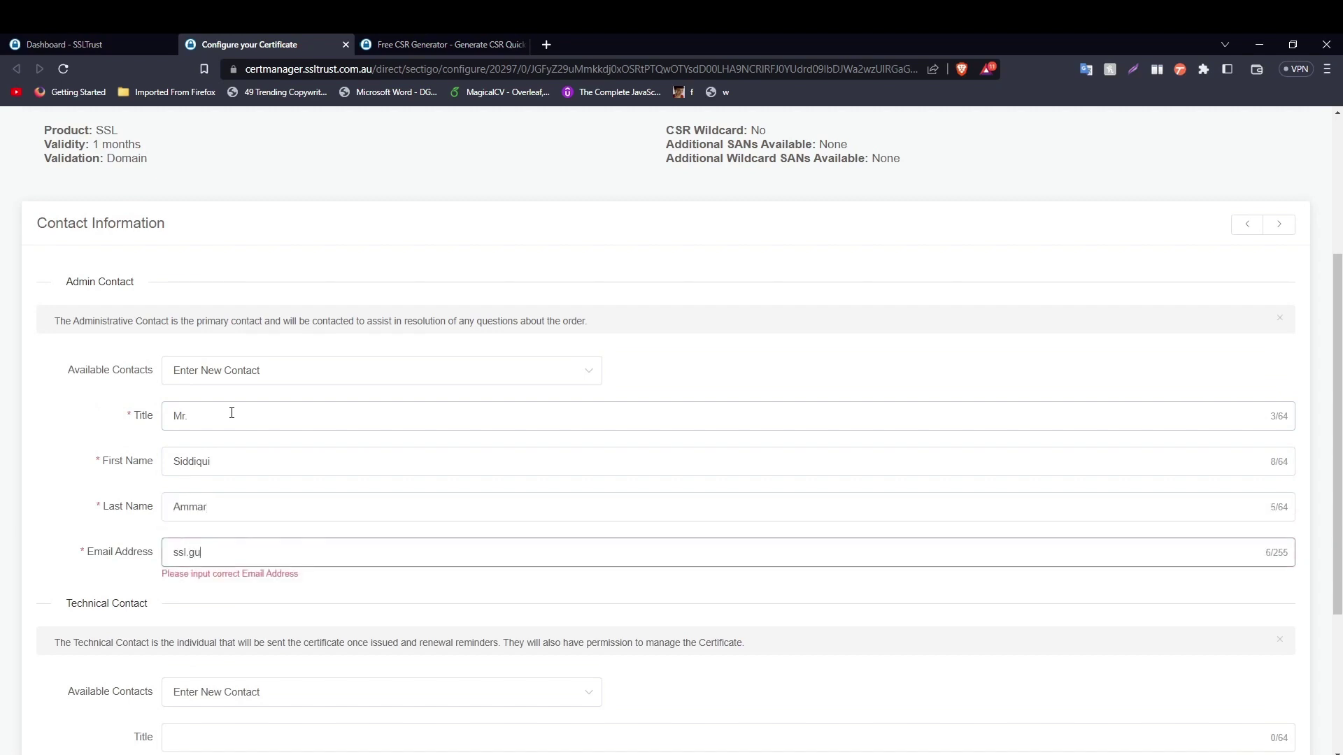
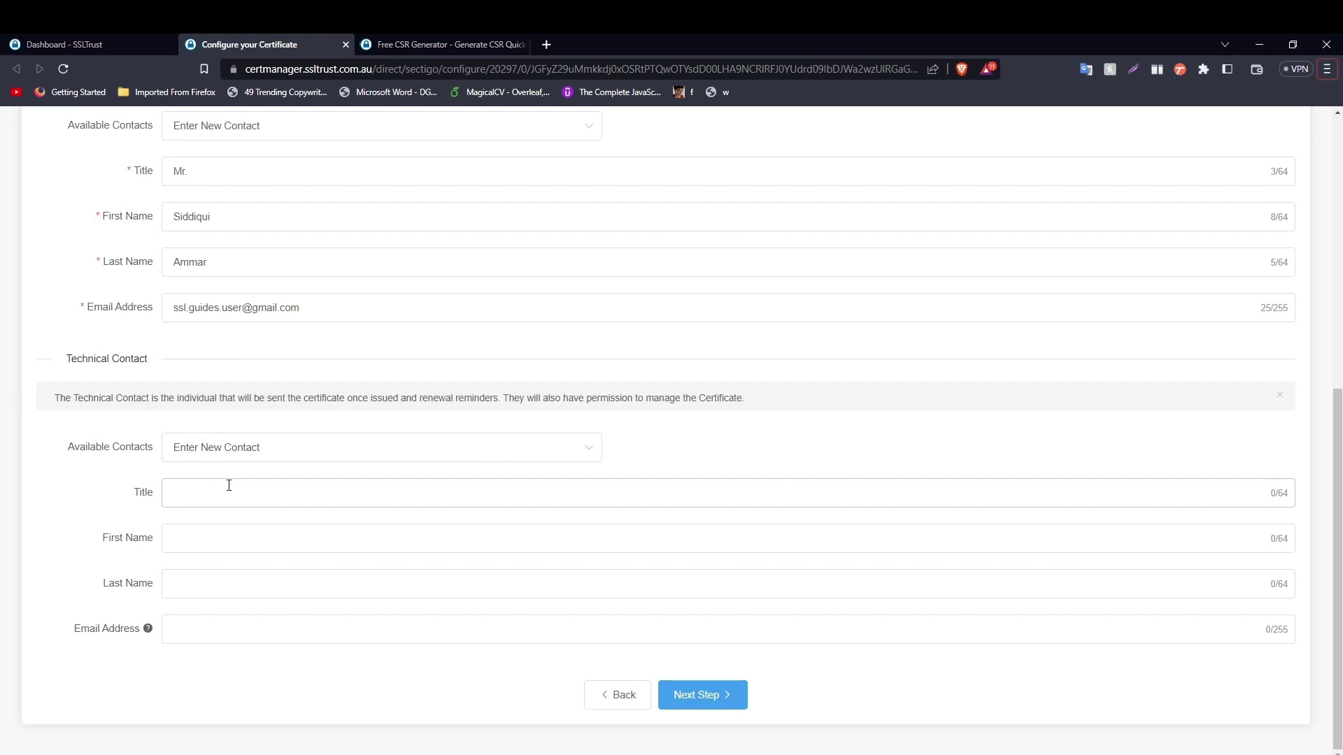
scroll(277, 500, up, 3)
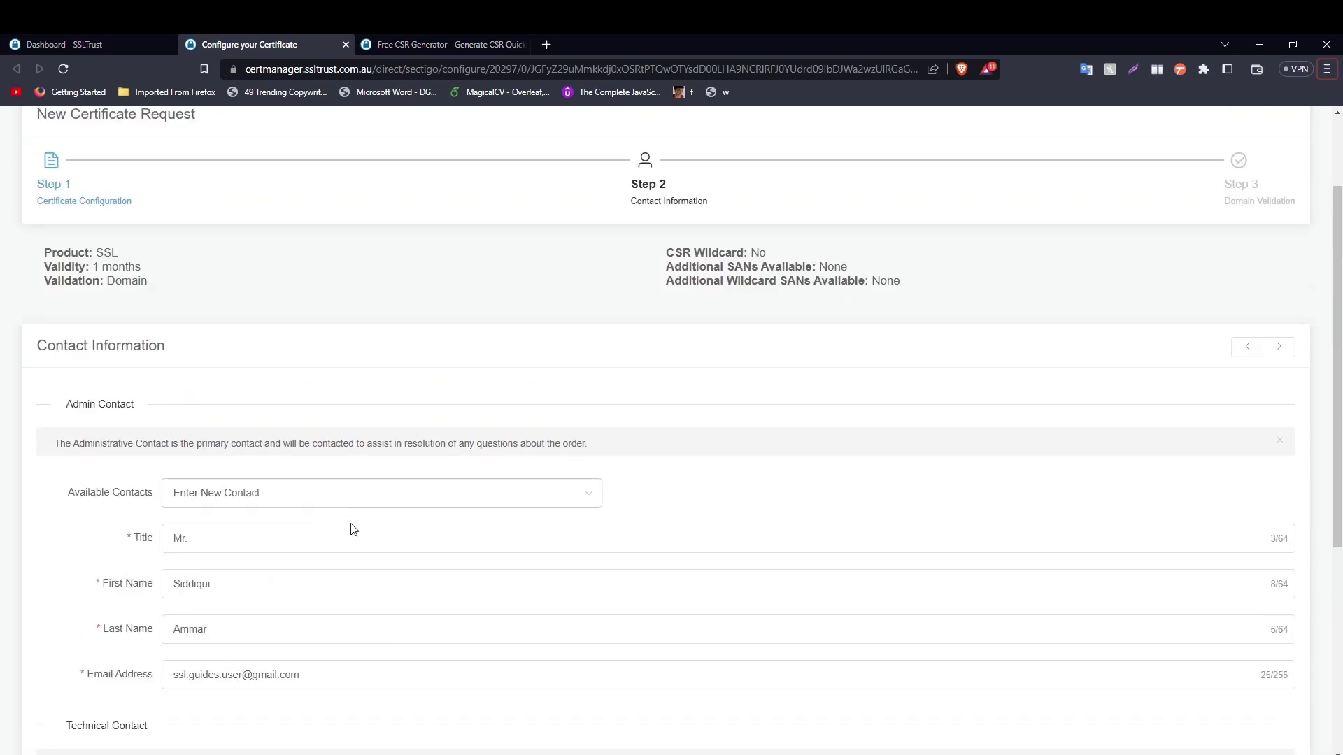
scroll(350, 527, down, 2)
Step: Set the technical contact to Use Admin Contact and continue
click(249, 569)
click(230, 633)
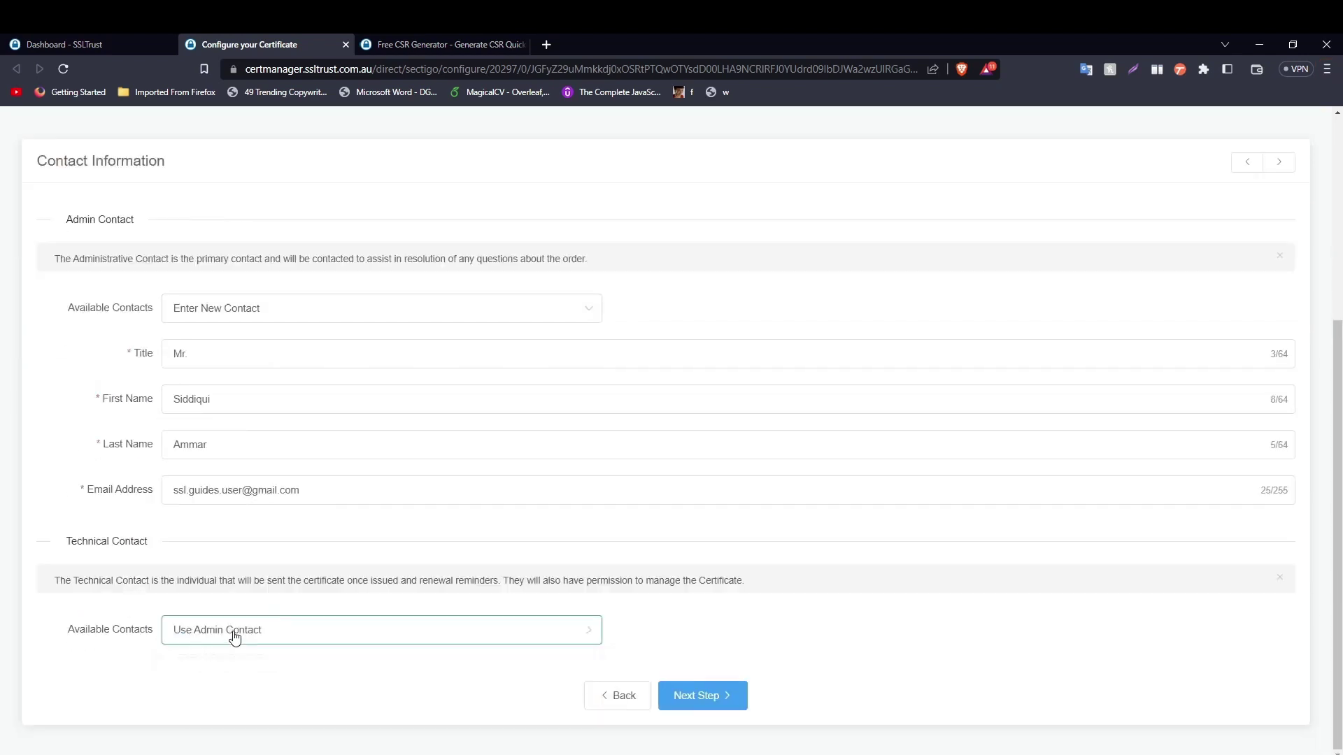
click(712, 701)
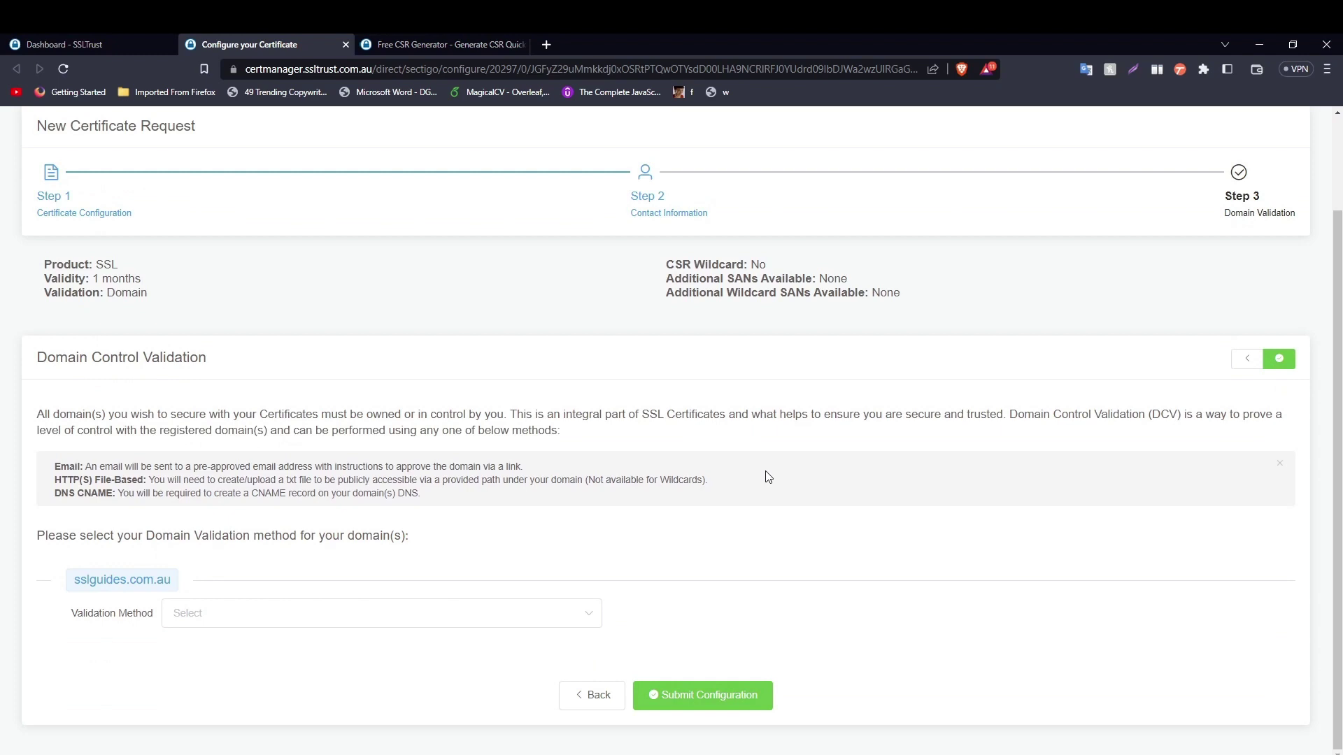
key(alt)
click(288, 611)
click(220, 653)
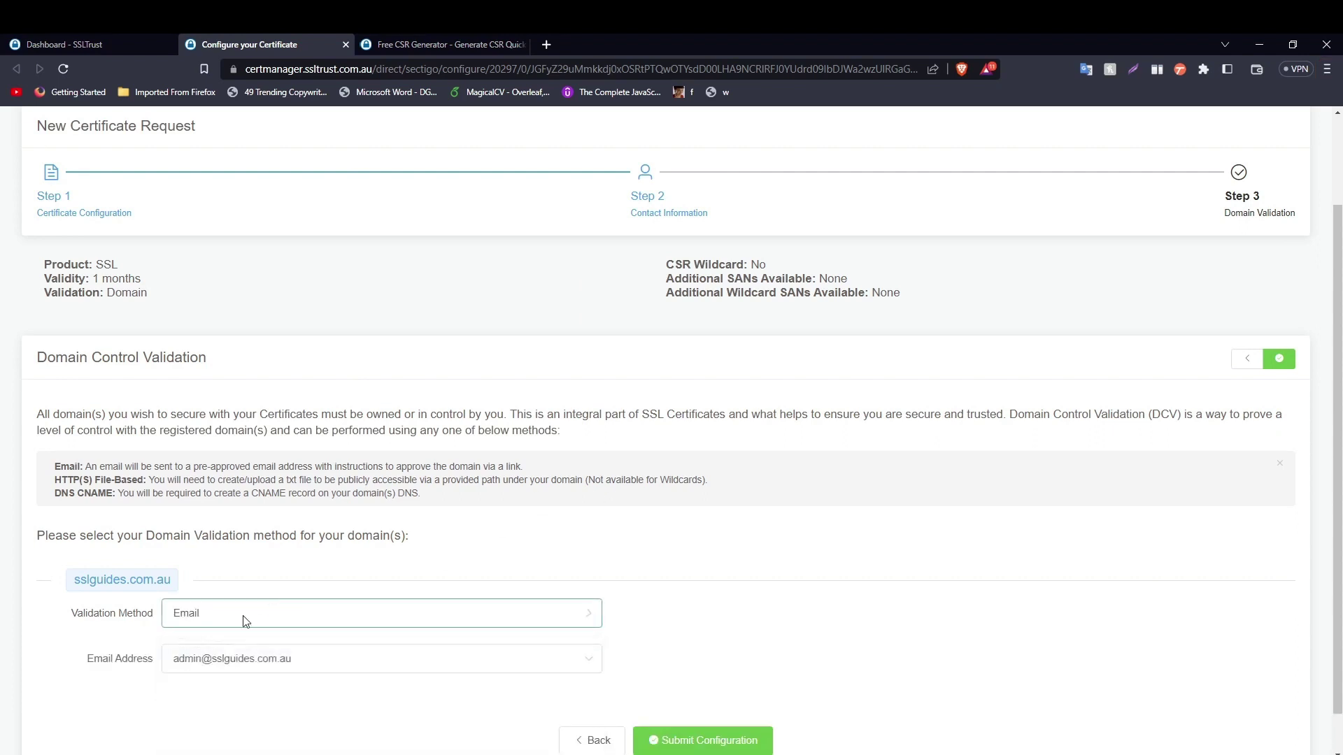
scroll(329, 493, down, 1)
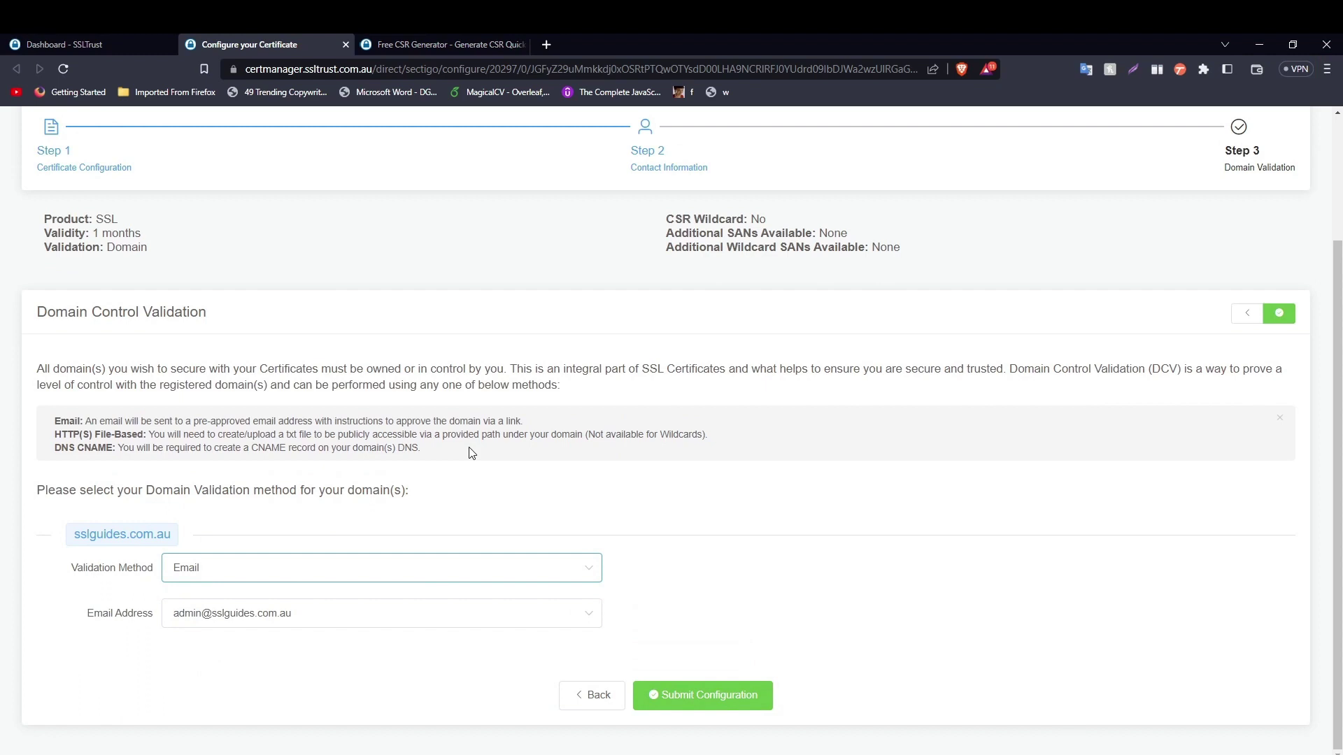
click(304, 614)
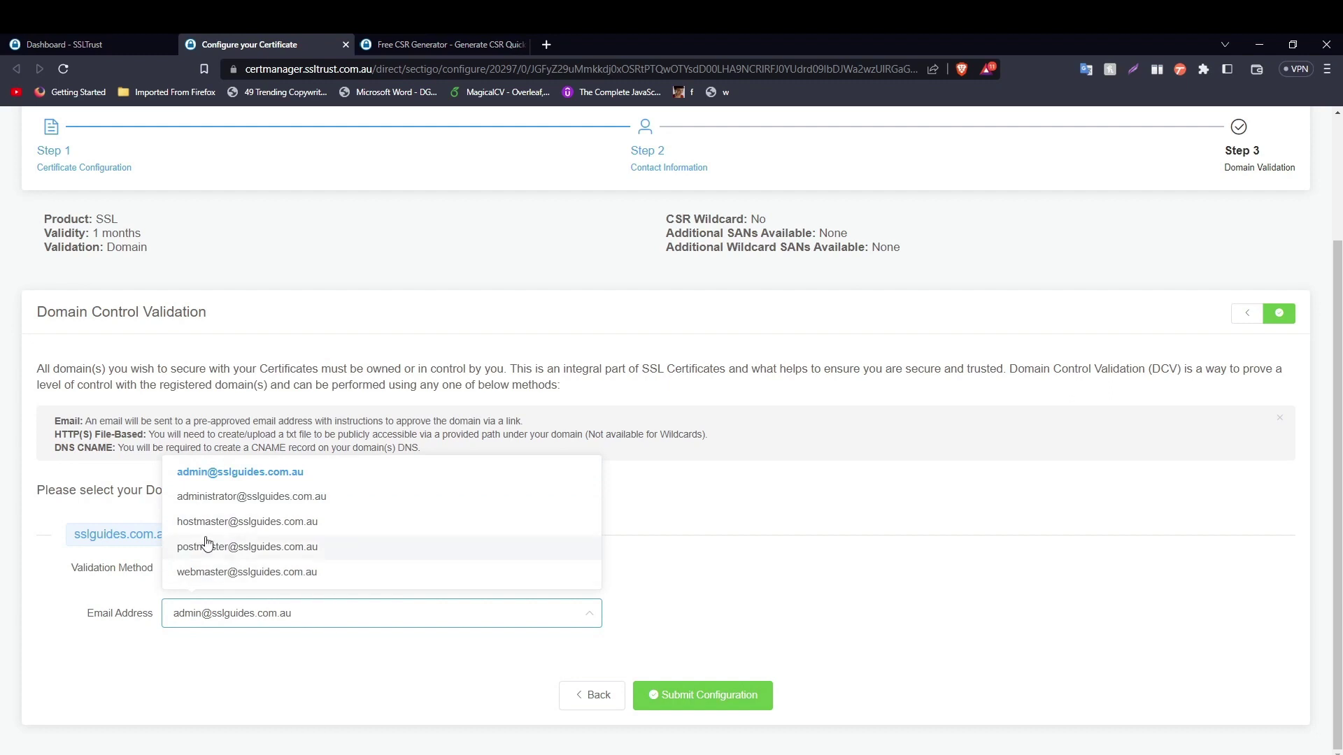
click(680, 541)
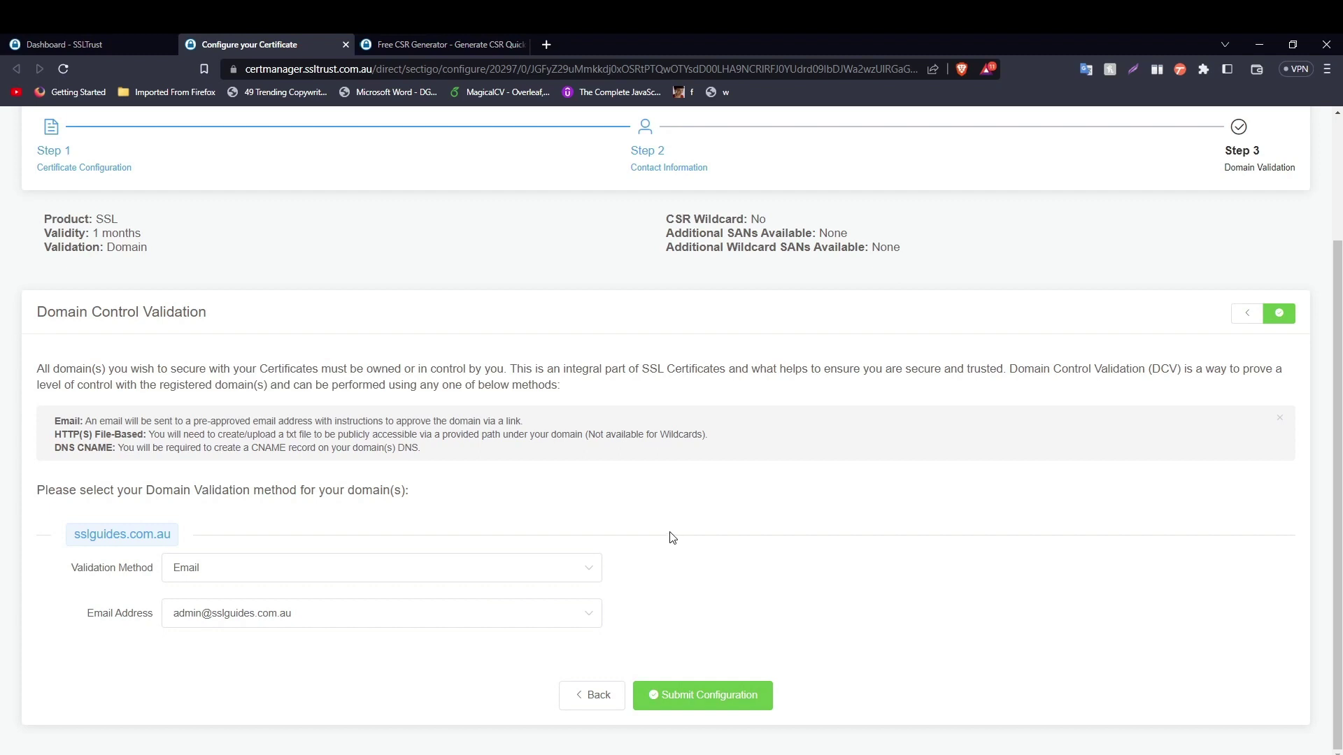
Step: Switch the validation method to HTTP File and inspect the validation file name
click(184, 620)
click(189, 572)
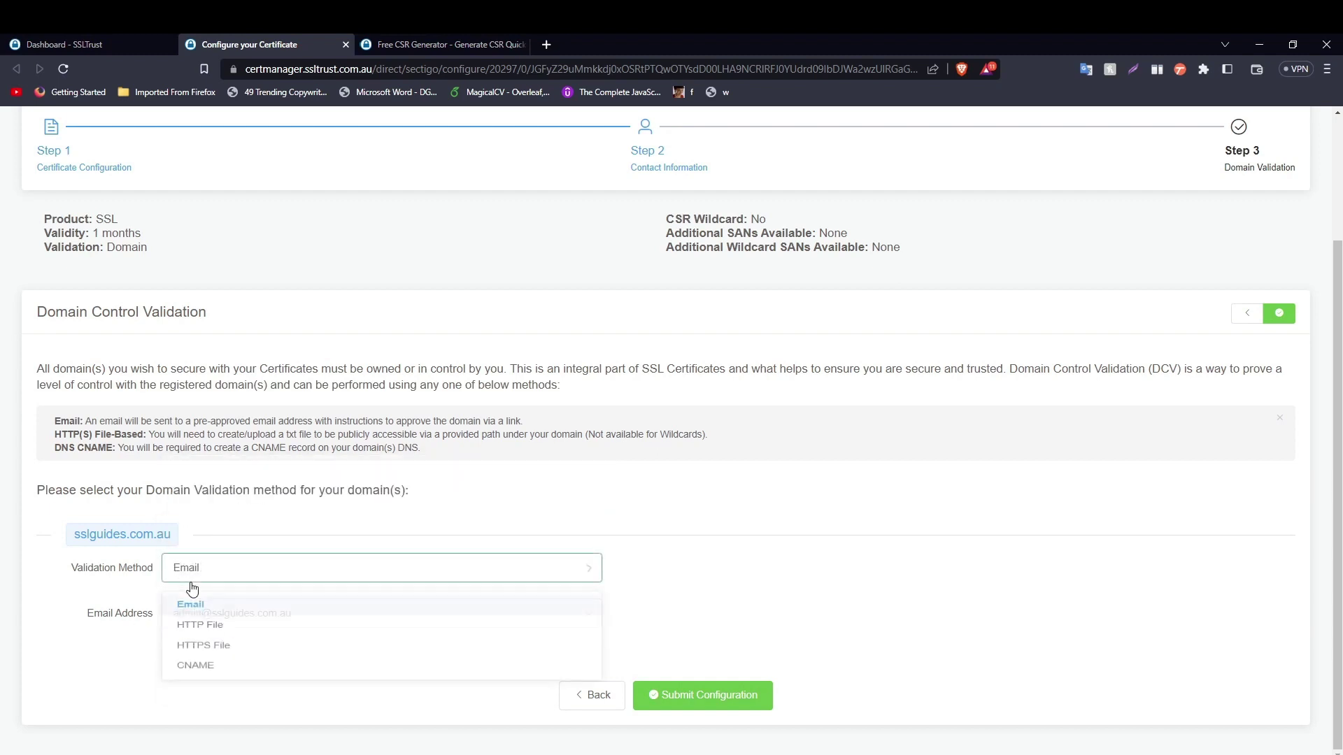
click(195, 632)
scroll(789, 510, down, 2)
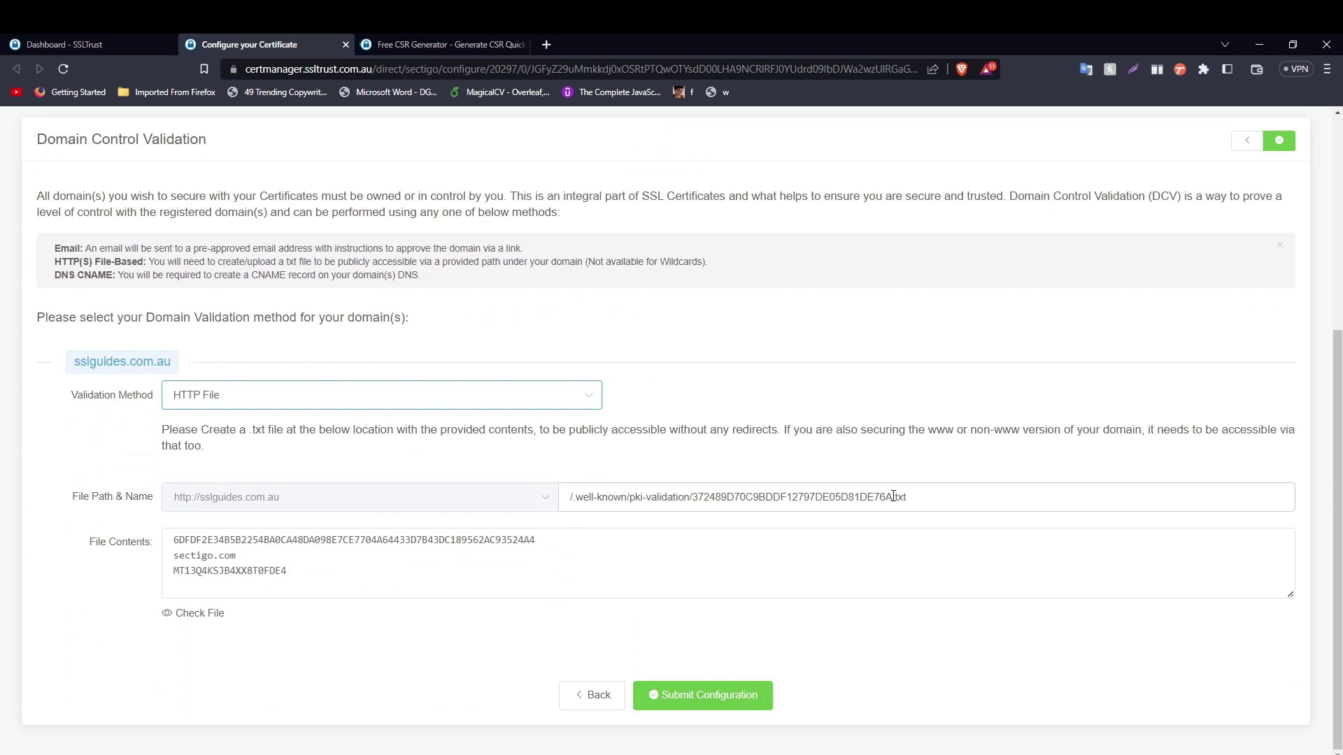
drag(893, 497, 693, 497)
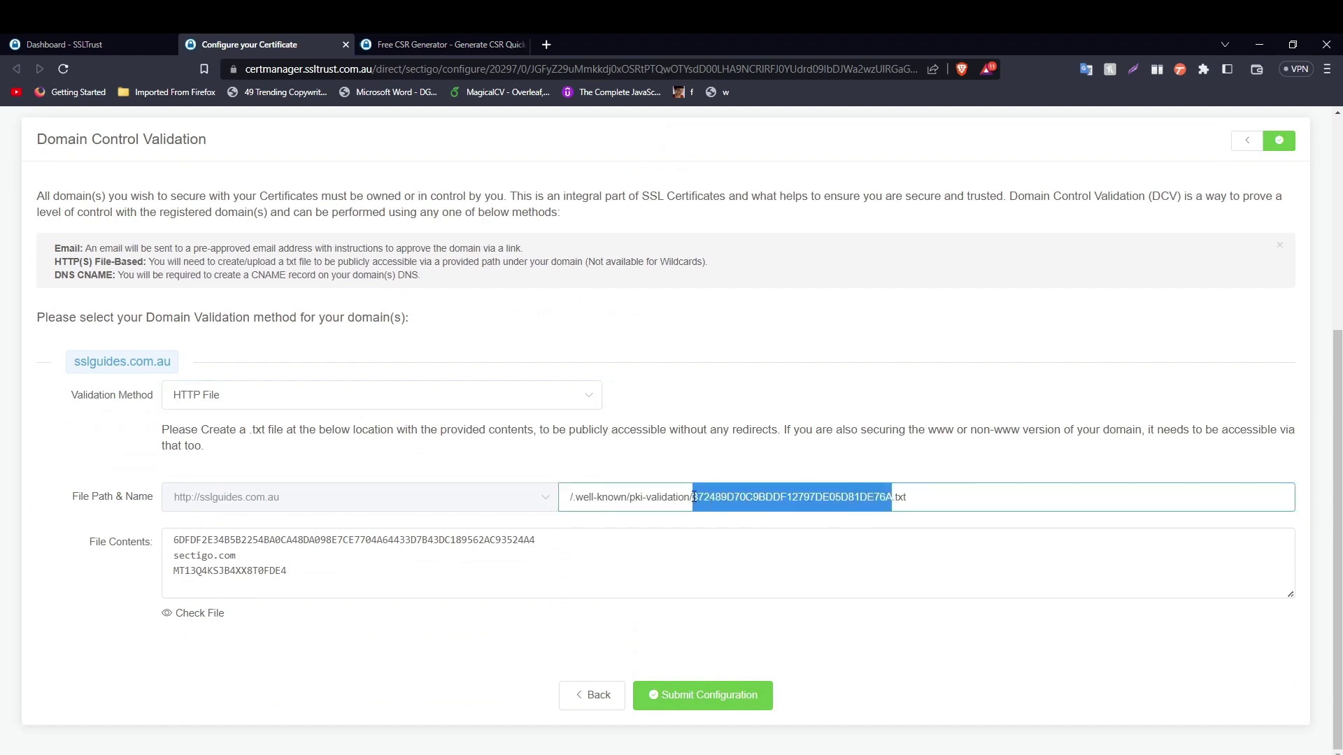
click(653, 533)
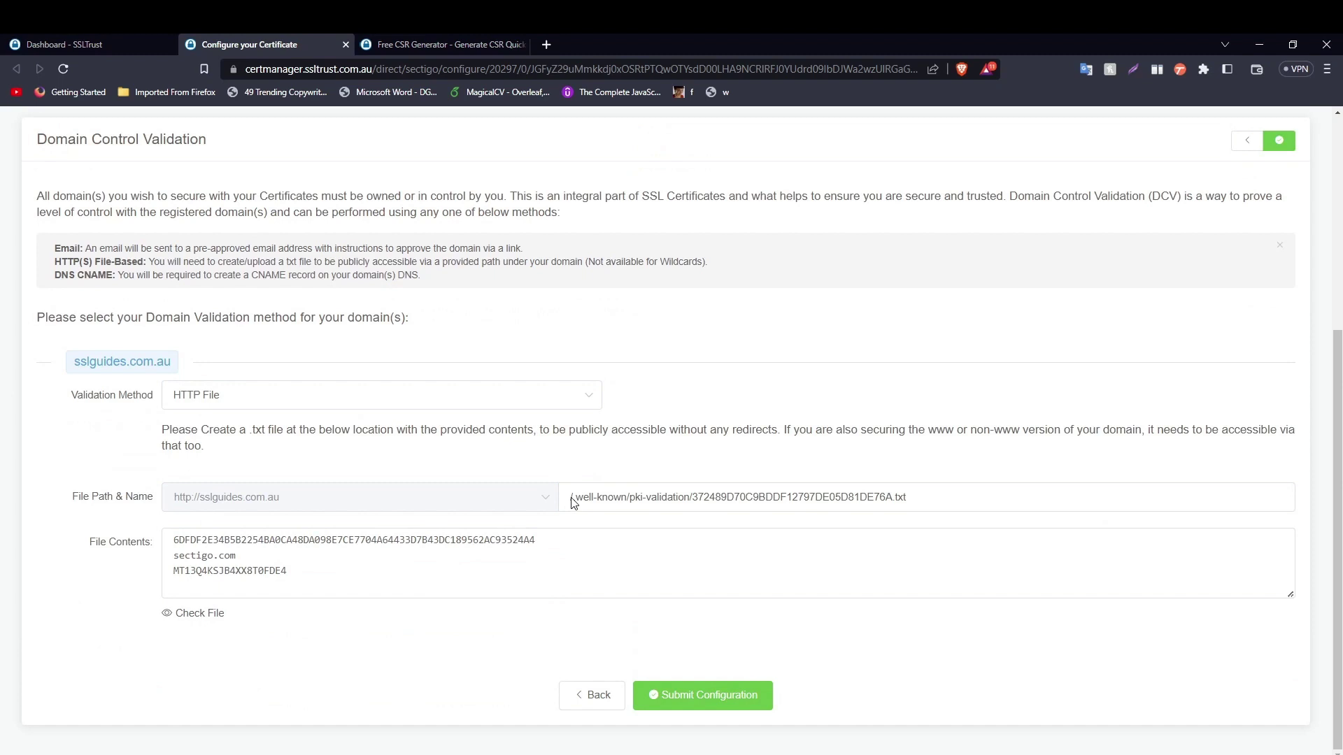
Step: Review the pki-validation file path and contents, then switch validation to CNAME
click(577, 498)
drag(694, 498, 567, 496)
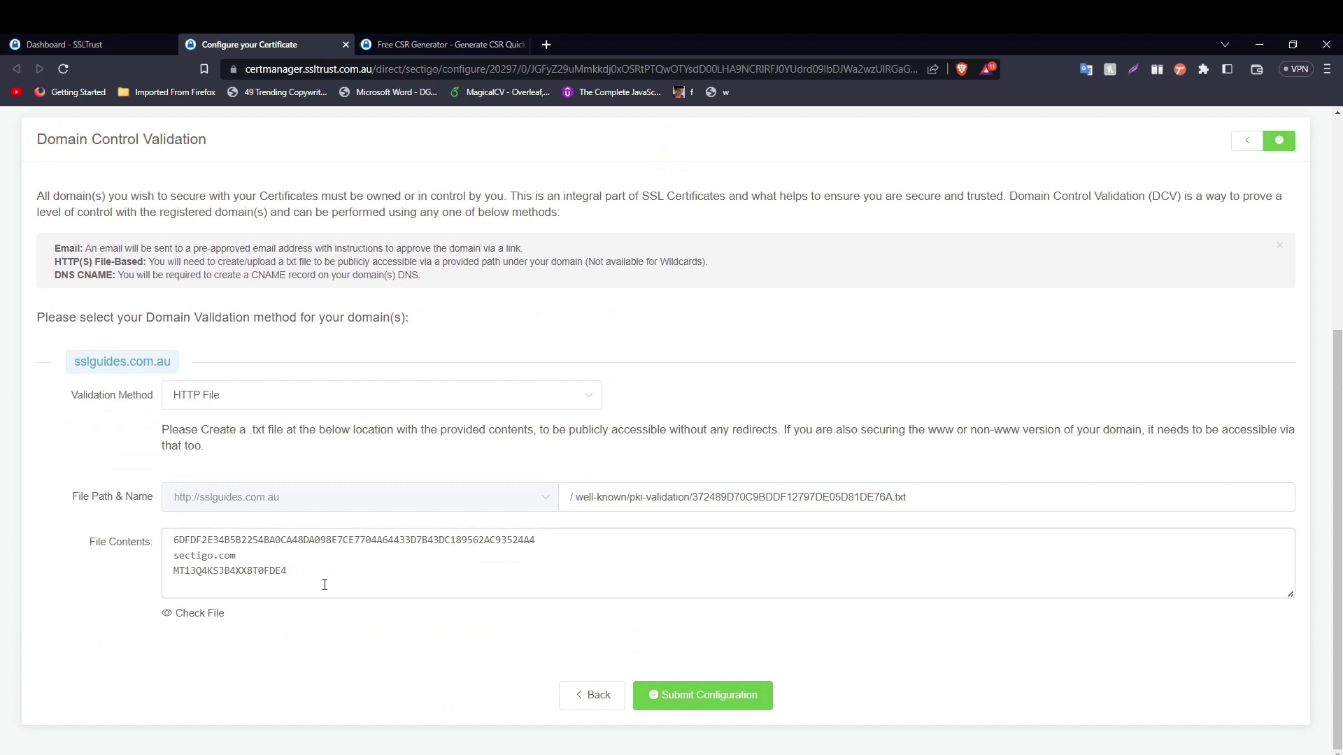
drag(321, 578, 171, 538)
click(357, 455)
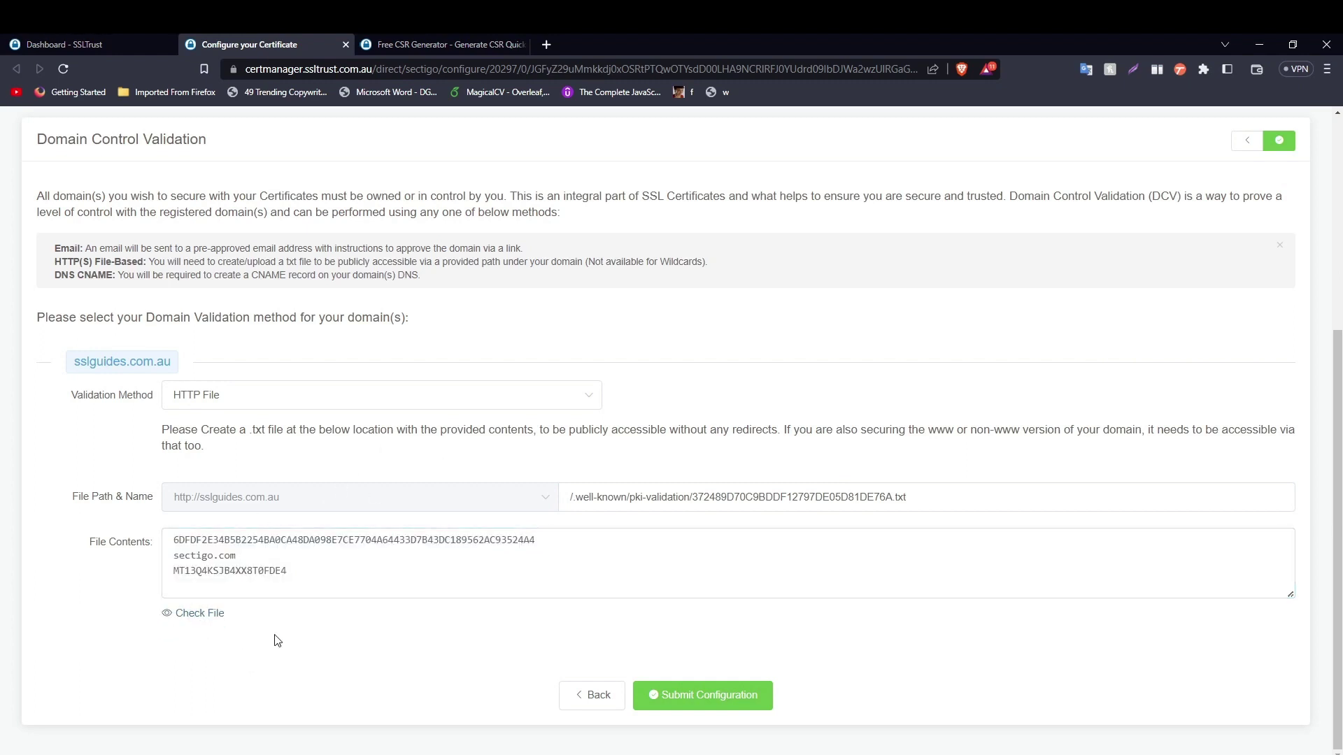
click(315, 396)
click(268, 508)
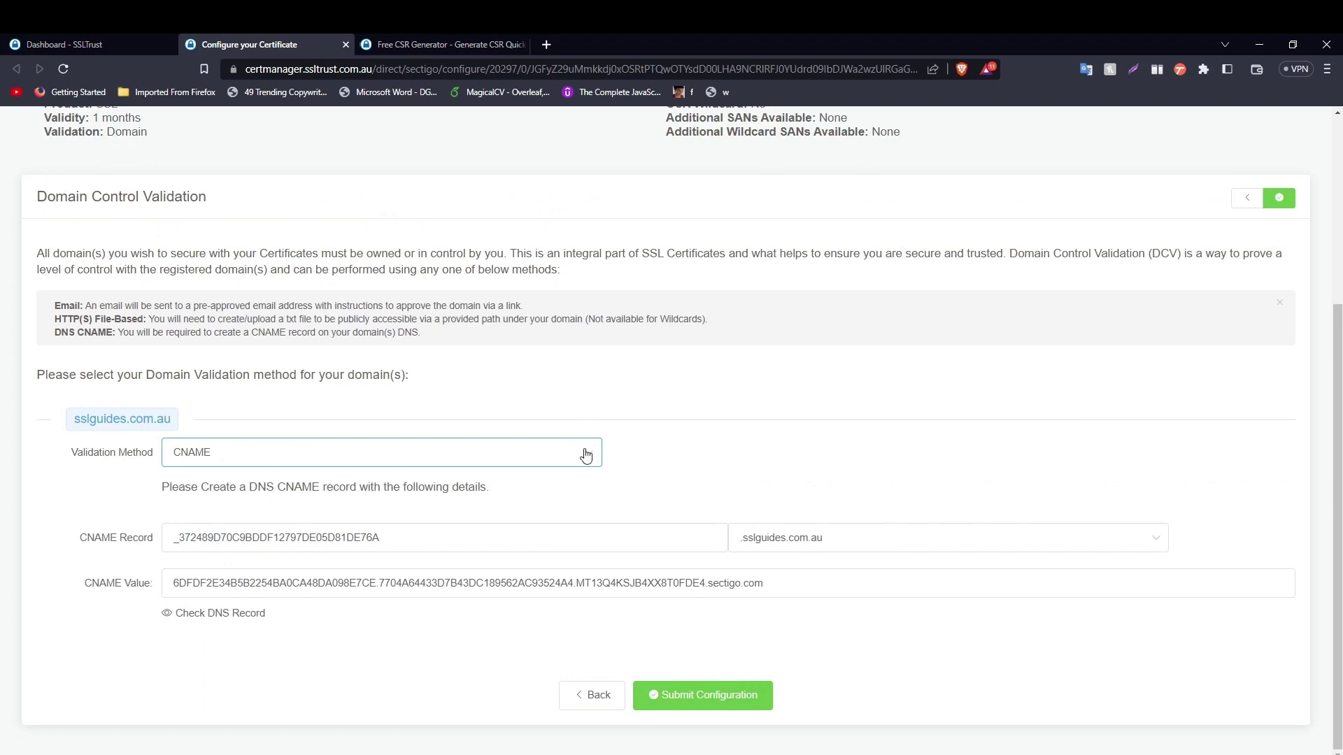
scroll(588, 441, up, 2)
scroll(585, 438, down, 2)
Step: Copy the full CNAME record name from SSLTrust's validation details
drag(381, 538, 164, 523)
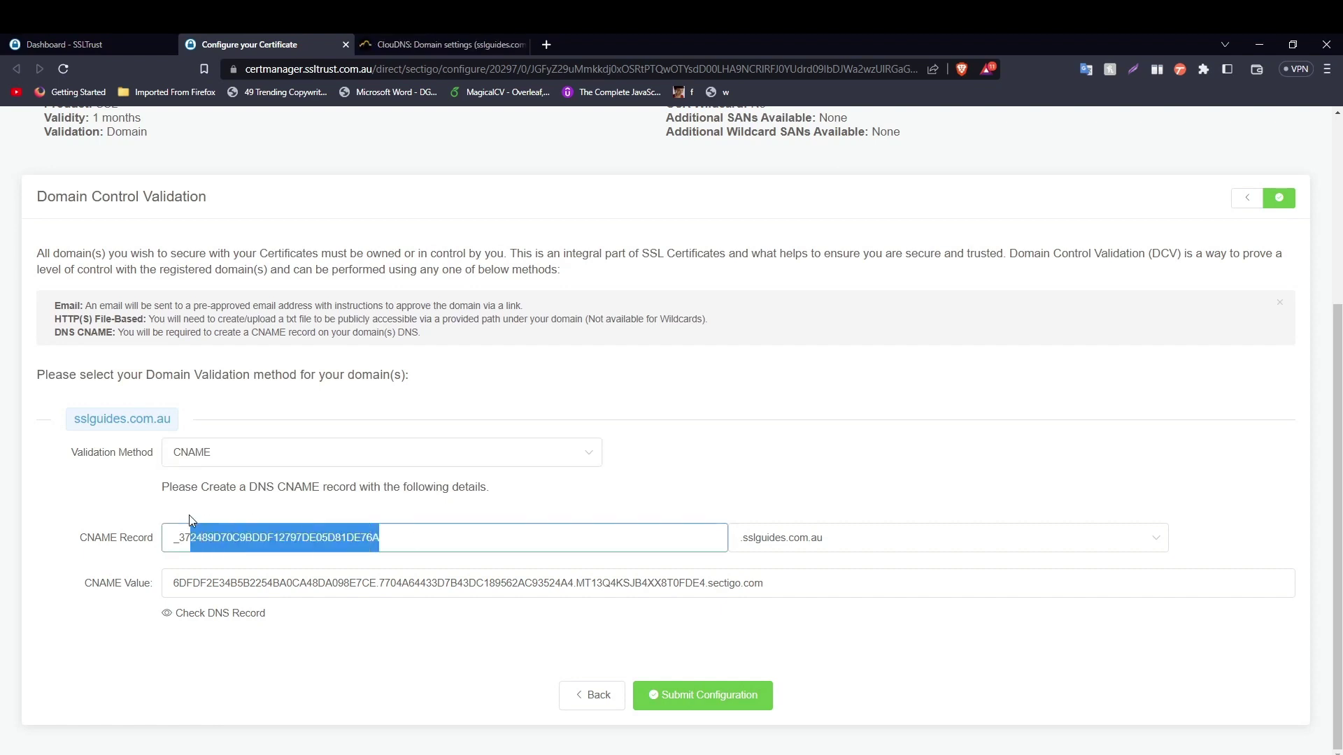
right_click(215, 529)
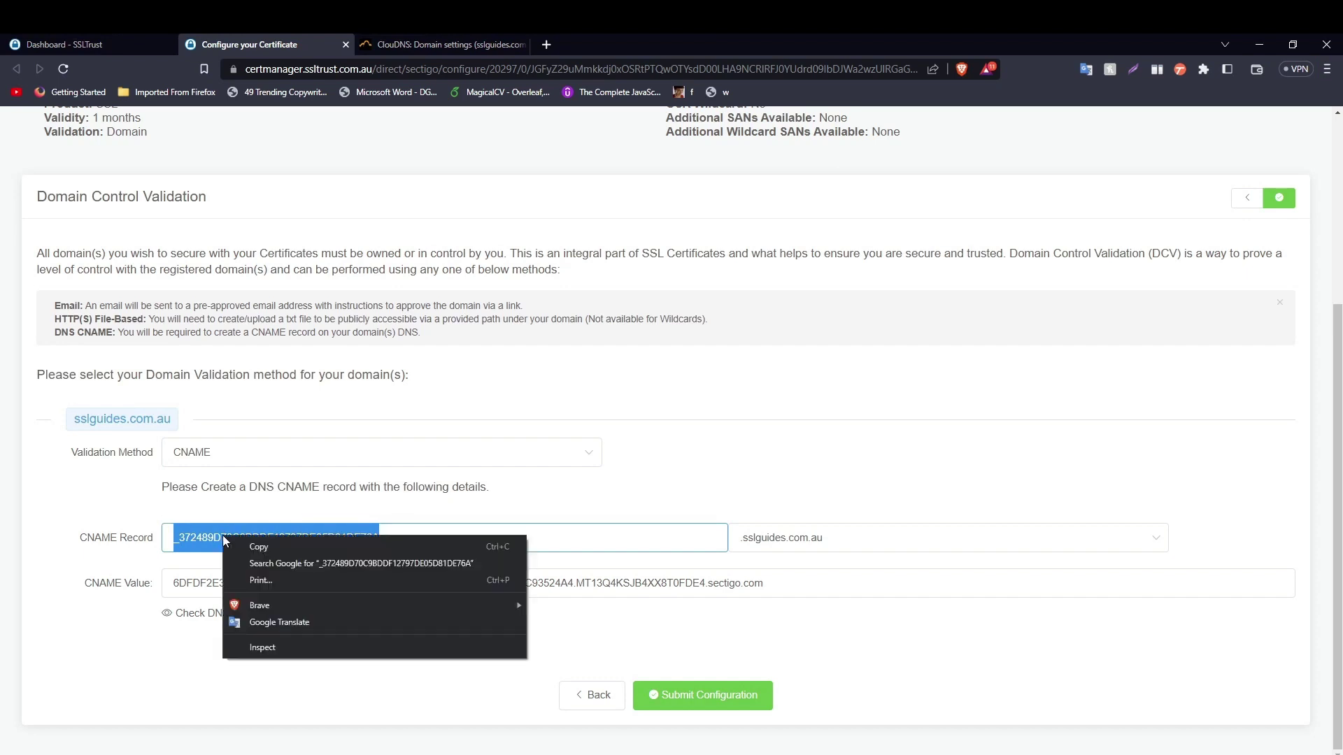
click(265, 545)
Step: Start a new CNAME record in ClouDNS with the pasted validation host name
click(446, 45)
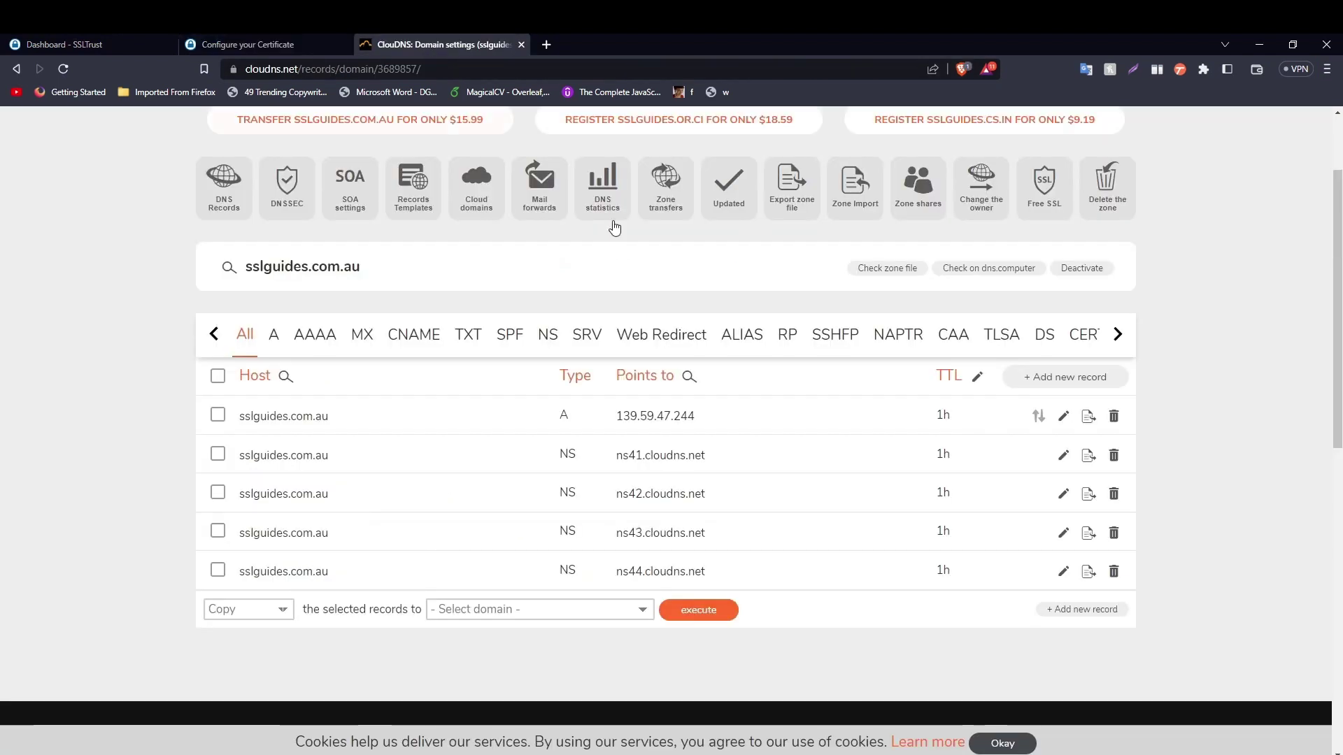
scroll(746, 404, down, 3)
scroll(733, 429, up, 3)
scroll(764, 396, up, 1)
scroll(744, 384, down, 3)
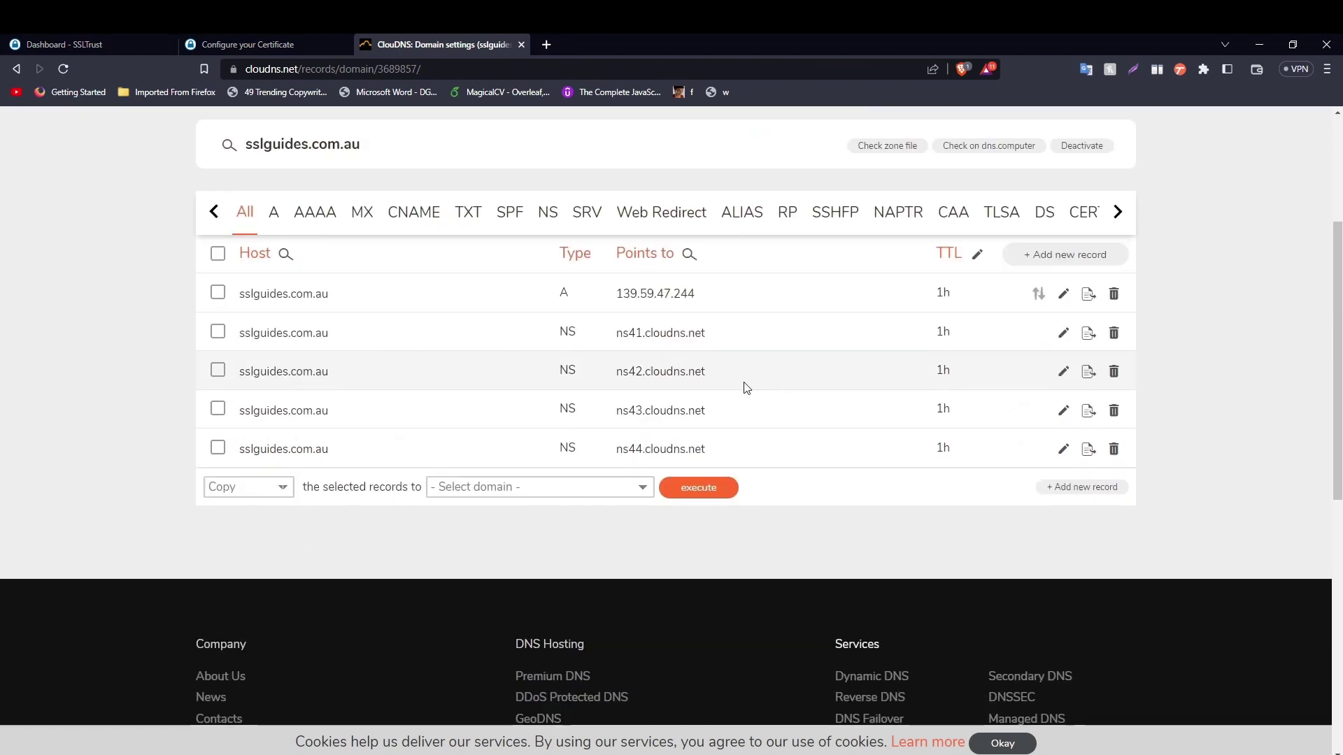
scroll(744, 384, up, 2)
click(1037, 381)
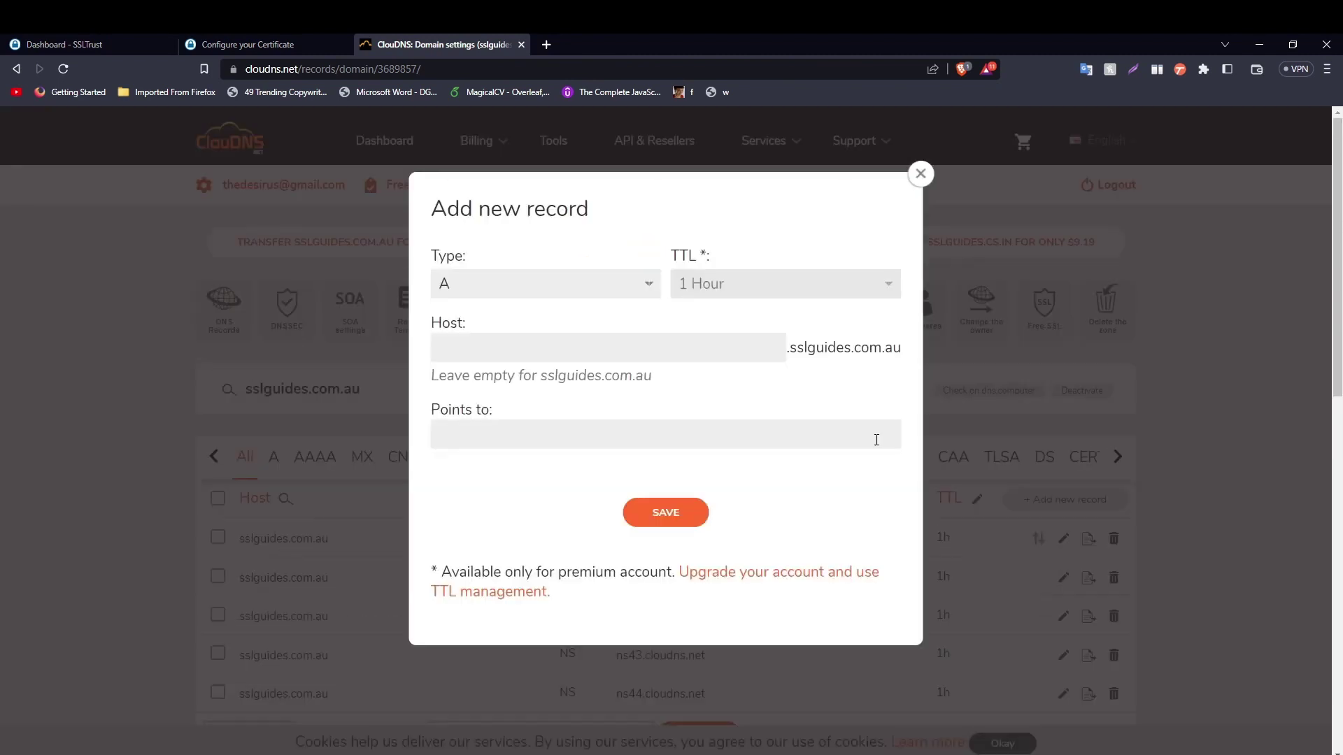
click(535, 293)
click(487, 368)
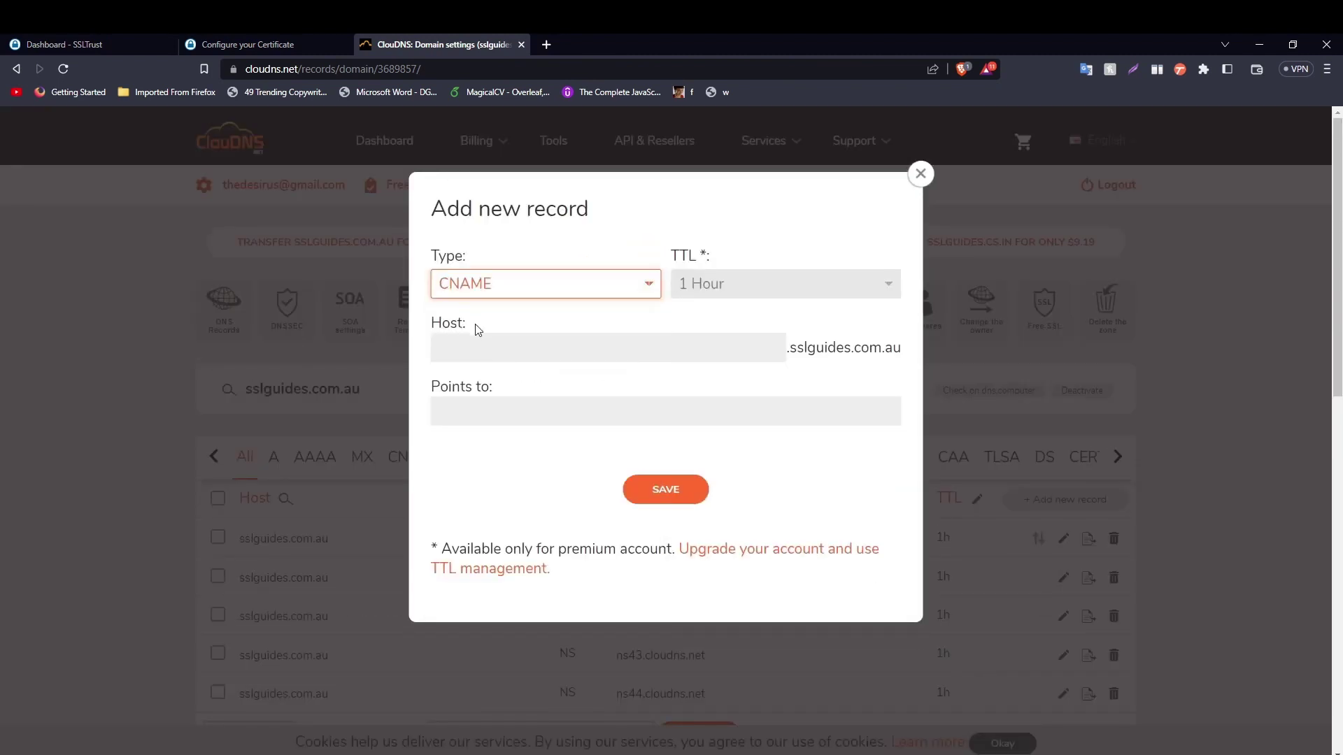
click(473, 345)
right_click(474, 346)
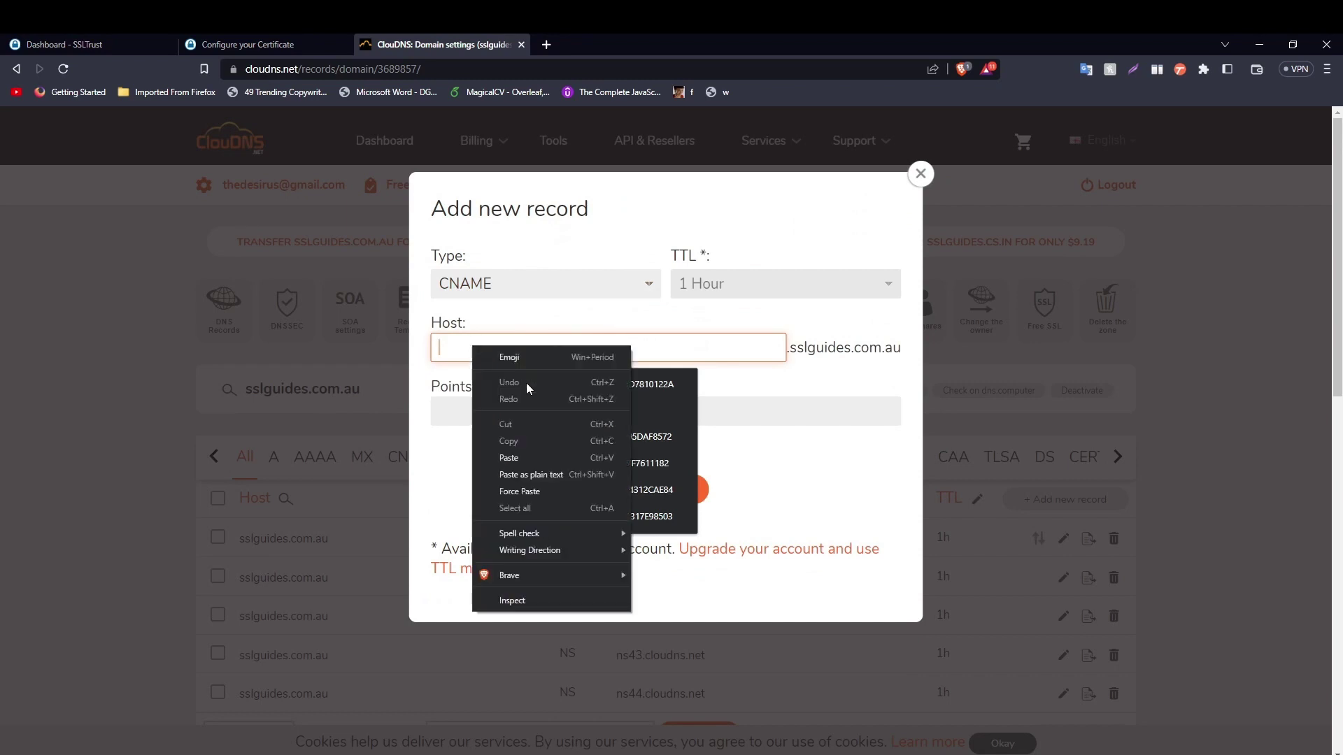
click(532, 459)
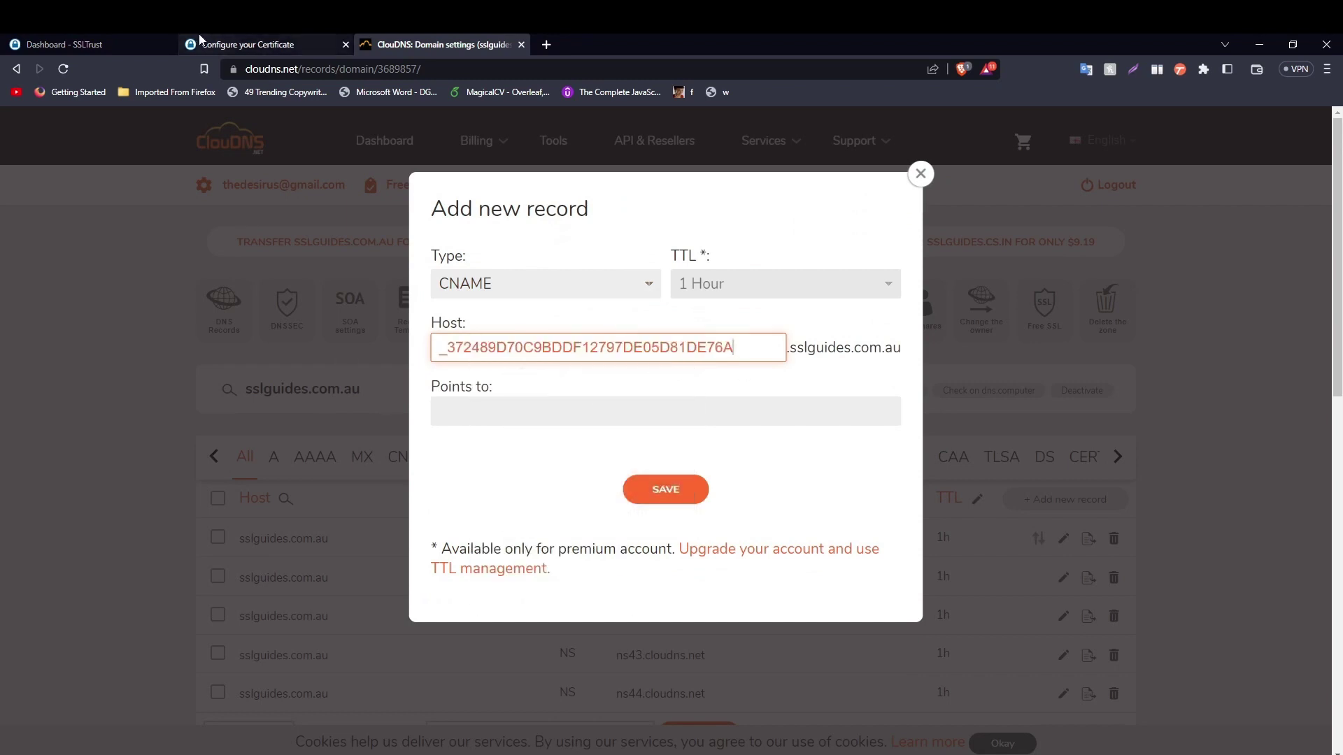
Step: Copy the sectigo.com CNAME value from SSLTrust into the record's Points to field
click(248, 45)
drag(782, 584, 163, 584)
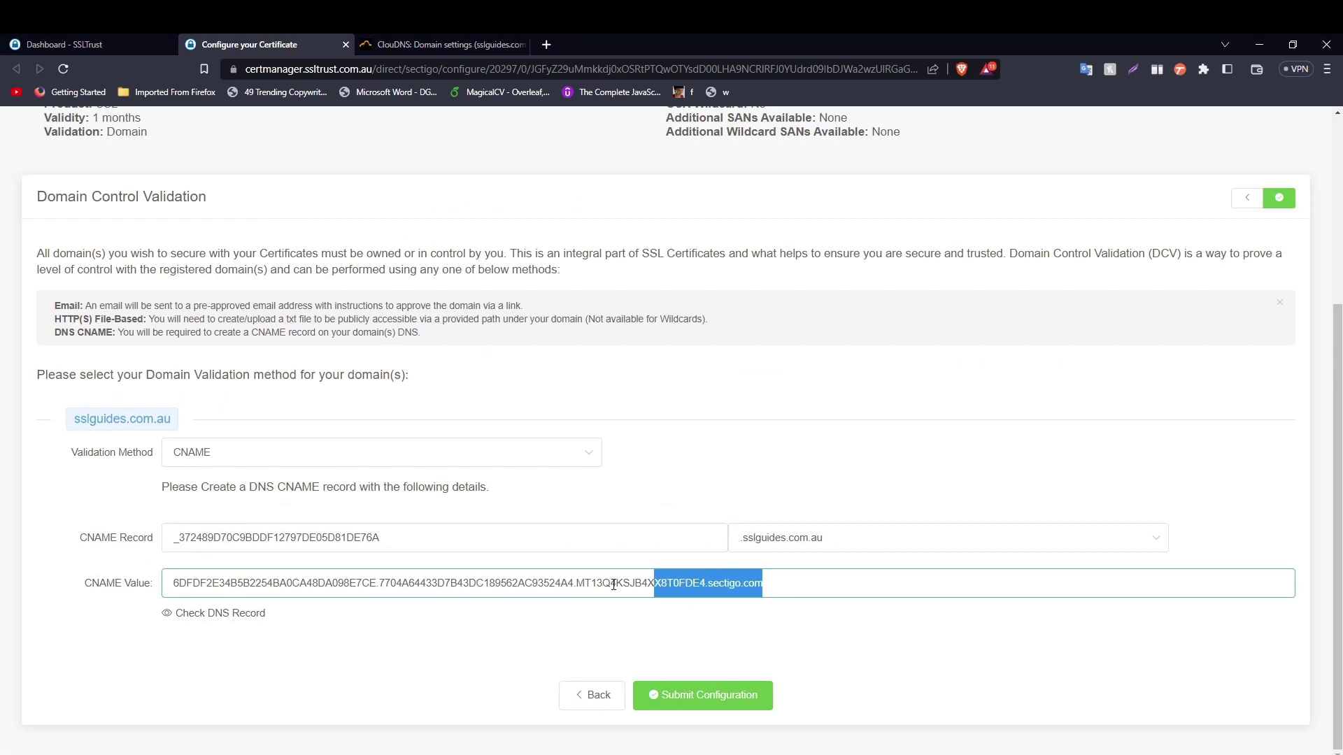
right_click(256, 582)
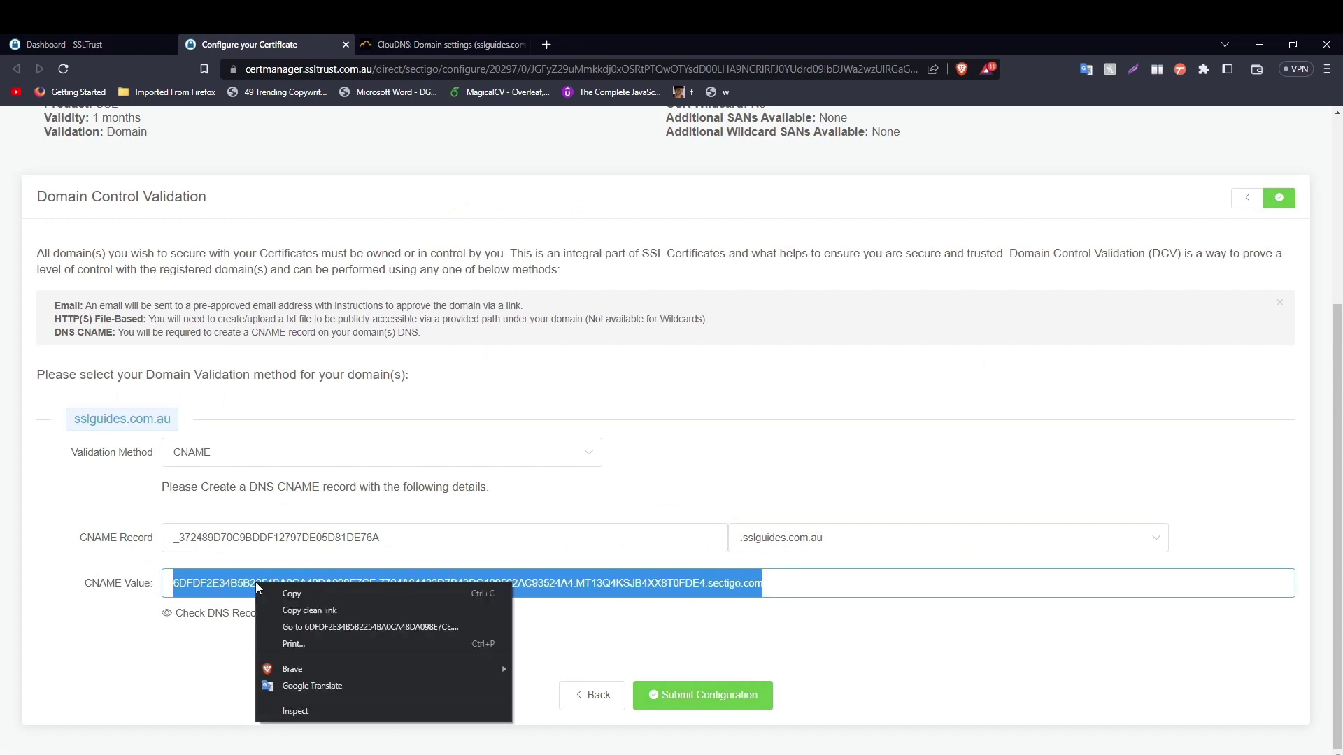
click(289, 595)
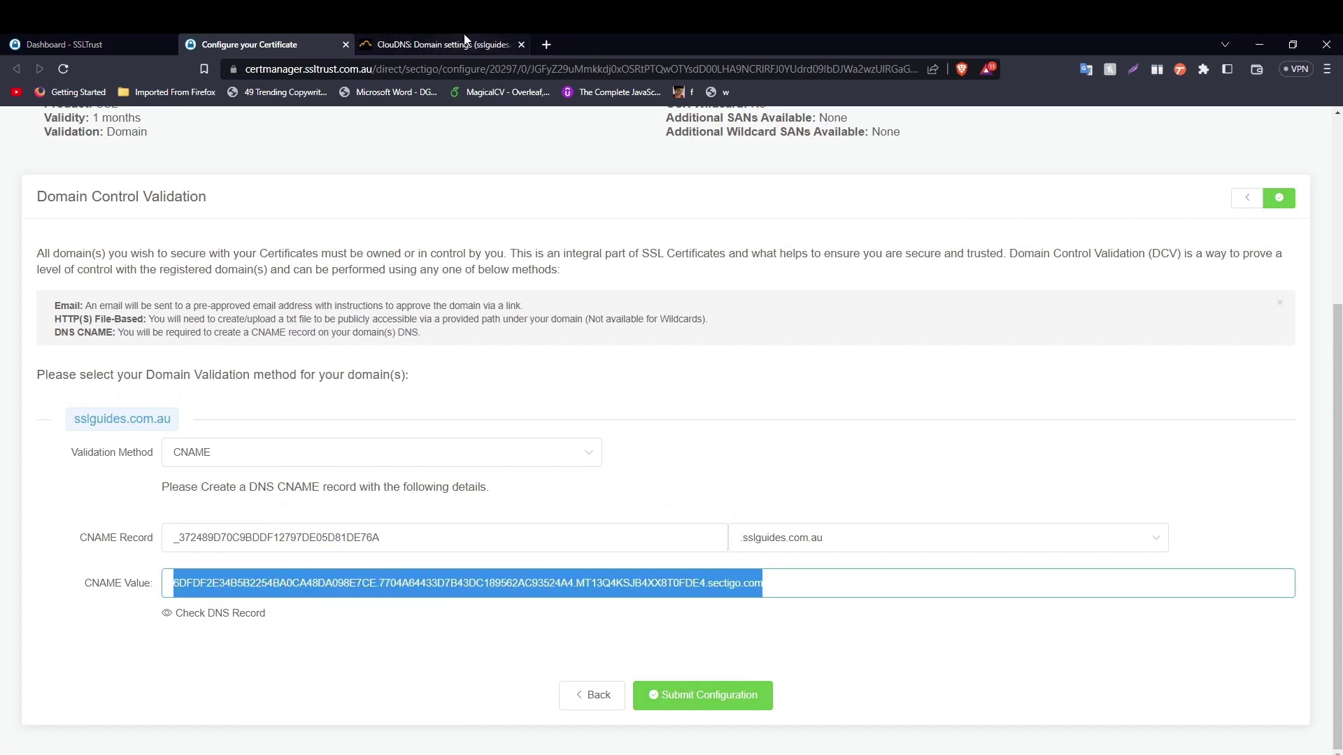
click(399, 44)
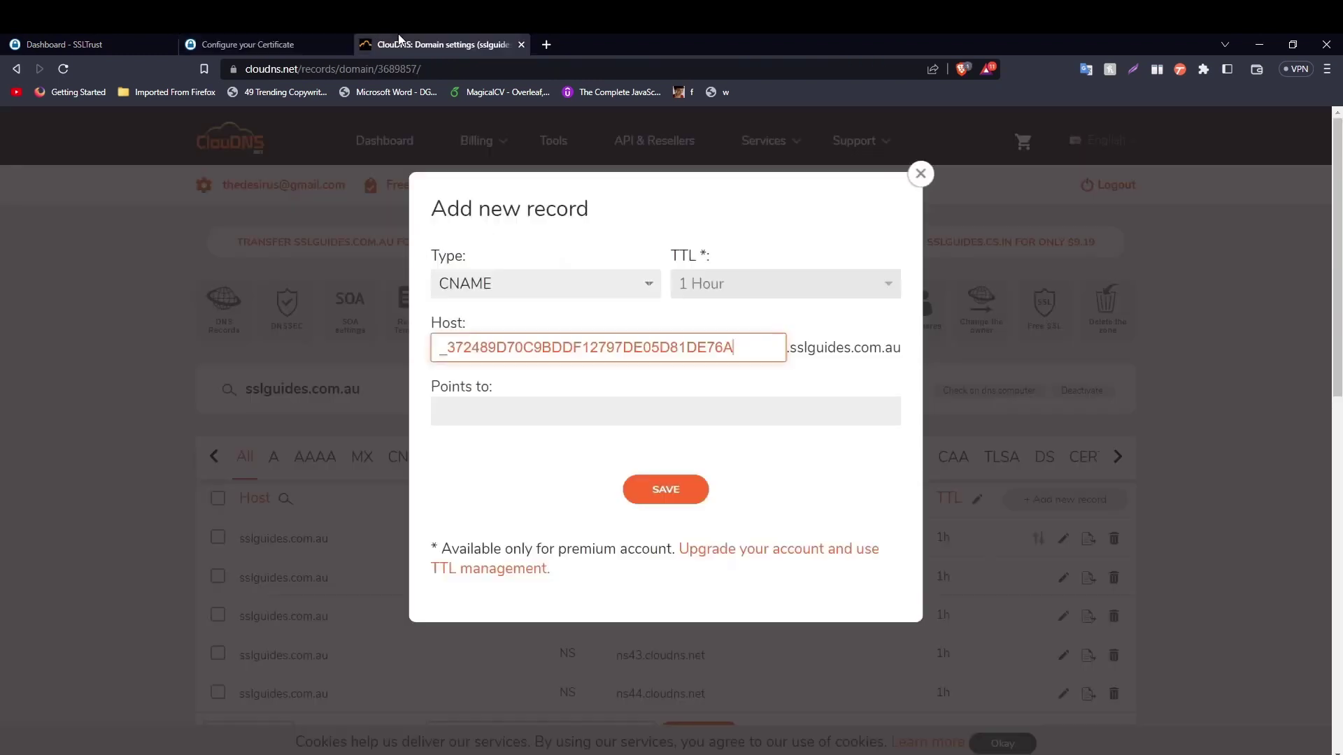
click(502, 415)
right_click(503, 420)
click(536, 526)
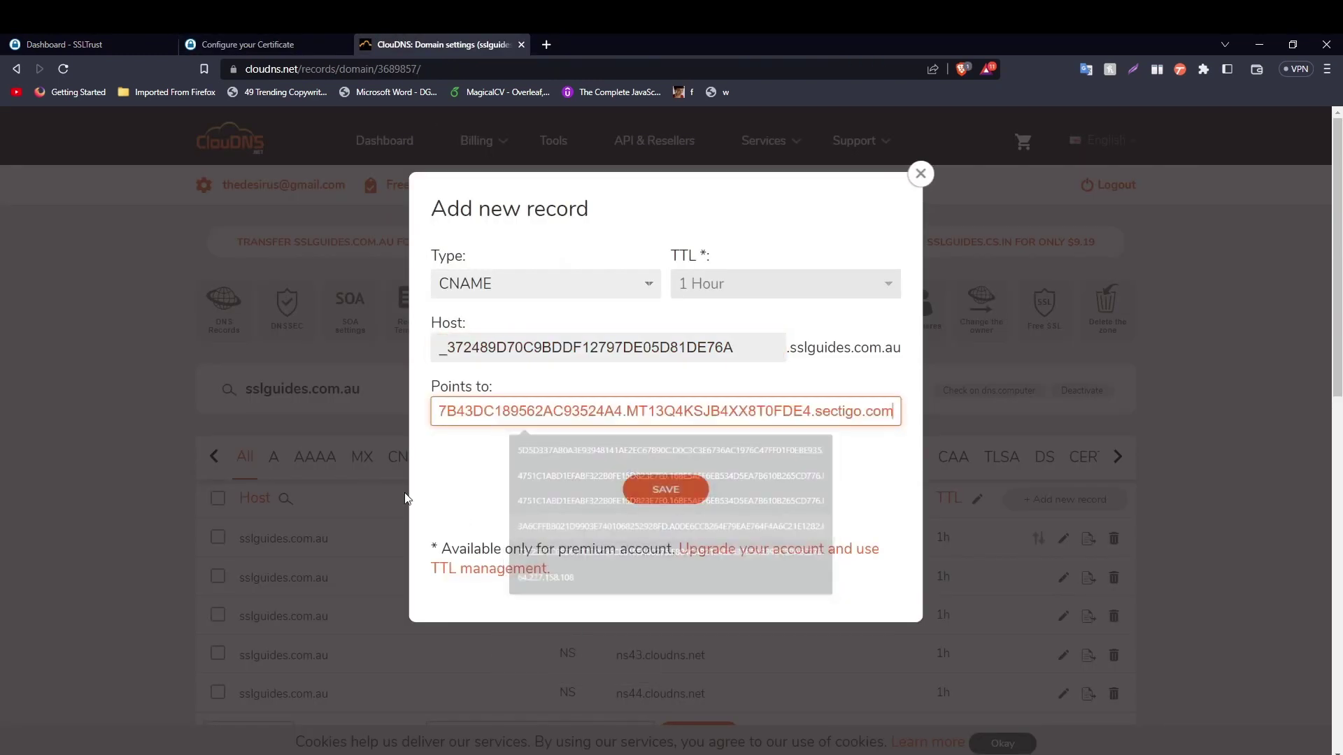
Step: Save the CNAME record and run DNSChecker's propagation check, showing 33 unresolved servers
click(667, 491)
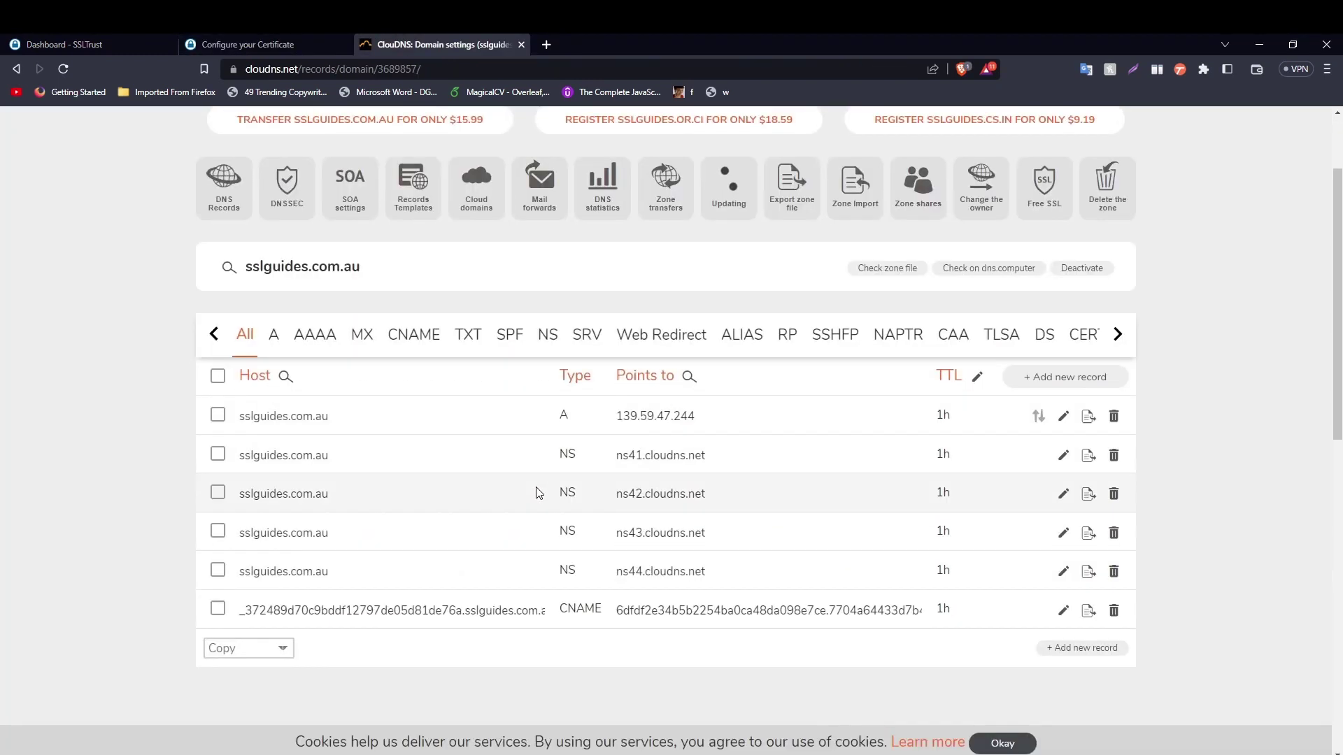
scroll(537, 493, down, 1)
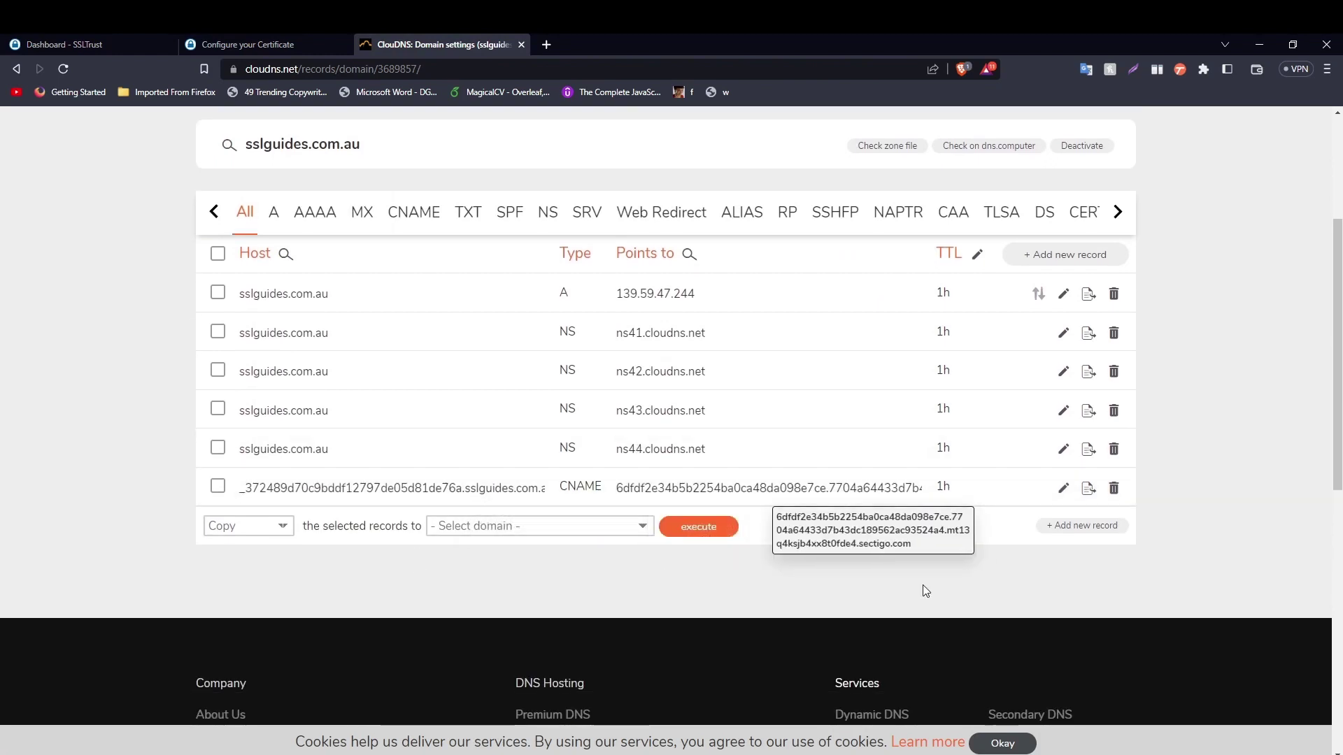
click(283, 45)
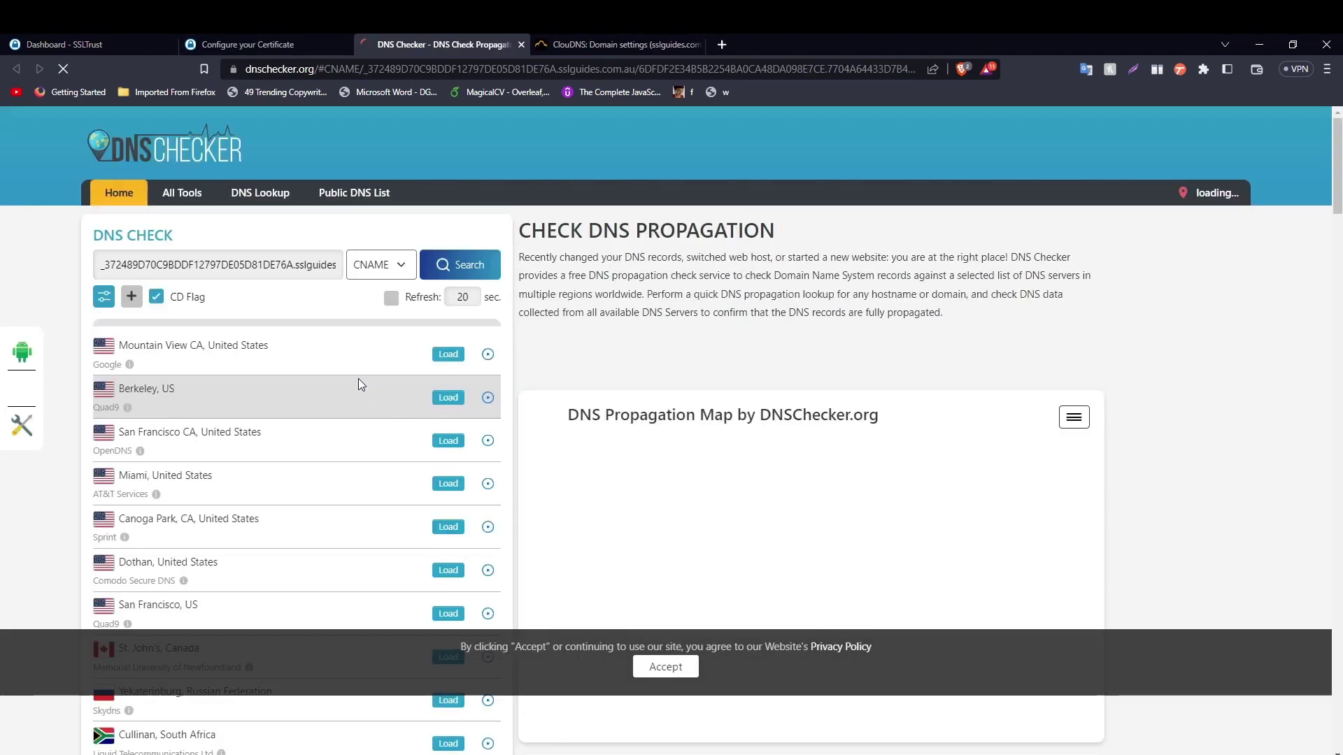
click(459, 265)
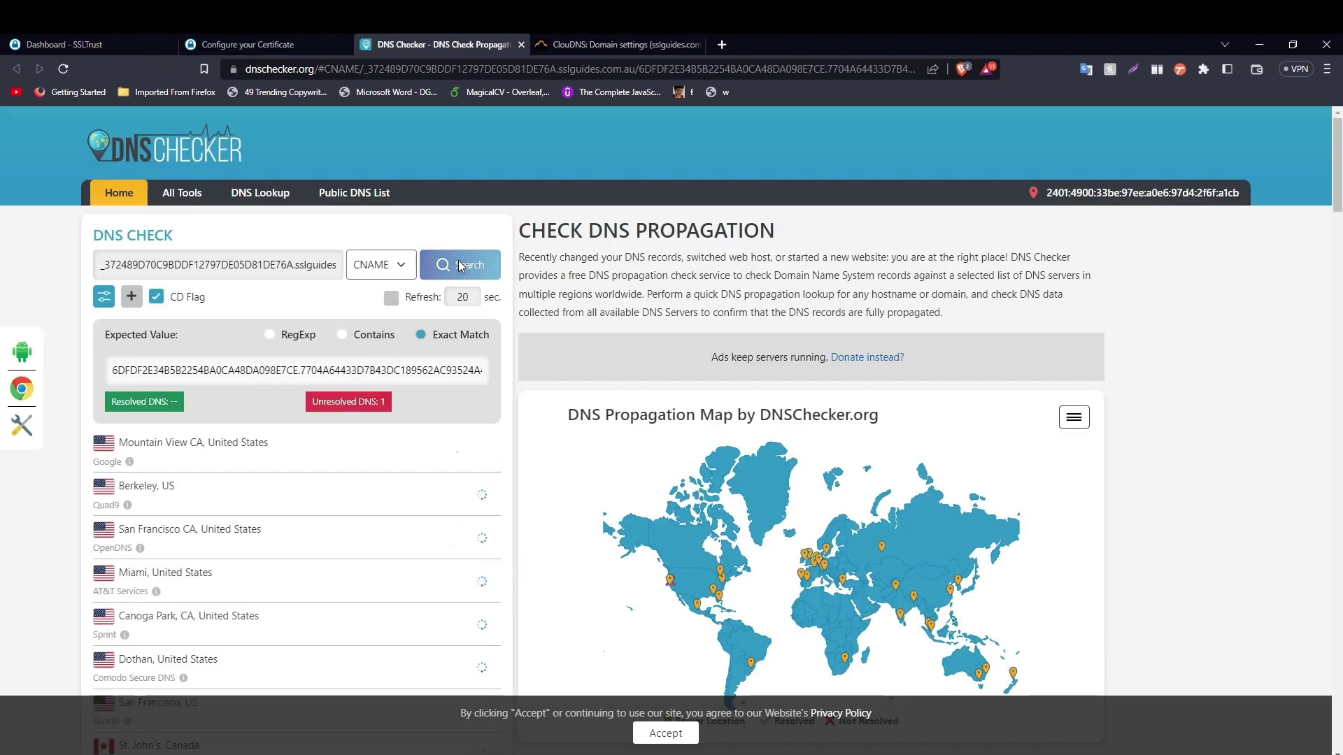
scroll(735, 420, down, 2)
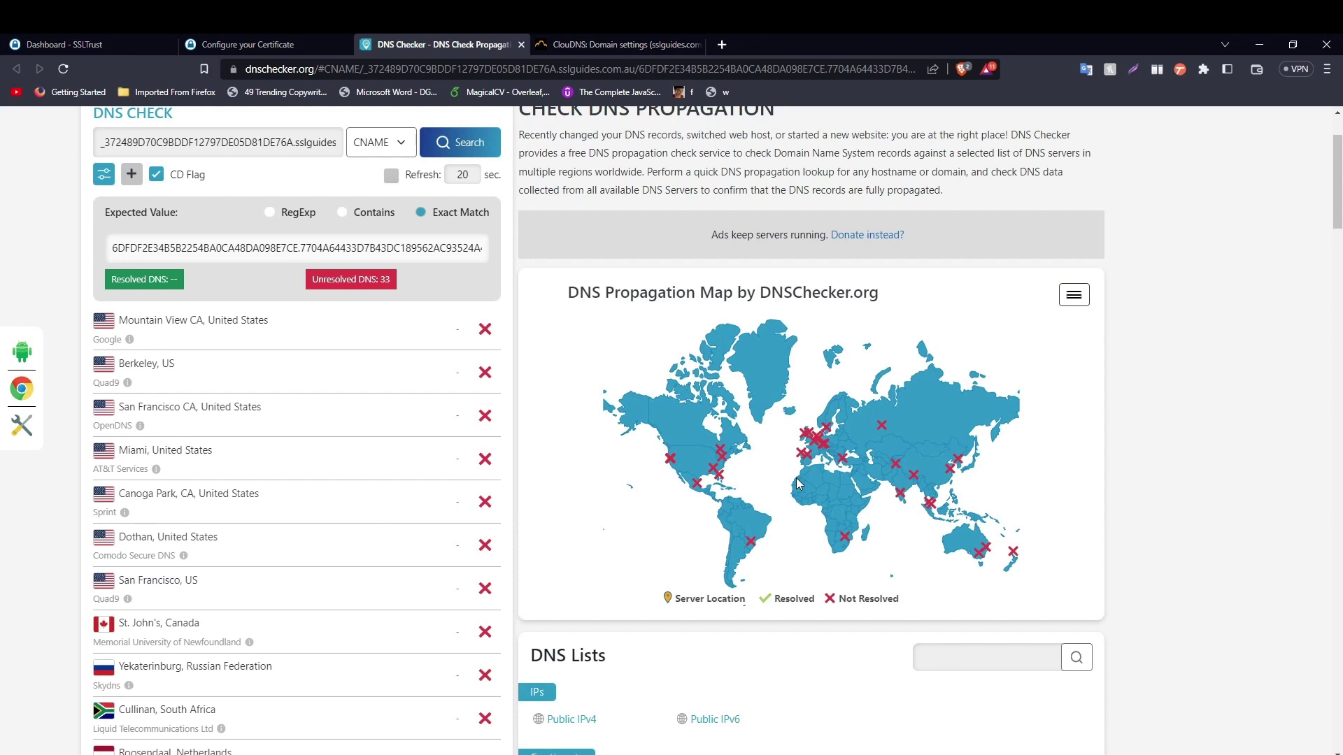
scroll(797, 477, up, 2)
Step: Submit the SSLTrust certificate configuration and note the Sectigo order number
click(284, 45)
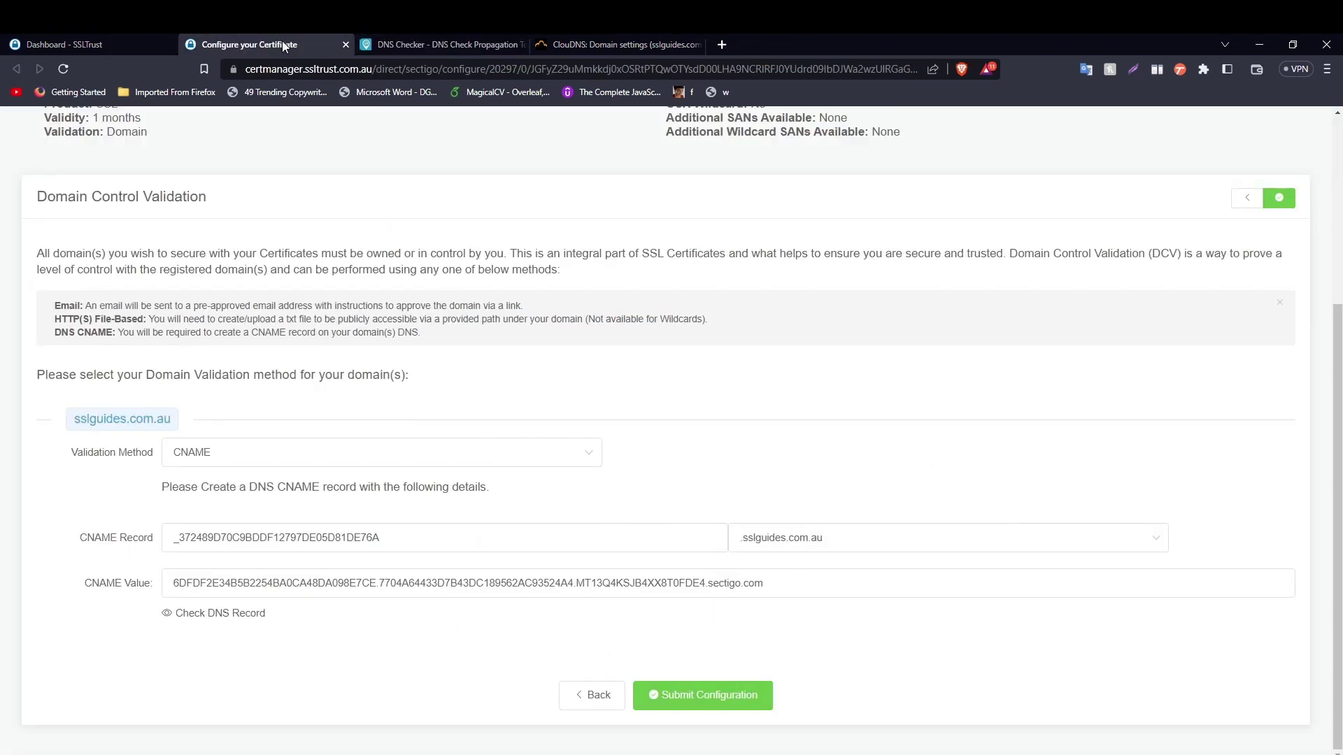
scroll(421, 375, up, 3)
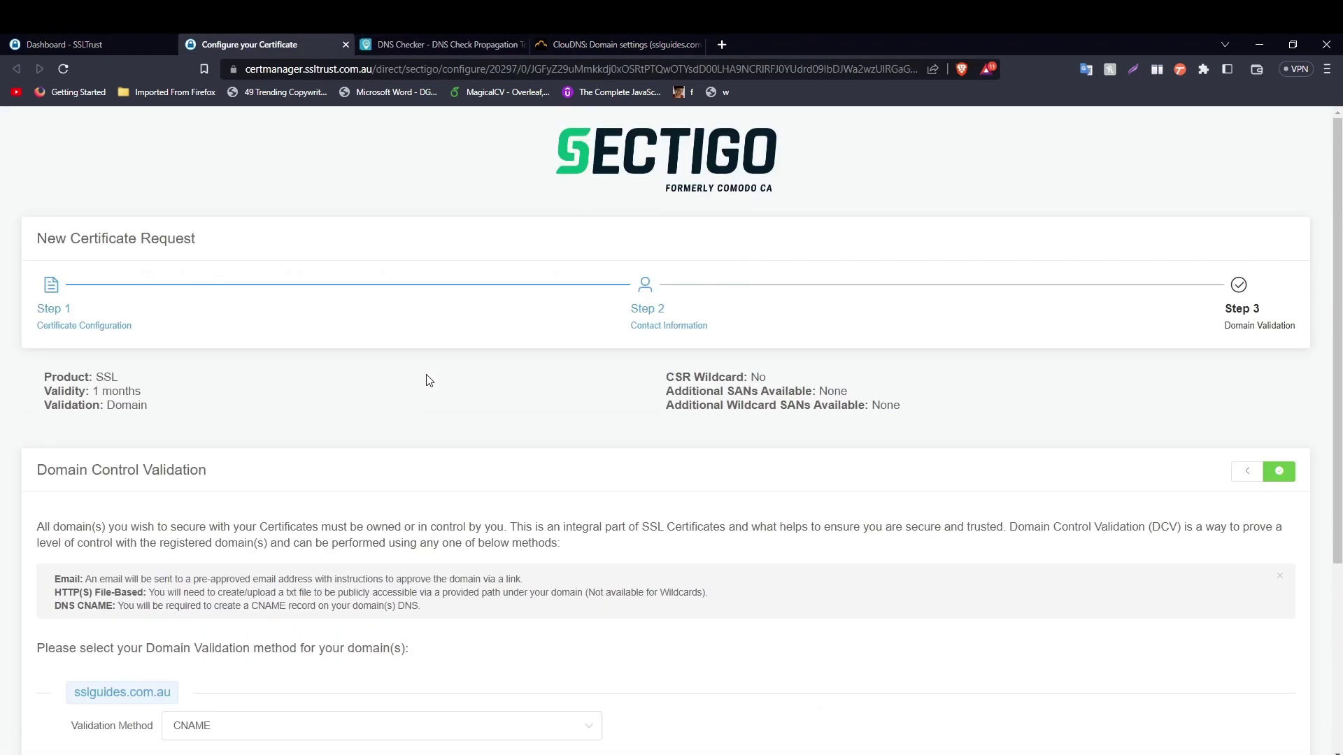
scroll(429, 381, down, 3)
click(691, 696)
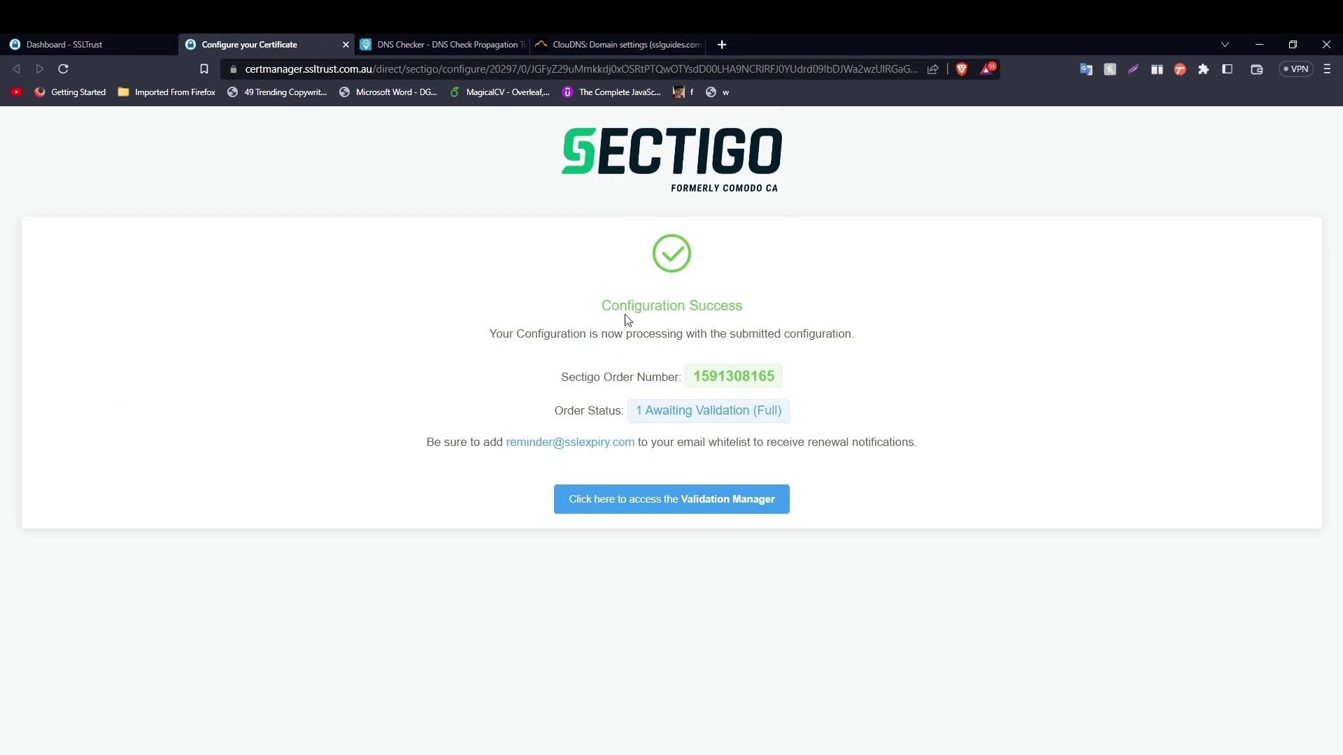
drag(689, 378, 813, 381)
click(817, 383)
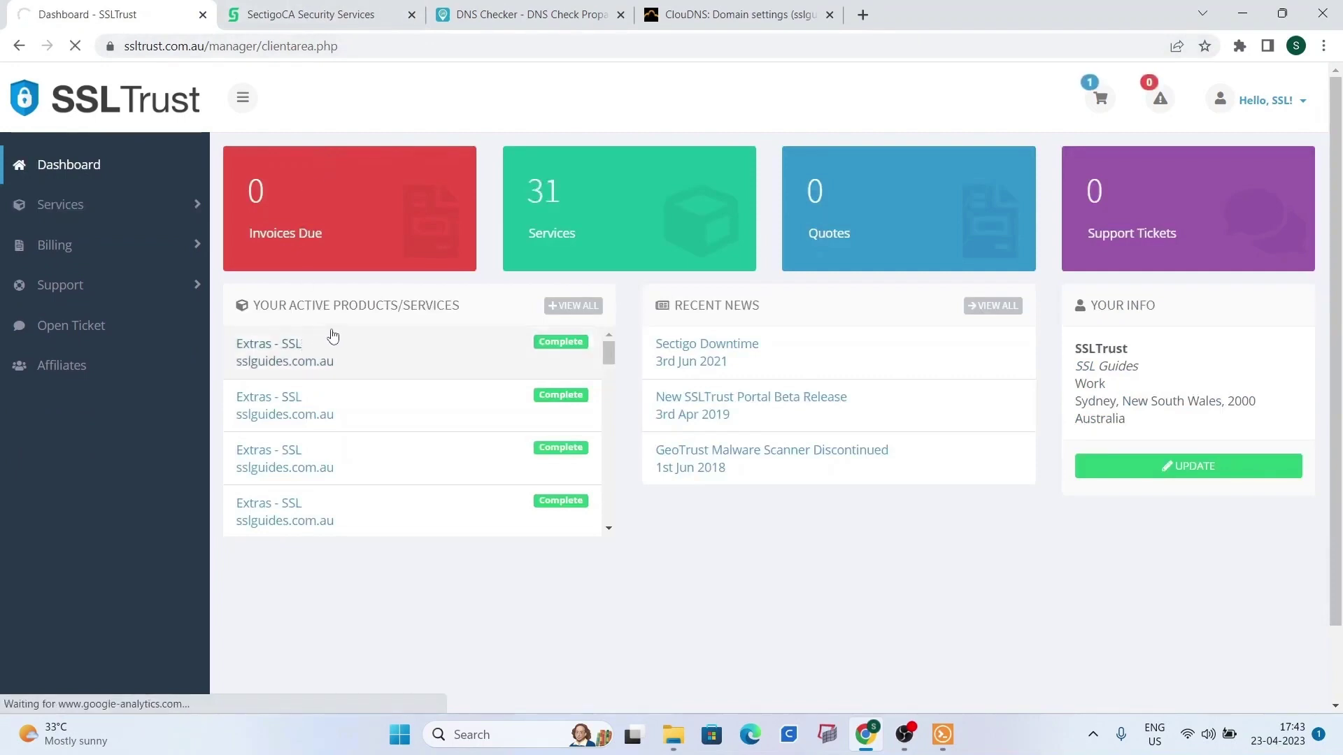
Step: Close extra tabs and reach the sslguides.com.au certificate's Sectigo collection page from the dashboard
click(332, 336)
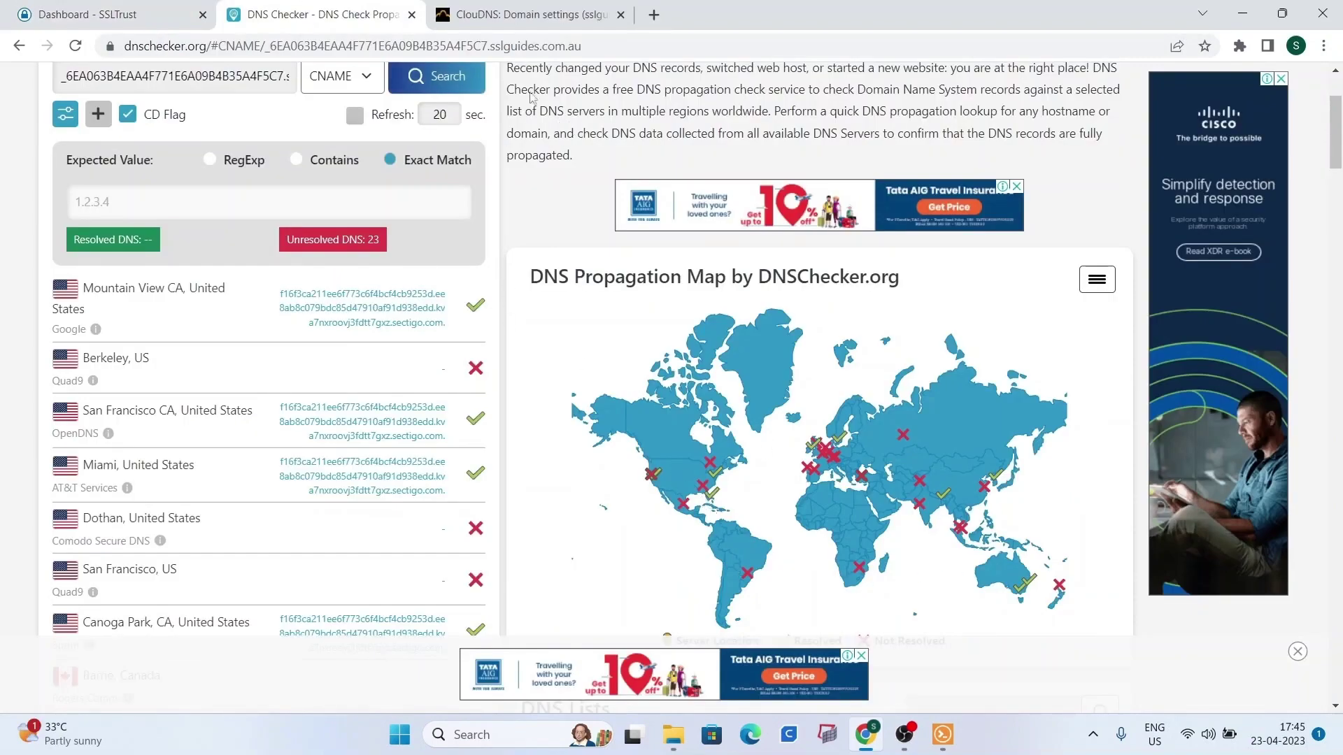
click(413, 14)
click(147, 14)
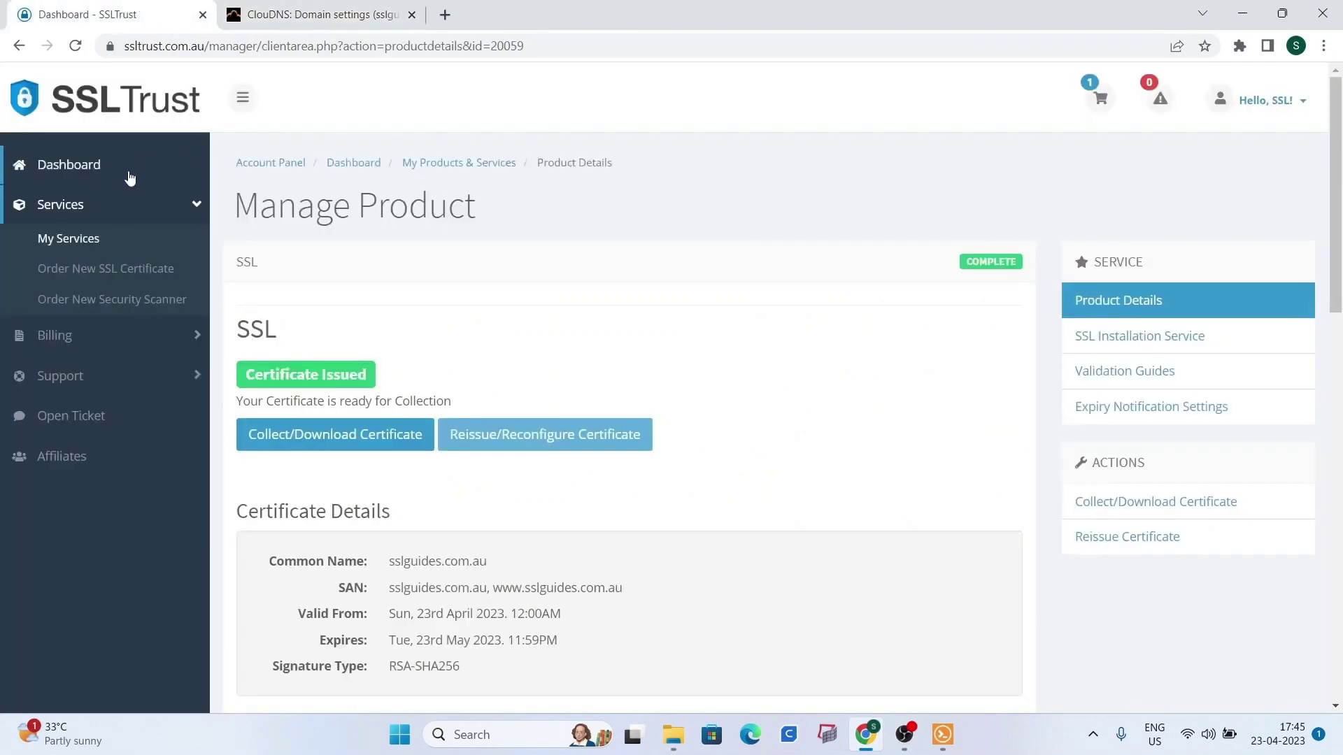
click(55, 168)
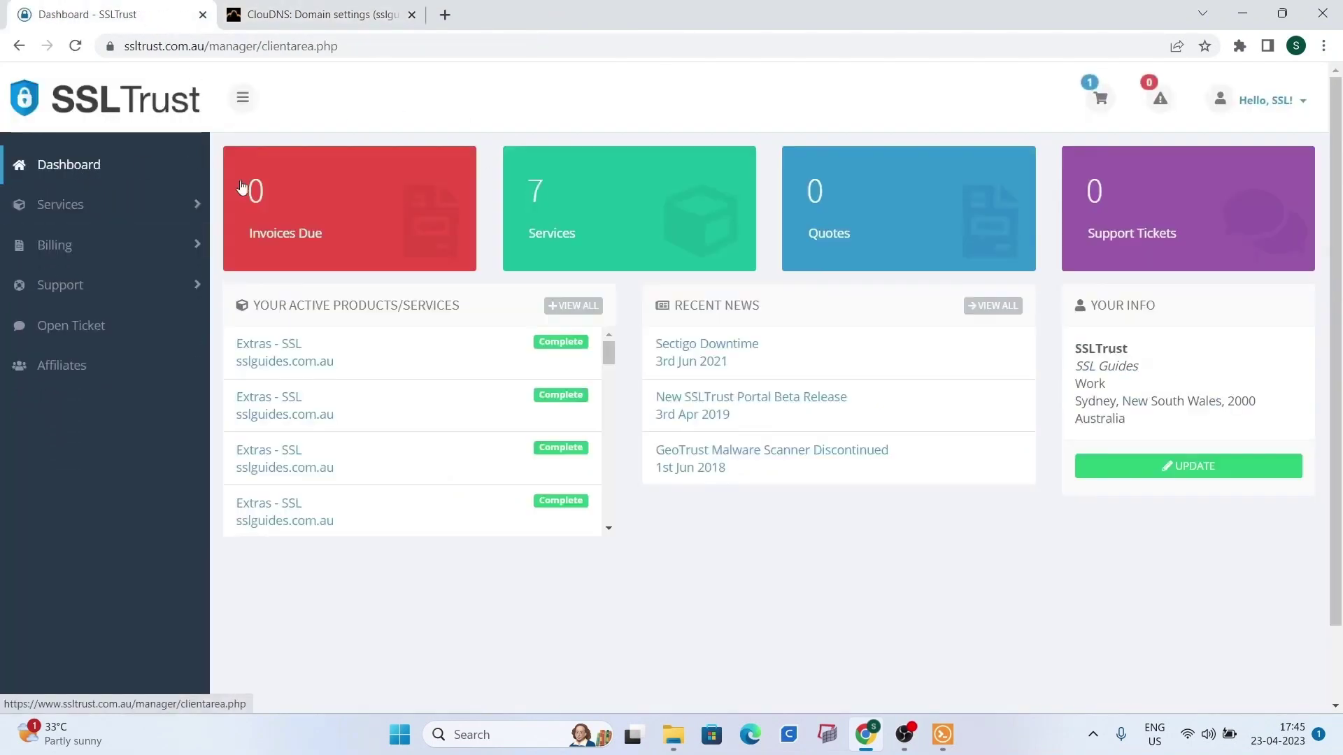
click(386, 353)
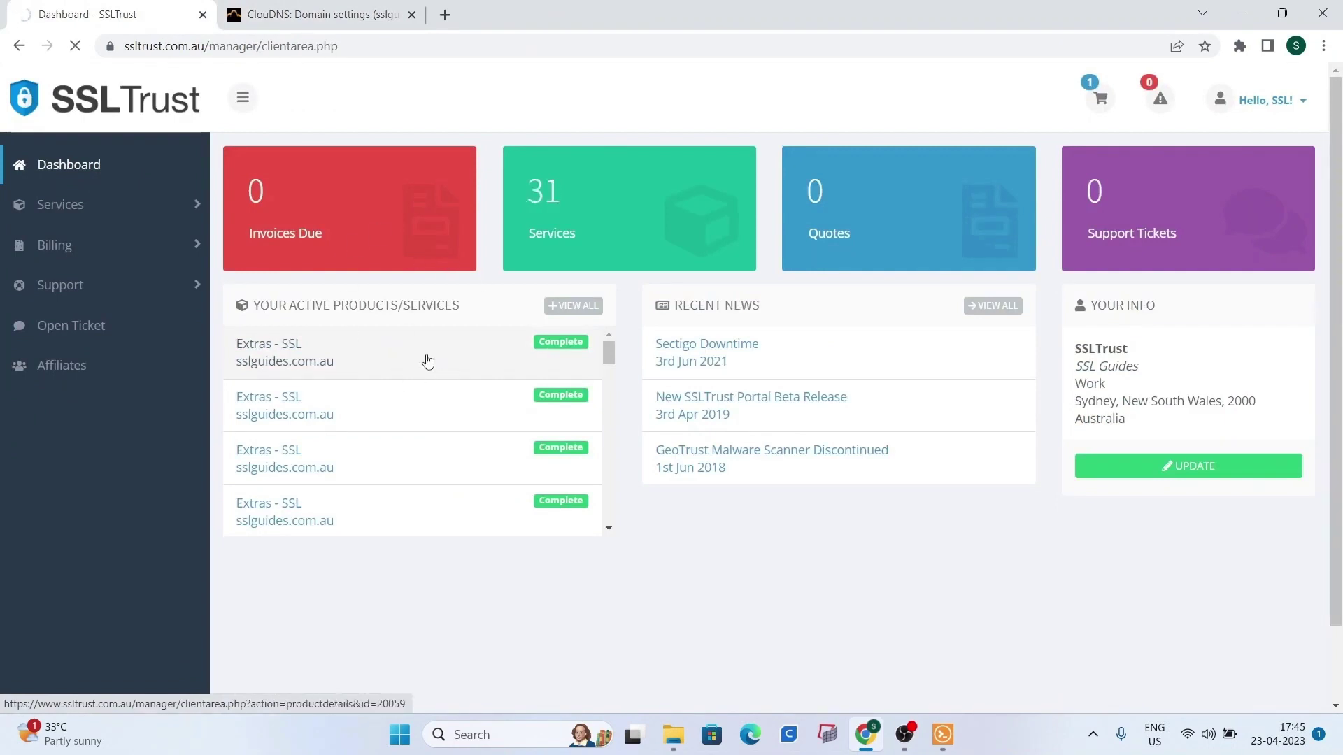
click(412, 15)
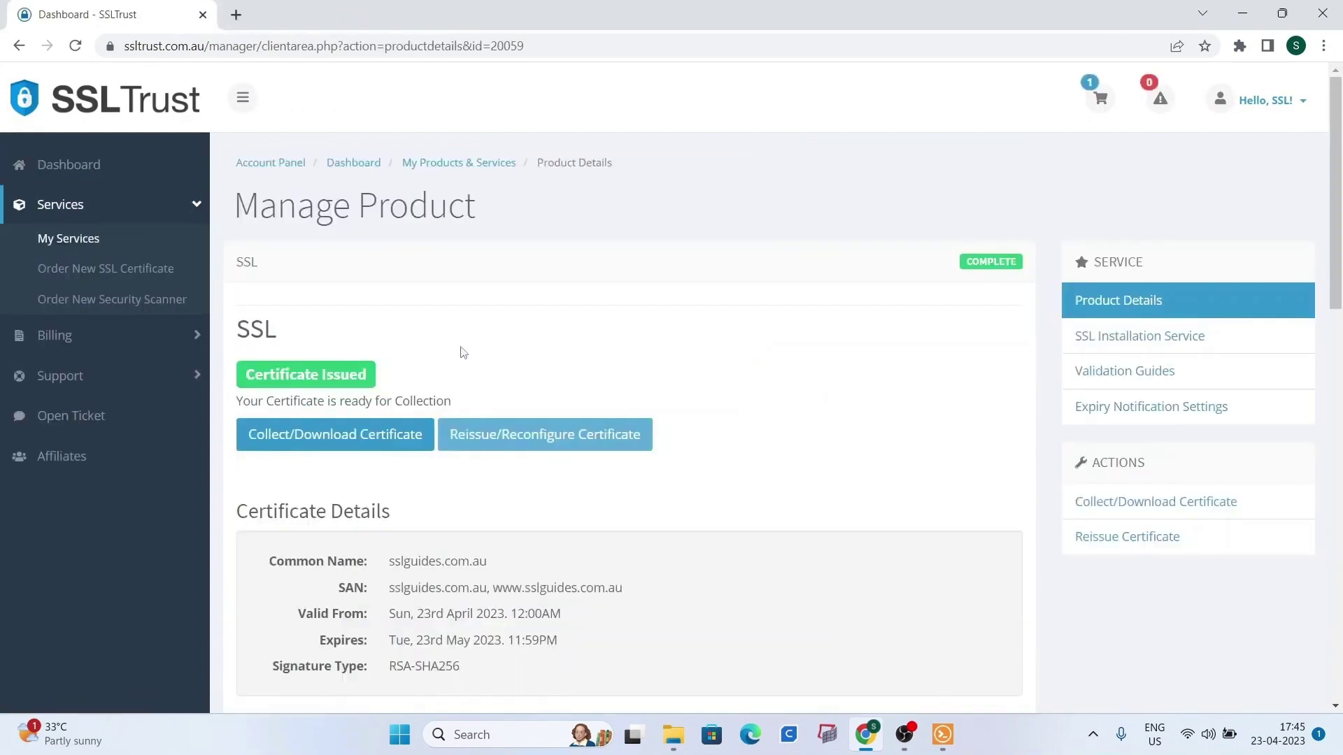
scroll(465, 351, down, 1)
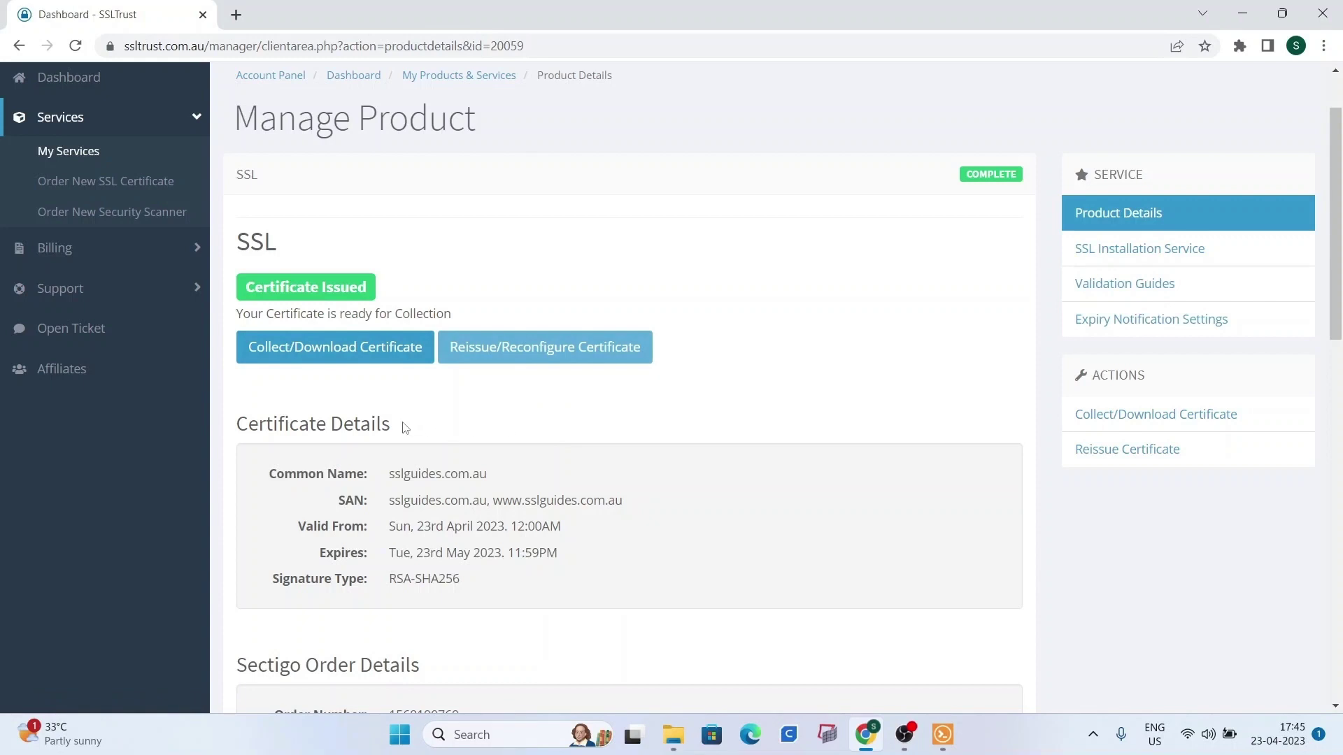
click(352, 349)
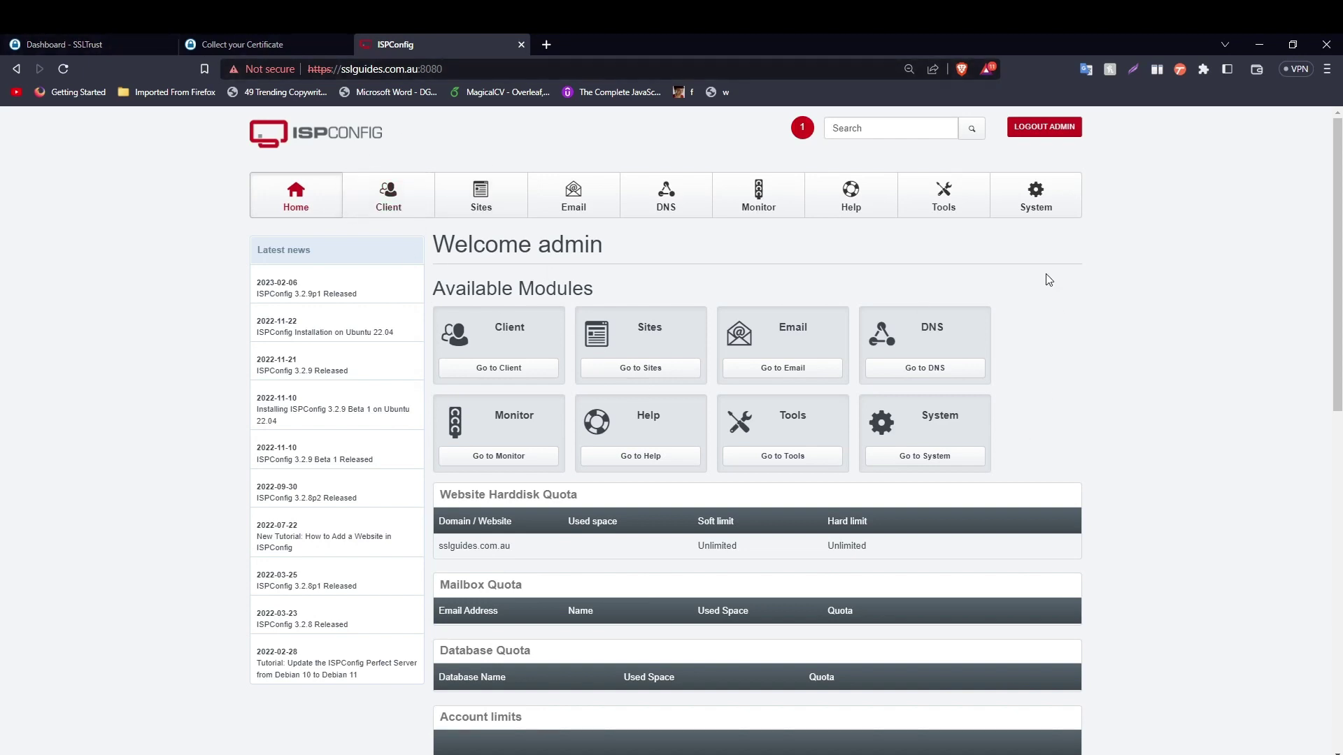
Step: Fill sslguides.com.au's SSL tab with NSW, Sydney, organisation SSLTrust and unit IT
click(481, 202)
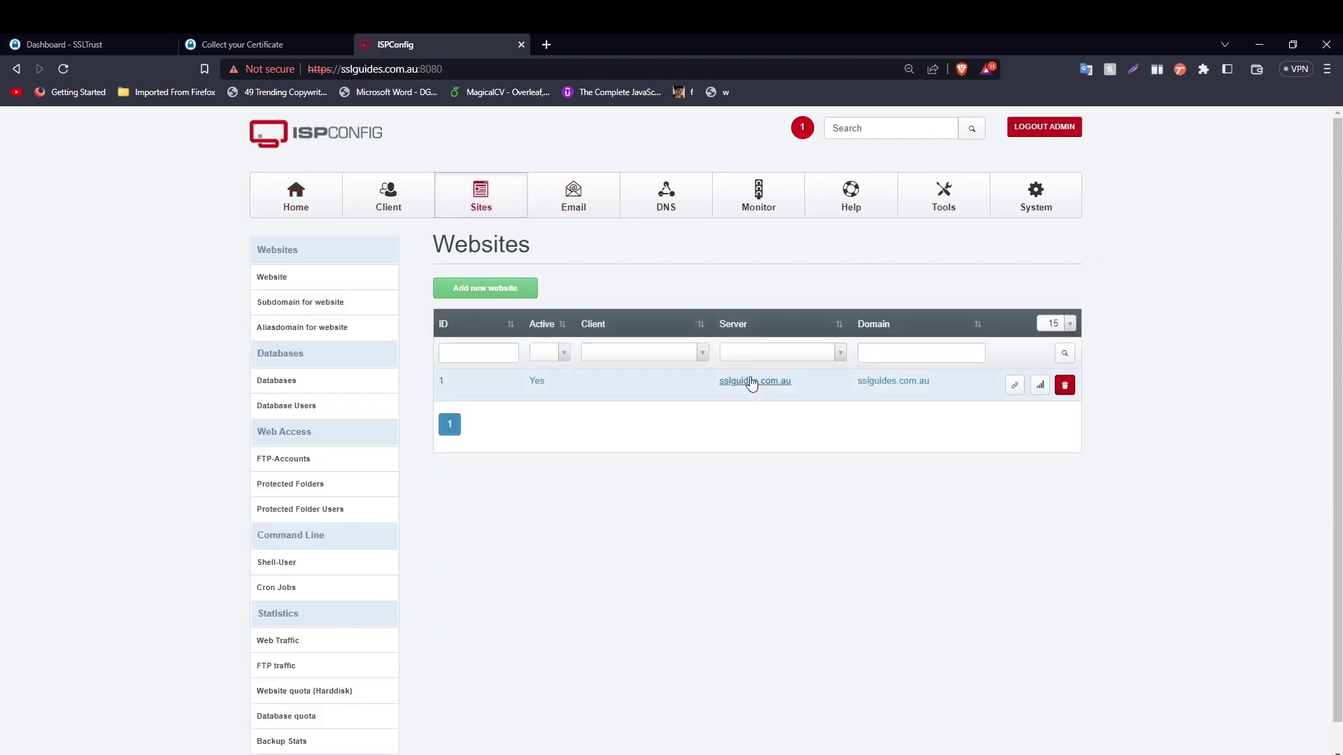
click(753, 384)
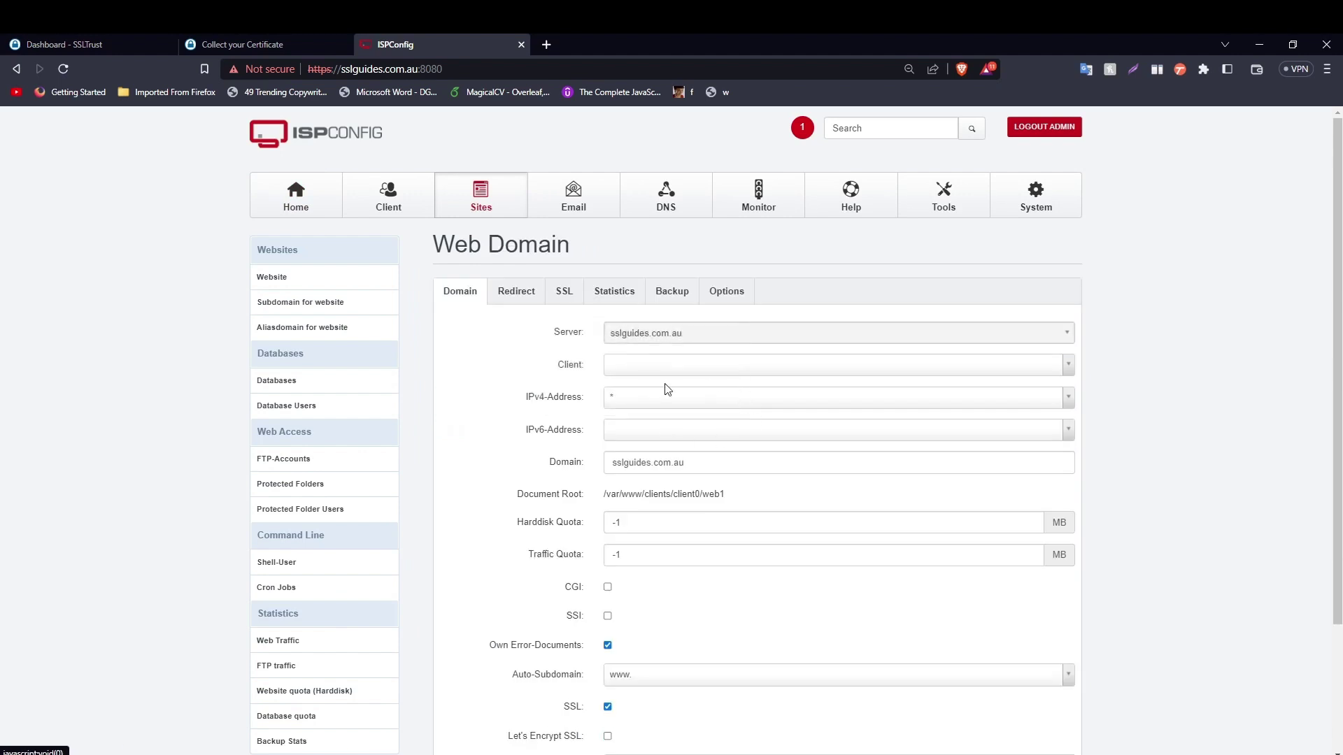
click(564, 294)
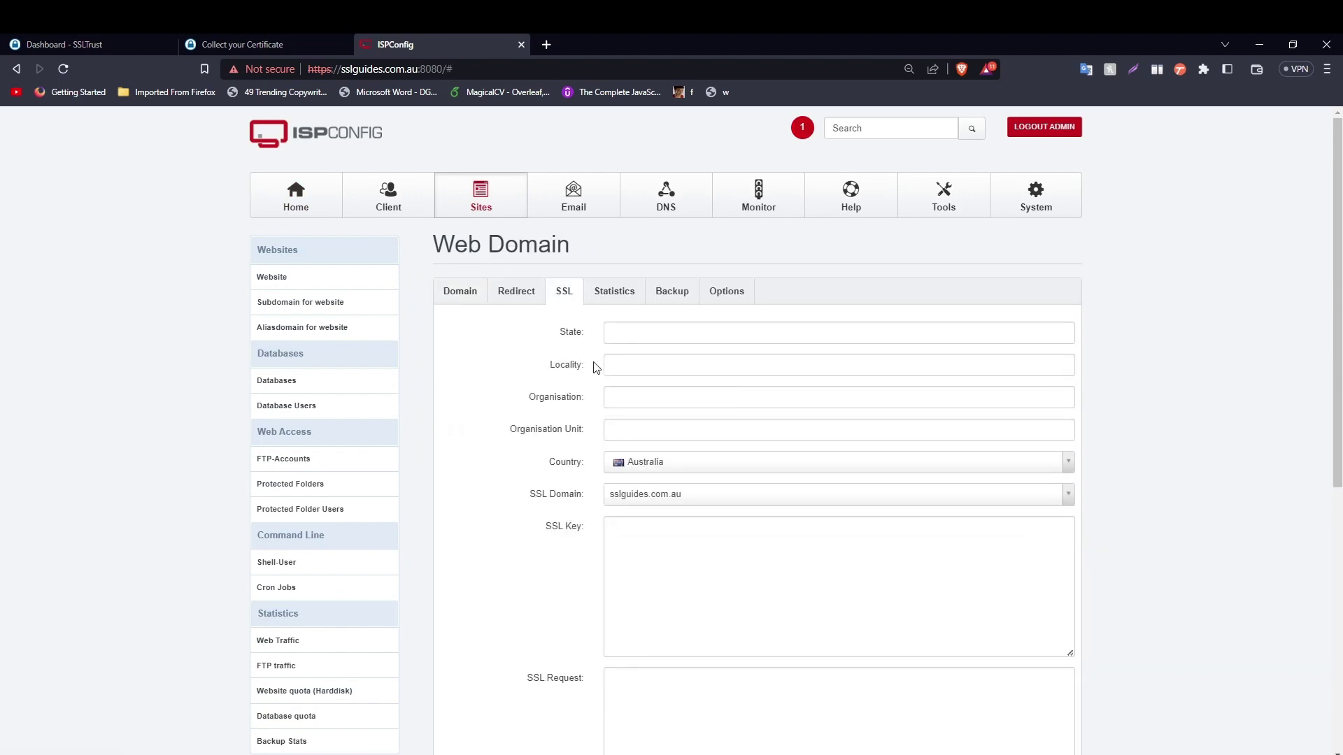
click(647, 334)
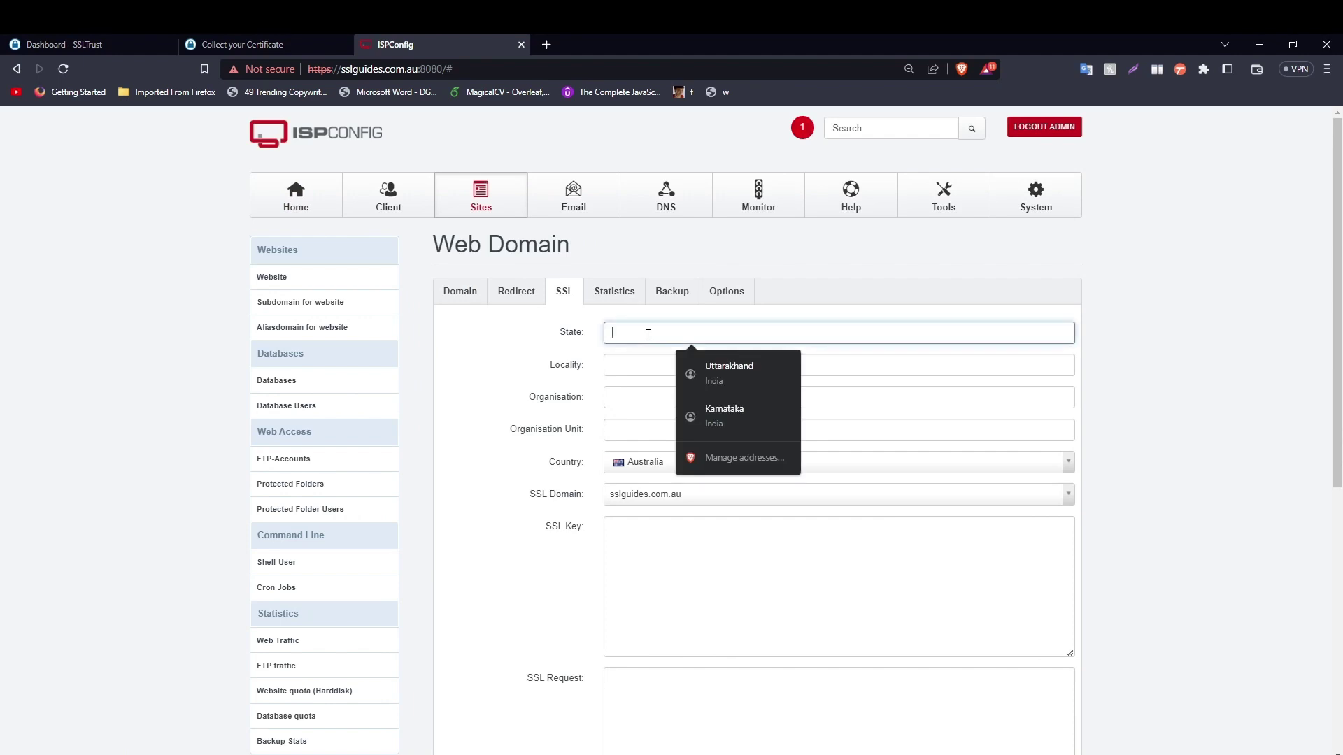
text(NSW)
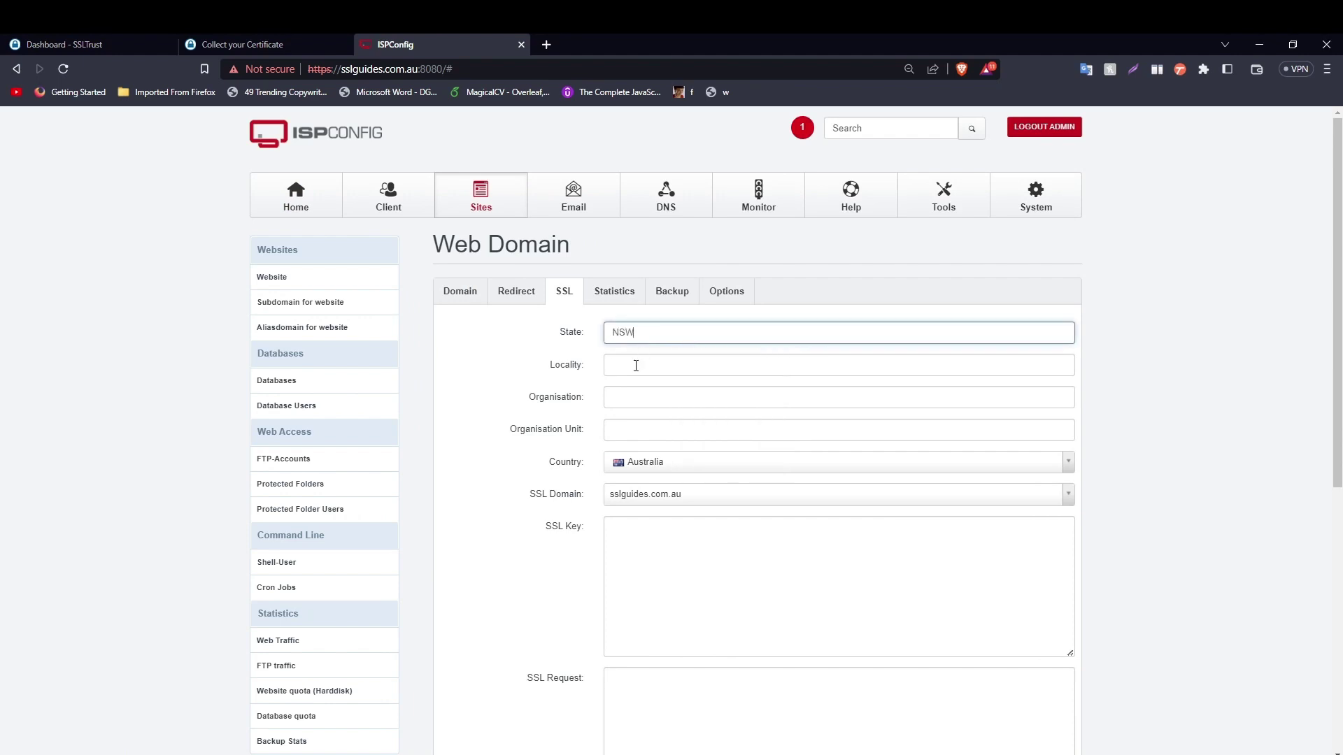
click(636, 365)
text(Sydney)
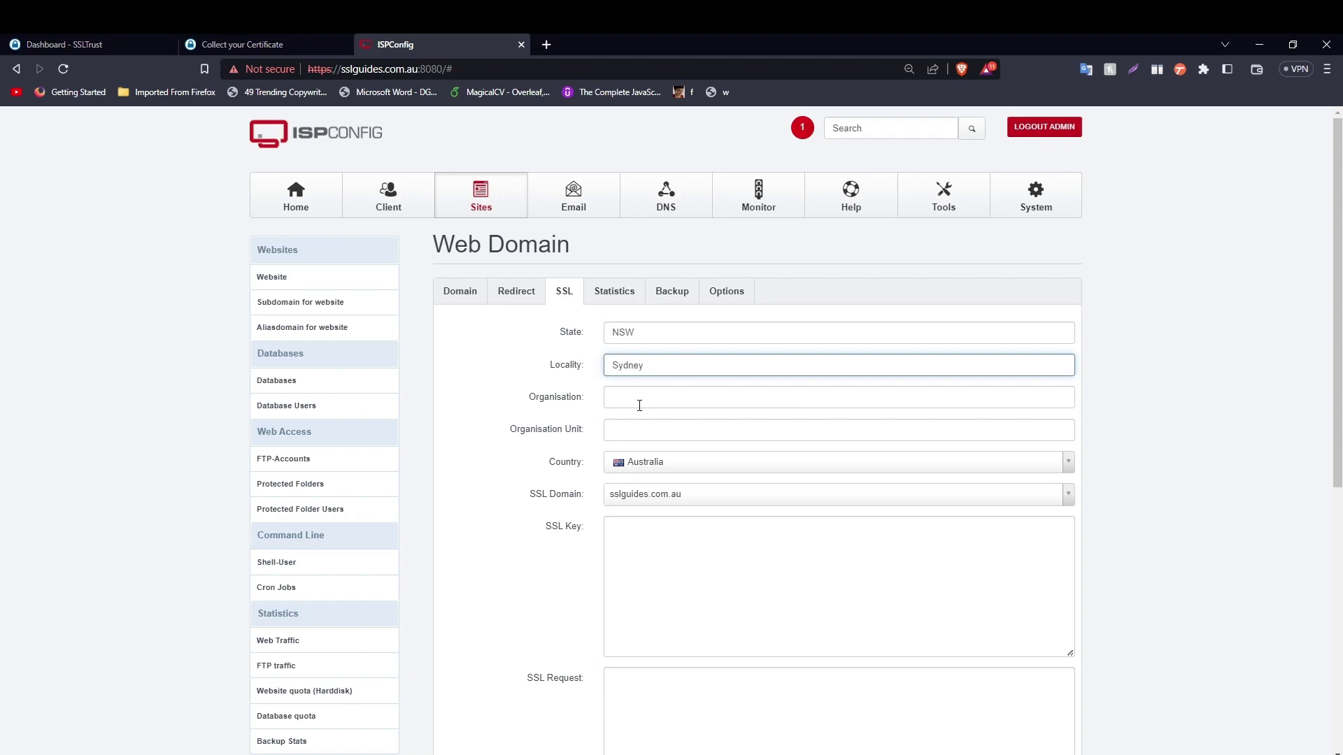
click(640, 399)
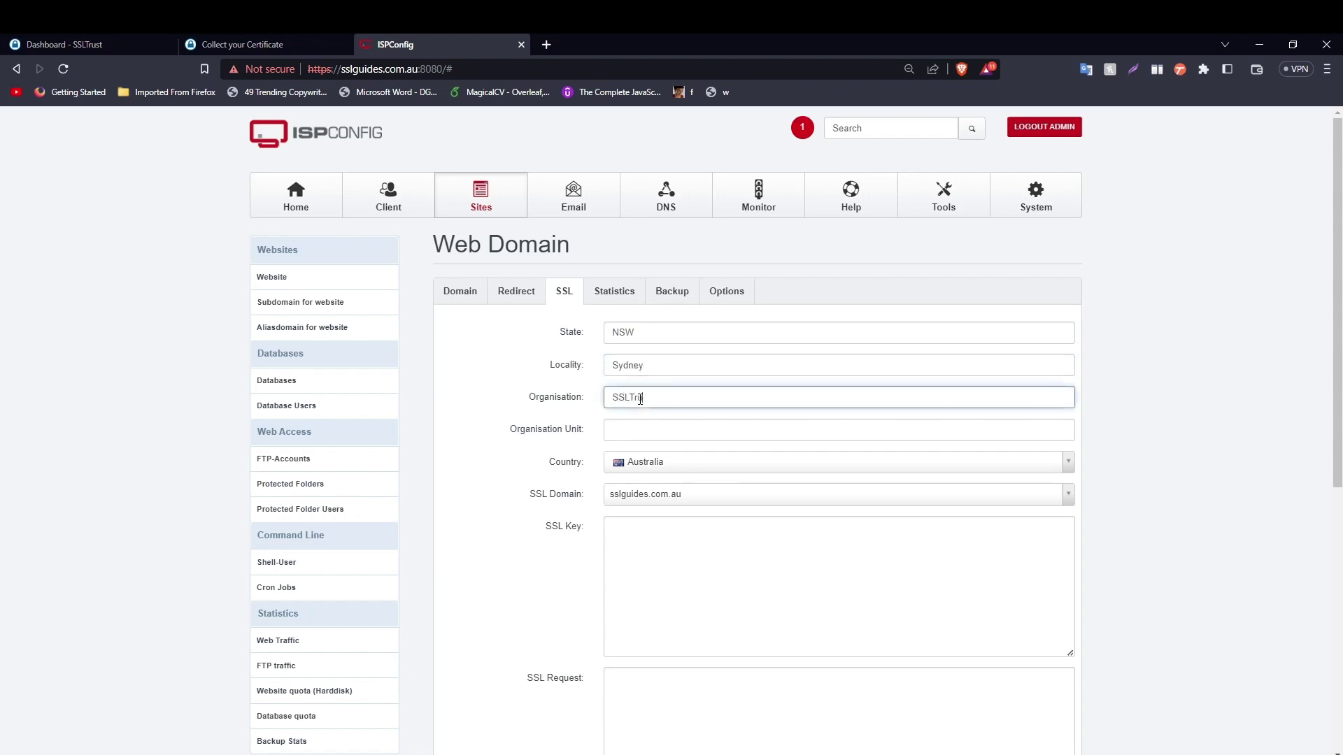
click(641, 431)
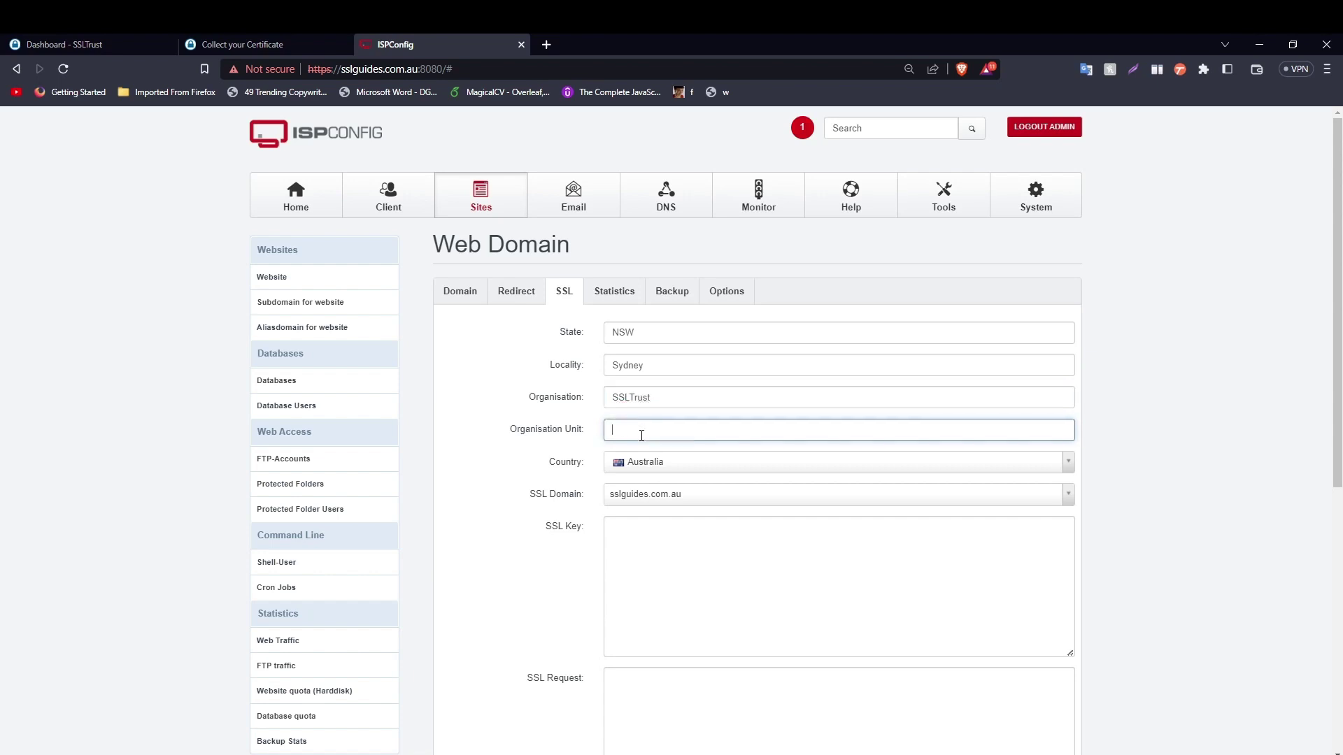
scroll(641, 435, down, 2)
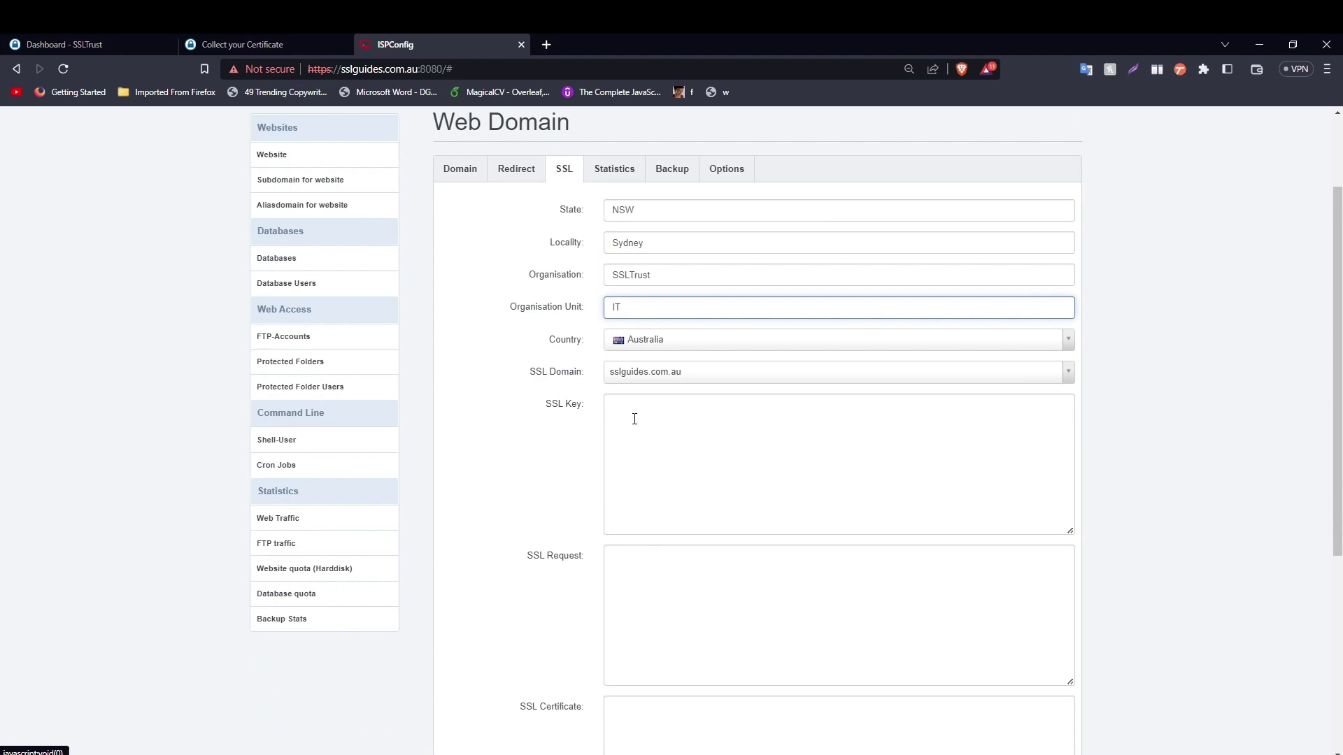
scroll(647, 417, down, 2)
scroll(656, 522, down, 3)
scroll(656, 521, up, 3)
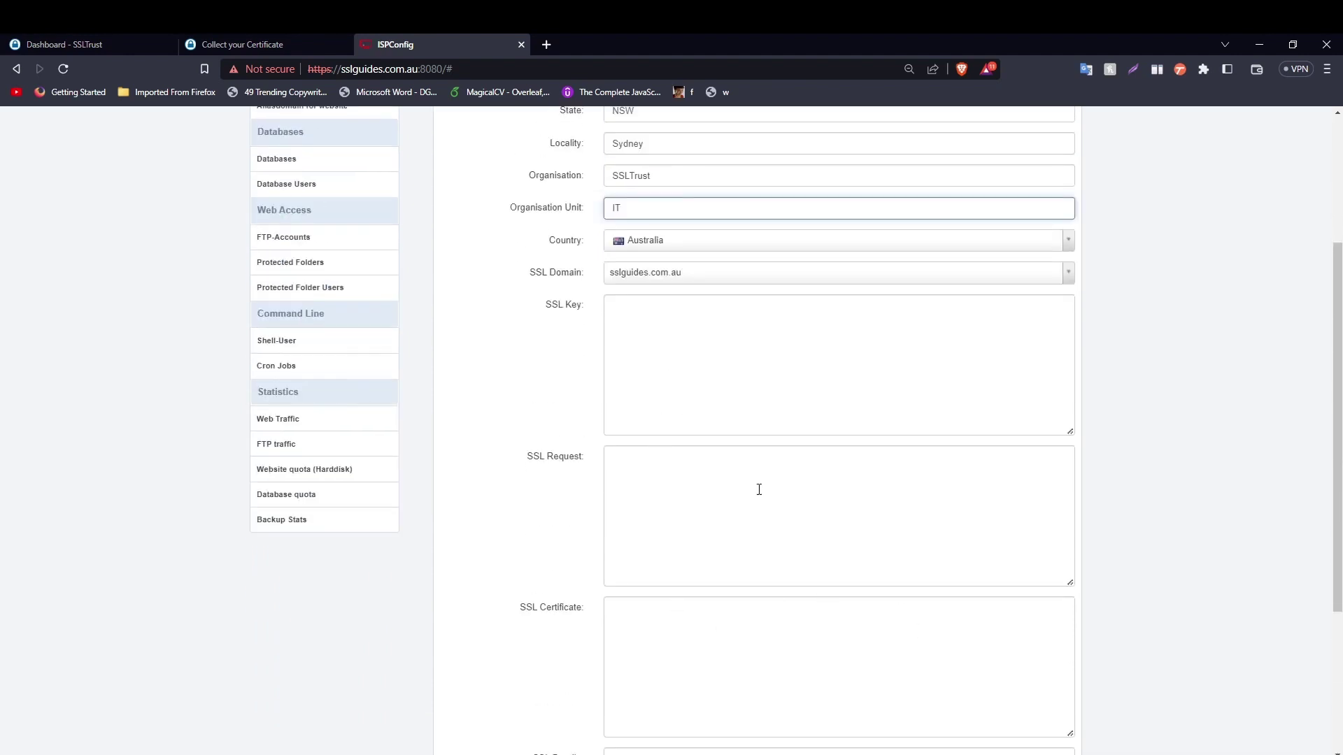
scroll(672, 371, down, 2)
scroll(660, 365, down, 2)
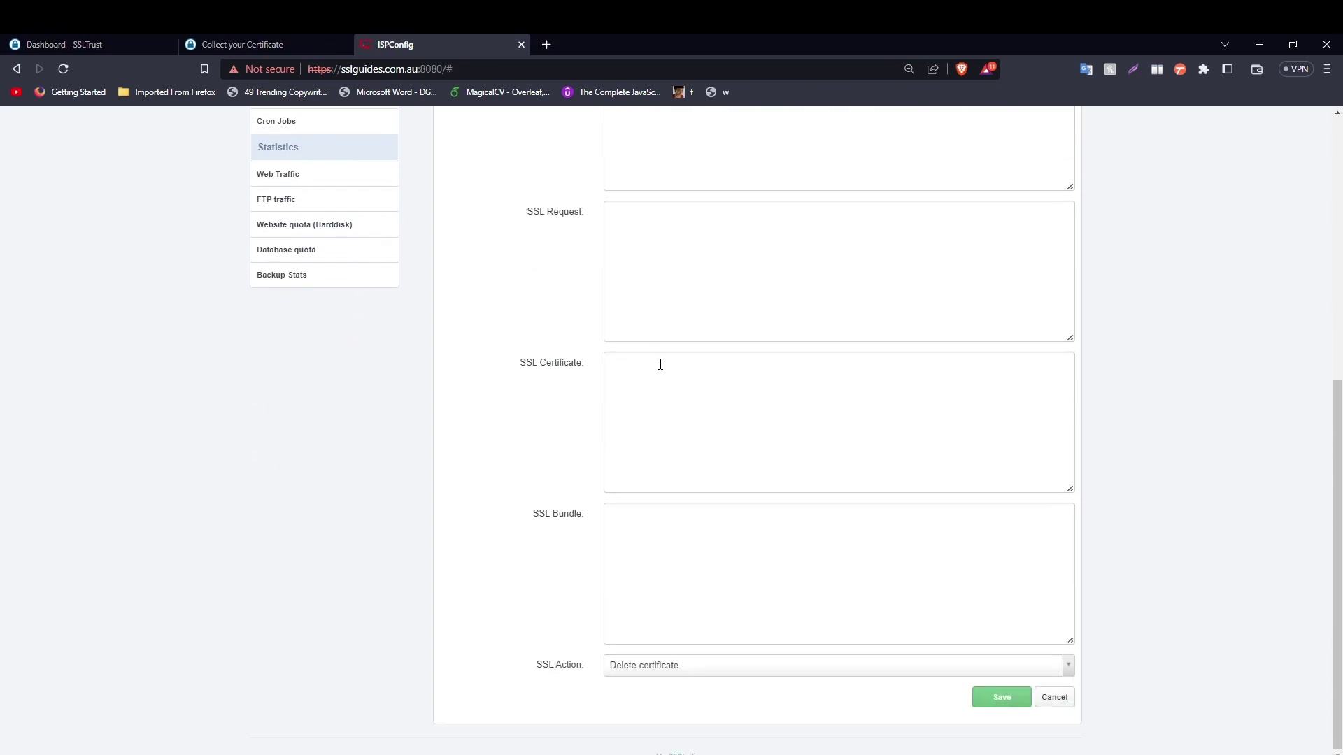
scroll(650, 316, up, 1)
Step: Check the request, certificate and bundle boxes and set SSL Action to Save certificate
click(671, 373)
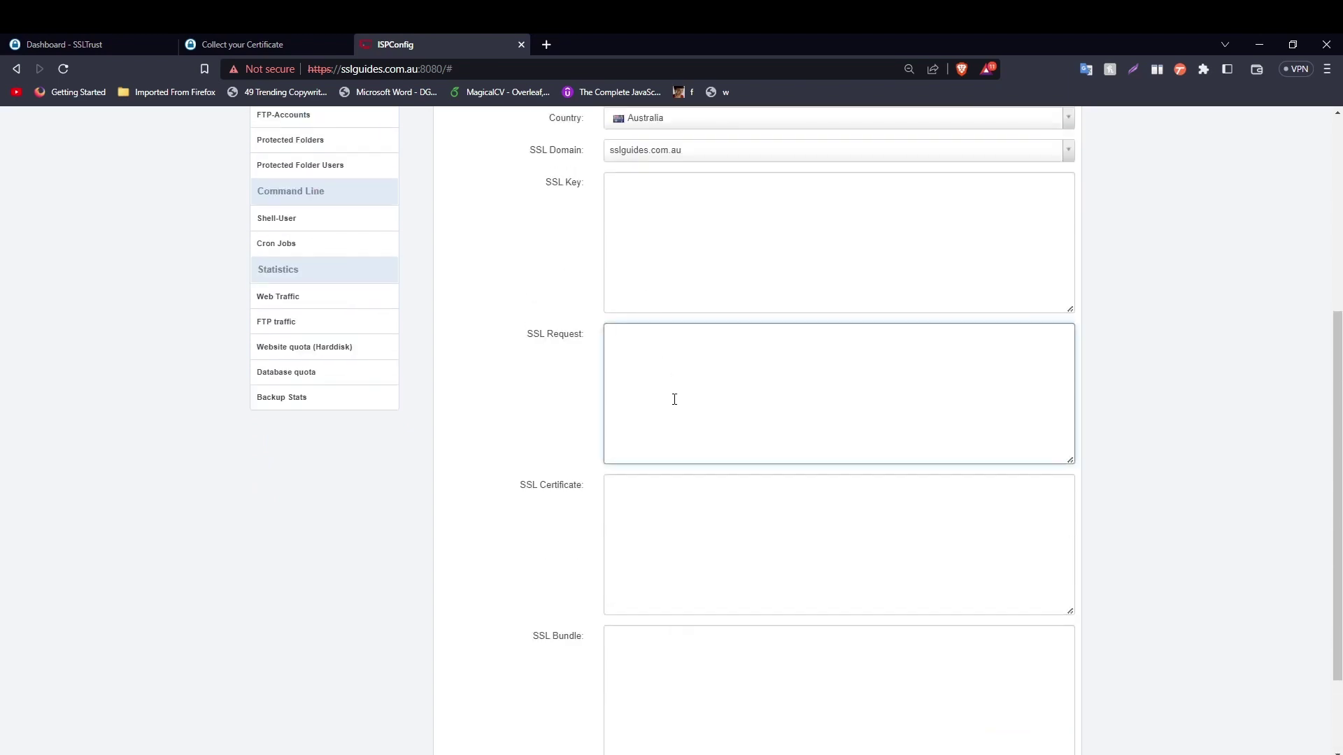
scroll(665, 385, down, 1)
click(665, 386)
click(675, 530)
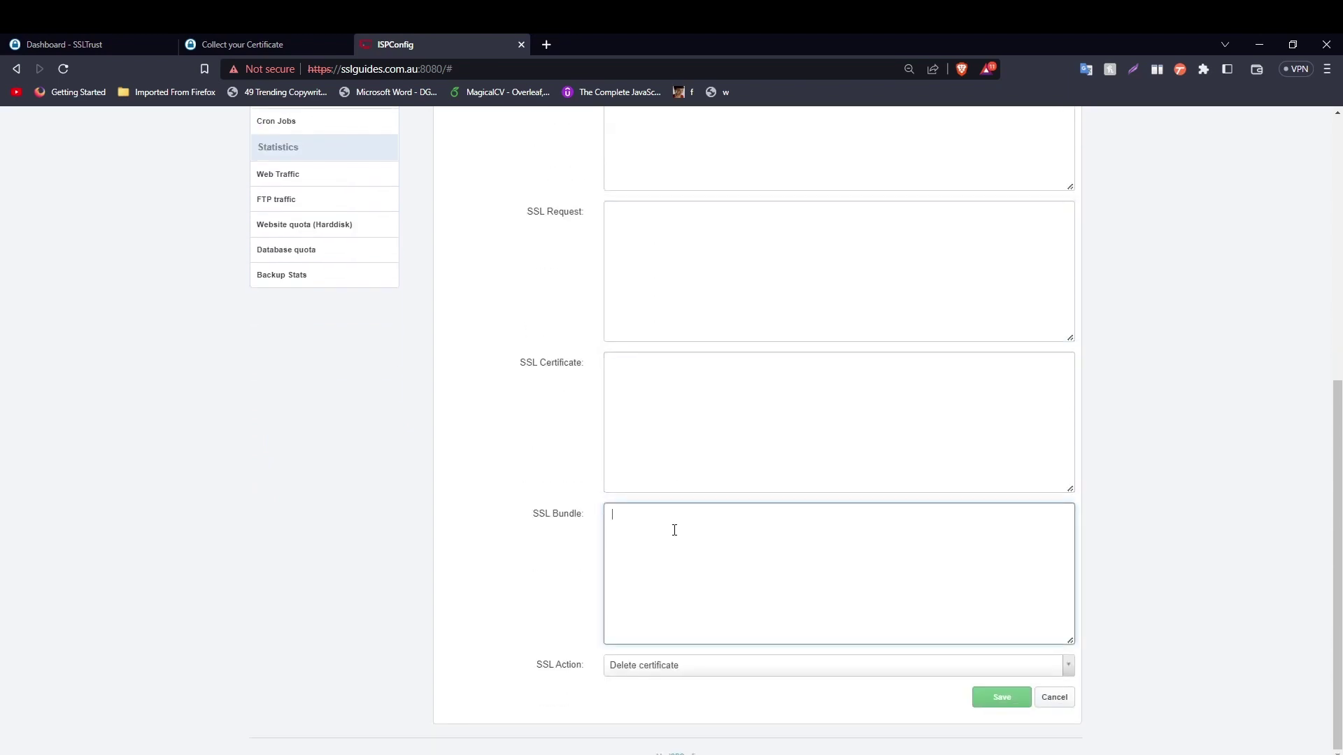
scroll(678, 532, up, 1)
scroll(672, 545, down, 1)
click(630, 669)
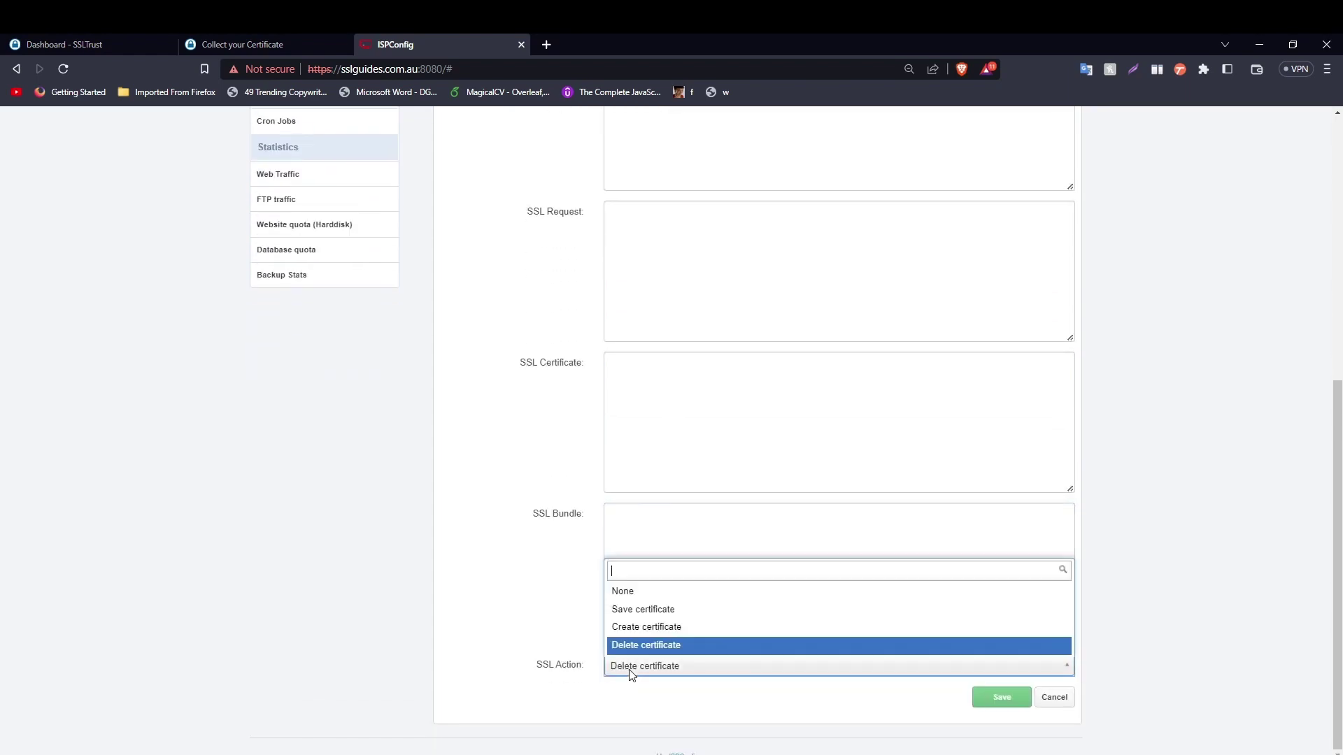
click(642, 610)
scroll(641, 609, up, 3)
scroll(650, 504, down, 1)
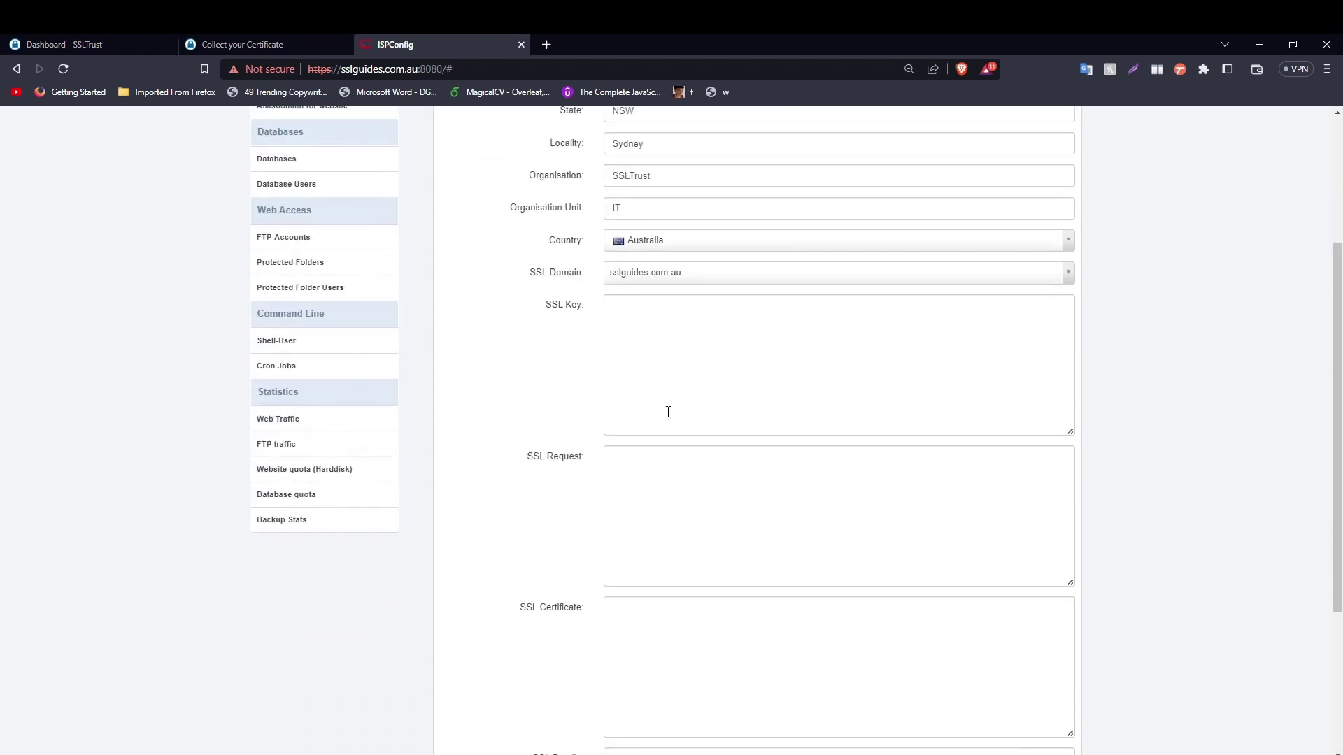
click(683, 360)
scroll(633, 361, up, 1)
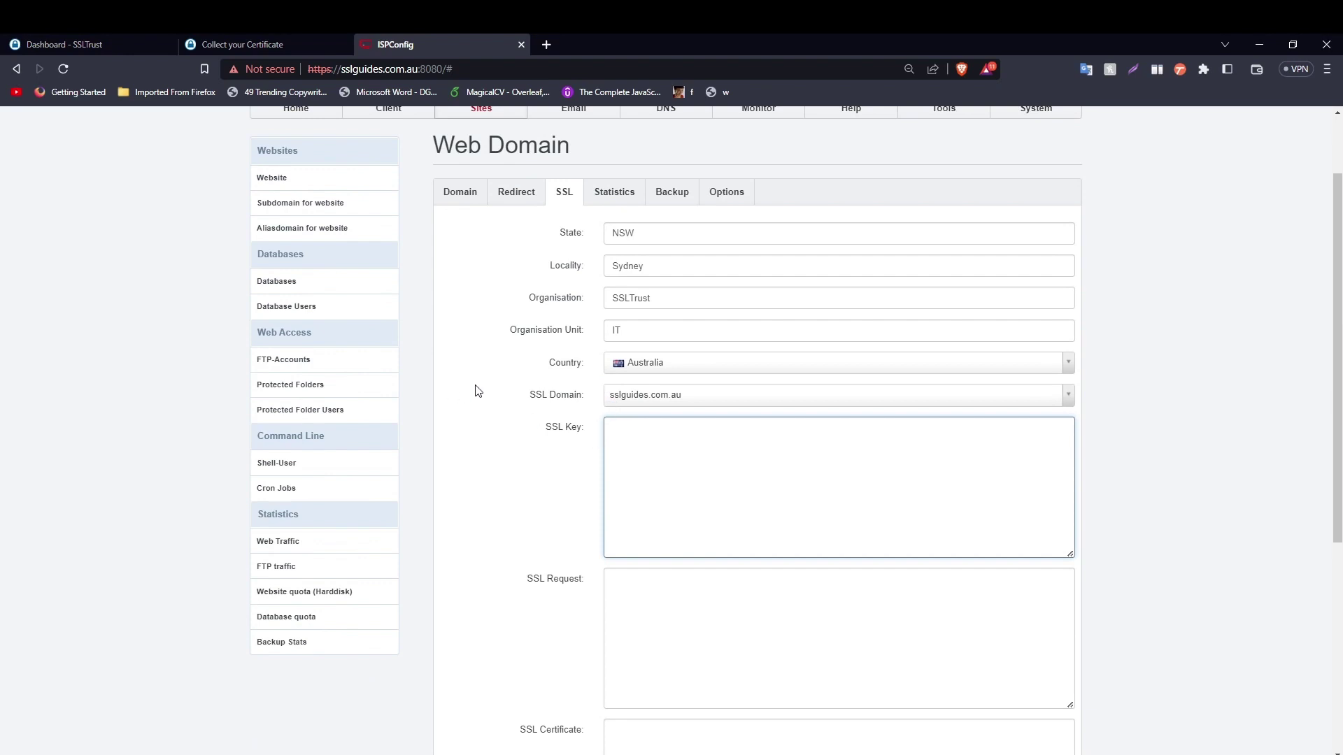
Step: Paste the private key from pk.txt into the SSL Key box
key(alt+Tab)
key(ctrl+a)
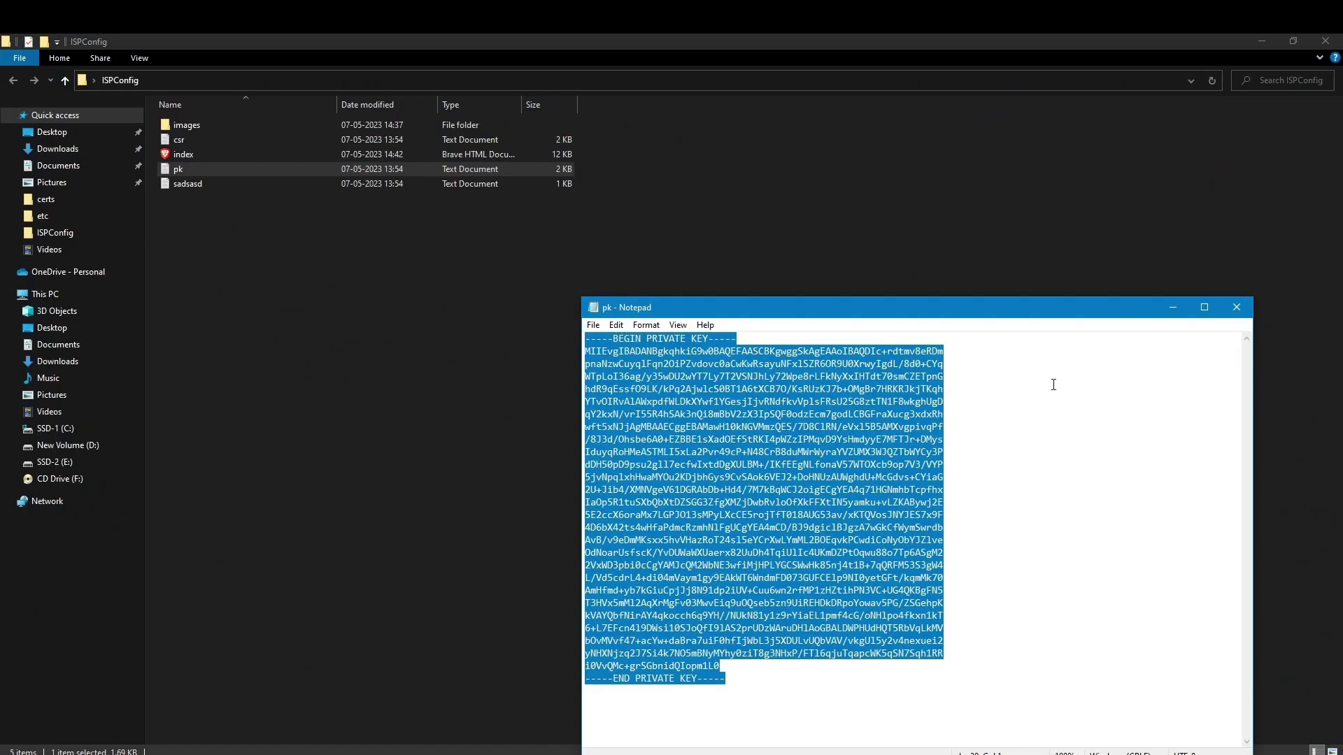
click(1173, 307)
key(alt+Tab)
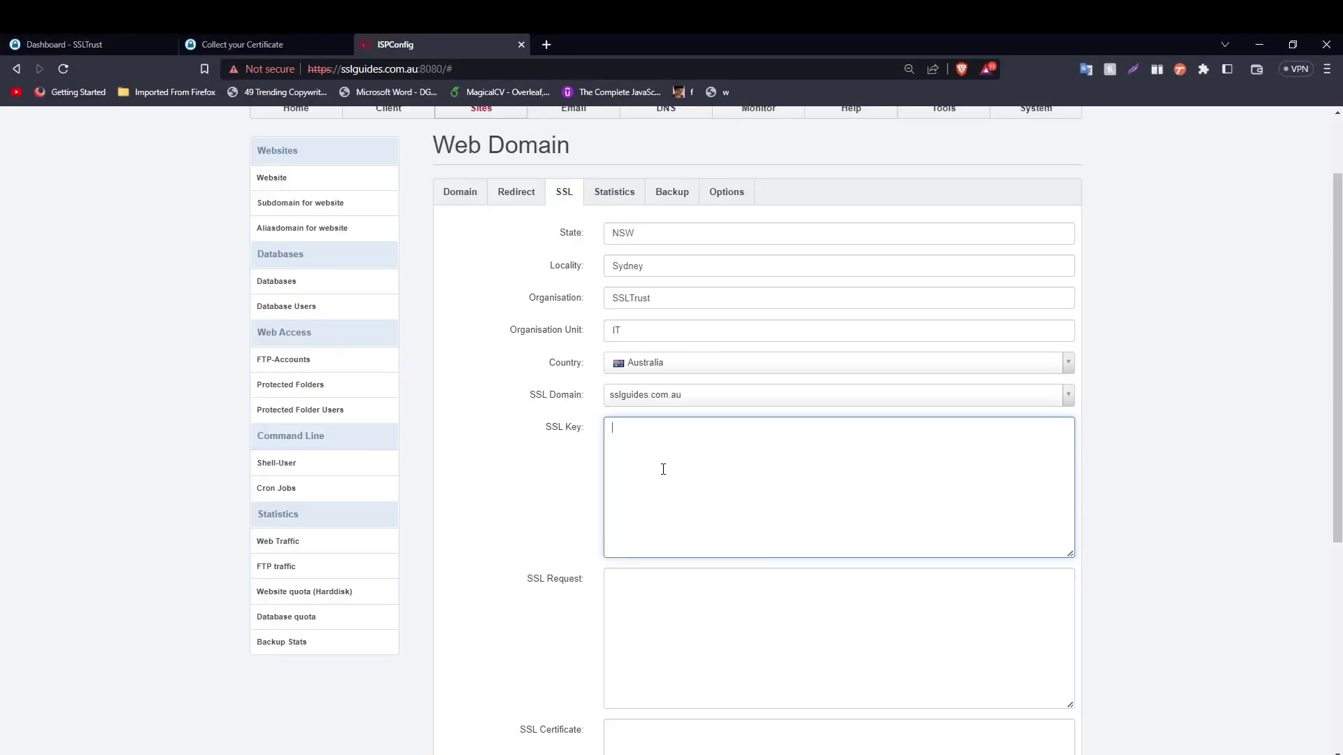
key(ctrl+v)
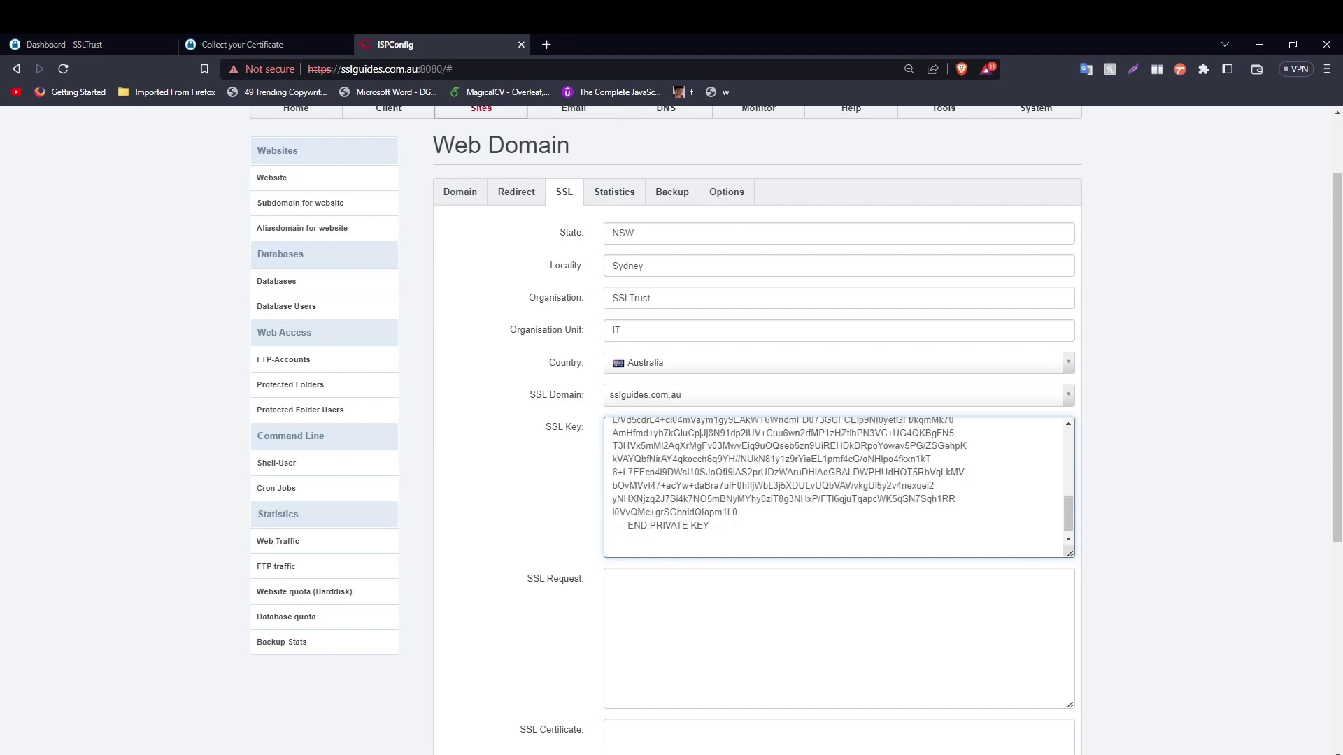
Step: Copy the certificate request from csr.txt for the SSL Request box
key(alt+Tab)
double_click(245, 140)
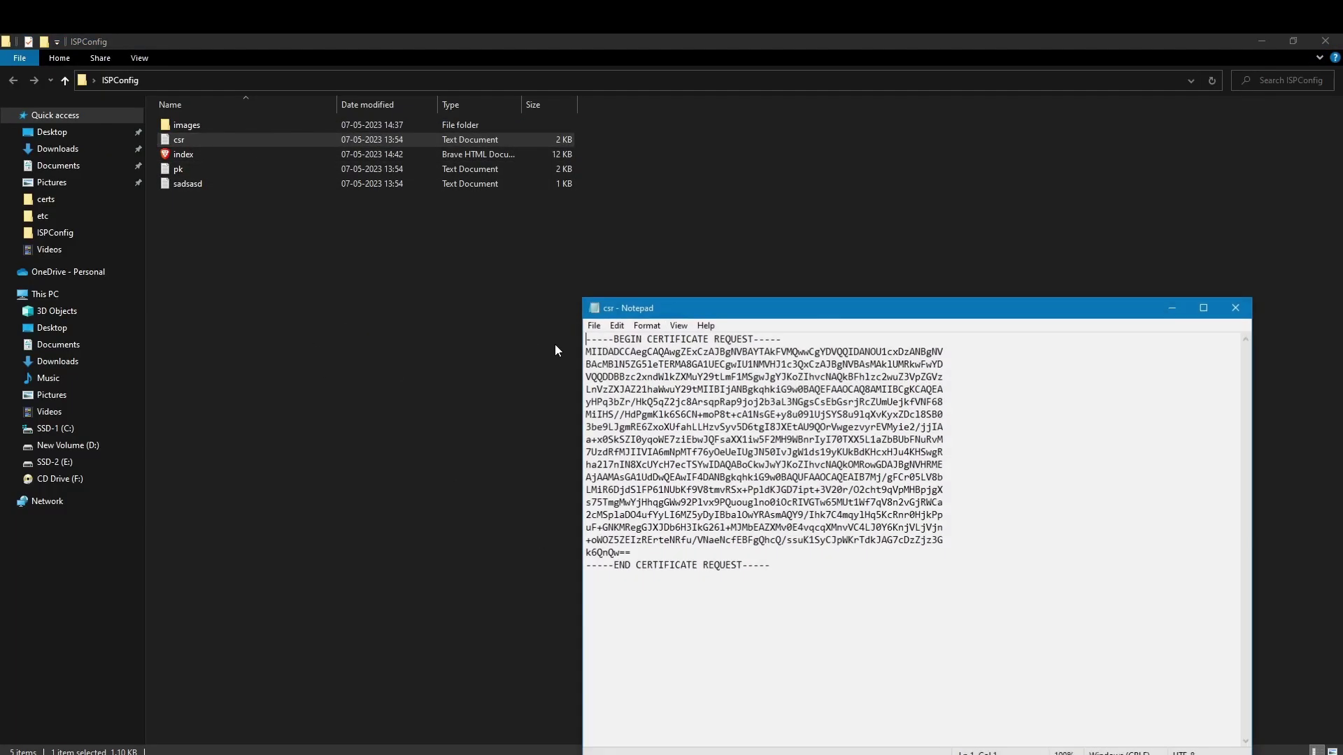
key(ctrl+a)
key(ctrl+c)
key(alt+Tab)
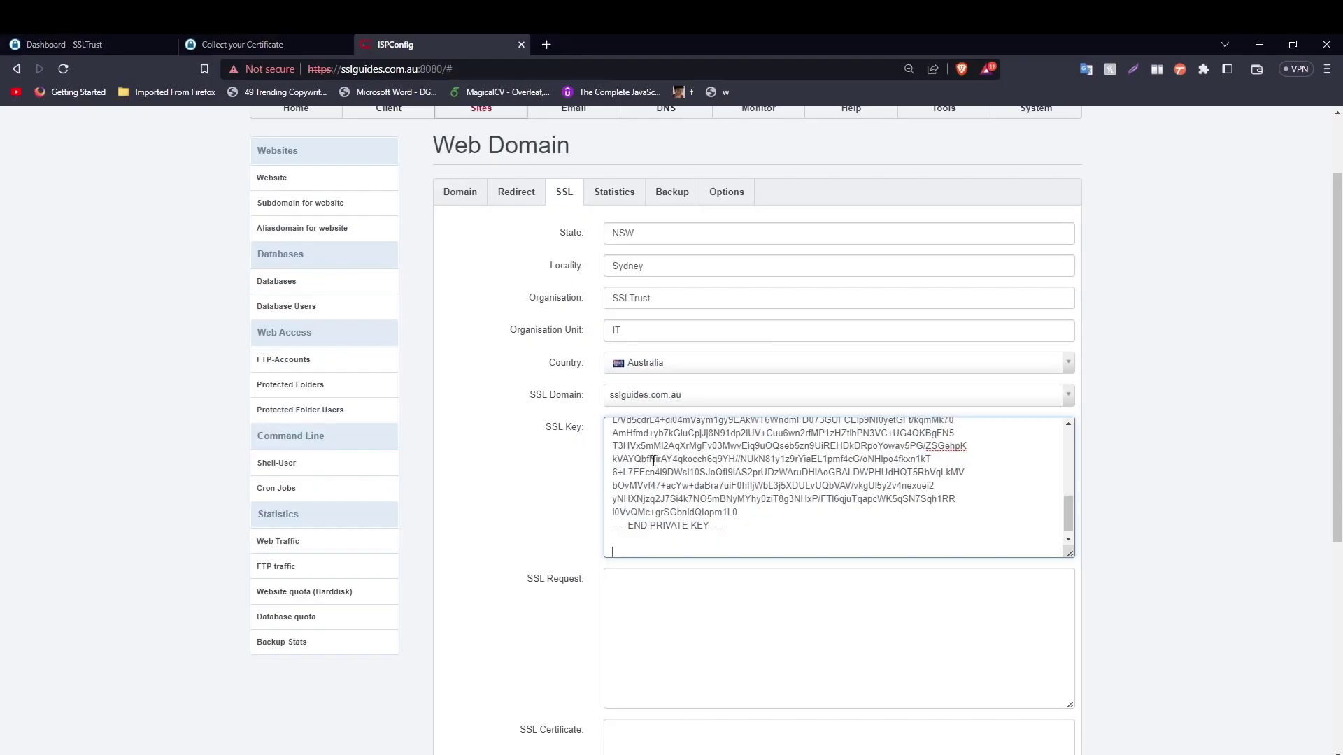
click(678, 606)
Step: Paste the CSR into SSL Request and the Sectigo domain certificate into SSL Certificate
key(ctrl+v)
click(264, 40)
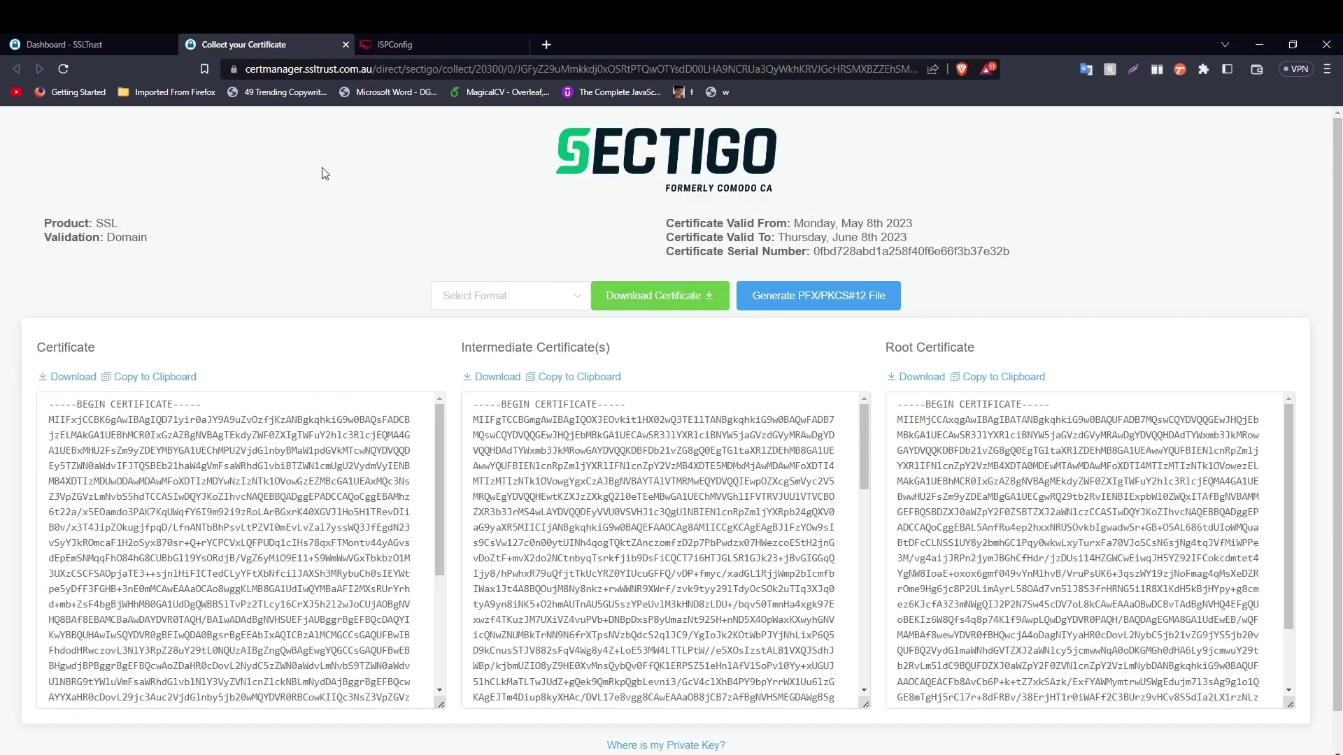
click(136, 377)
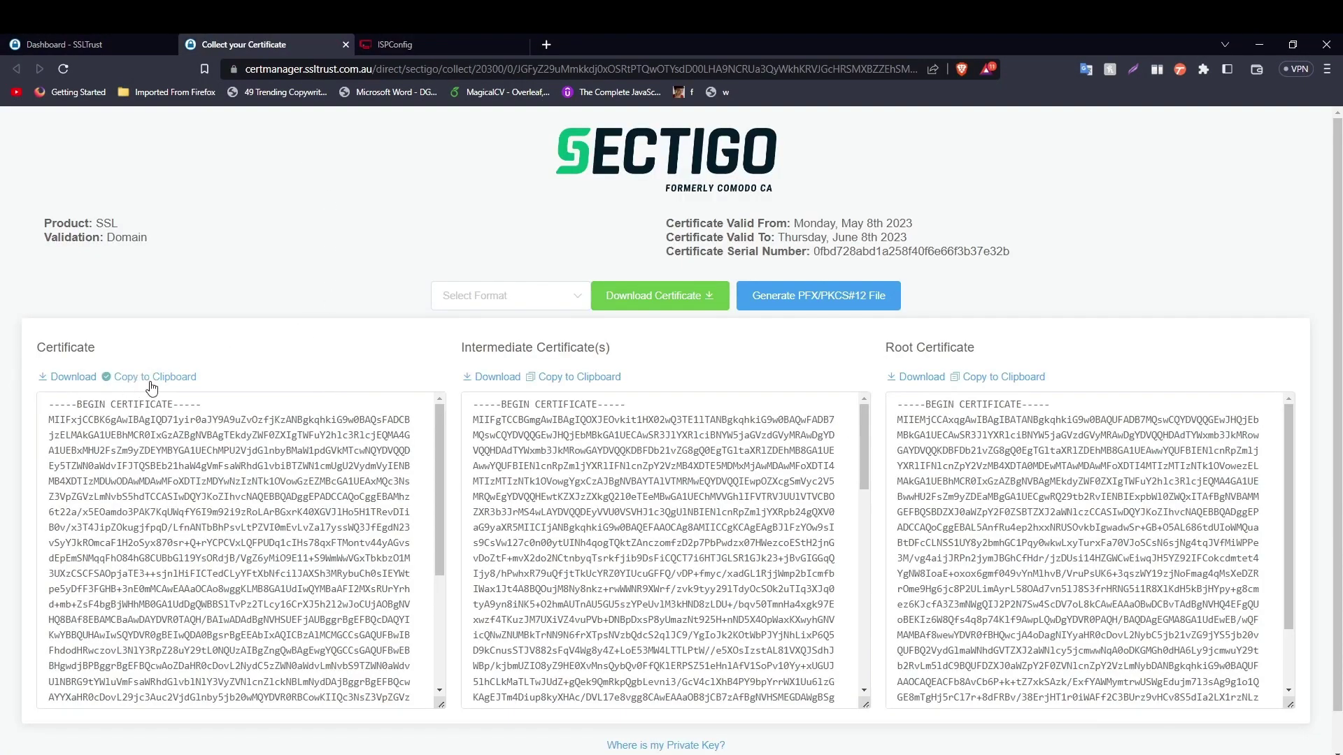
click(399, 44)
scroll(671, 440, down, 2)
click(651, 375)
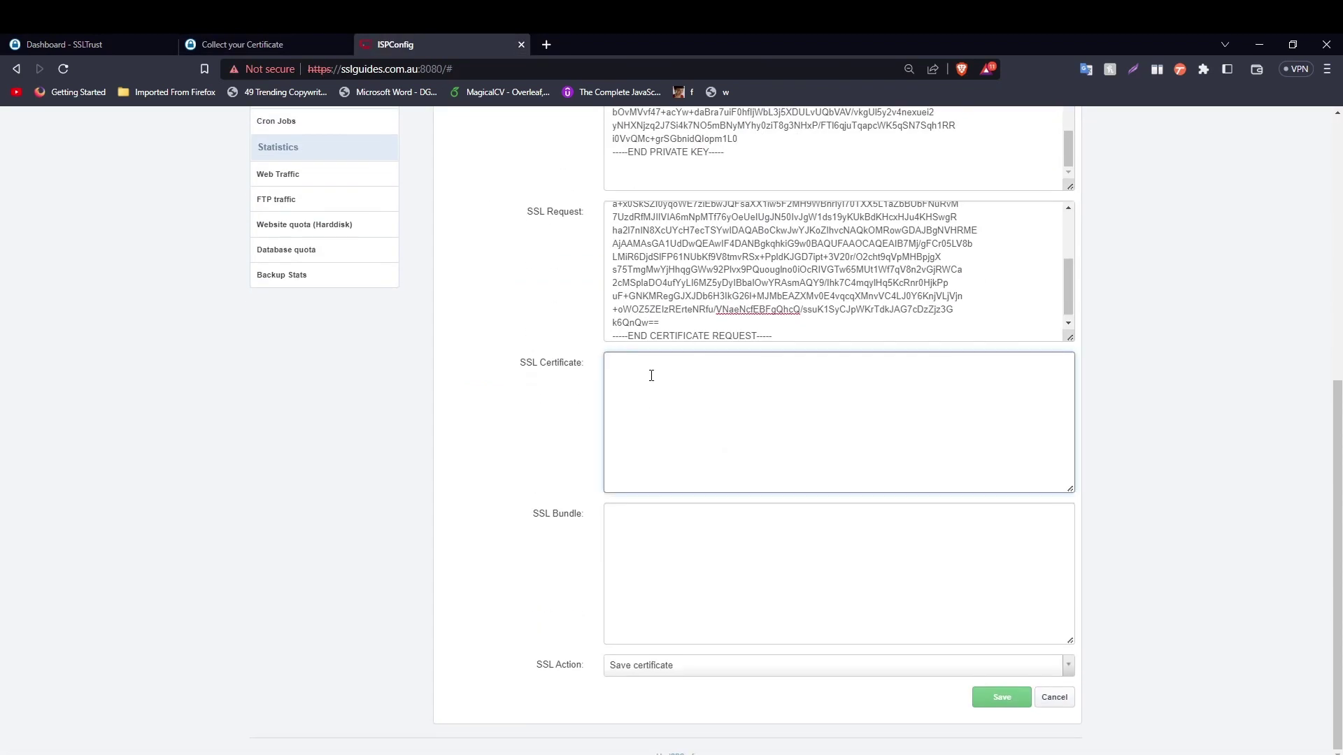
right_click(651, 374)
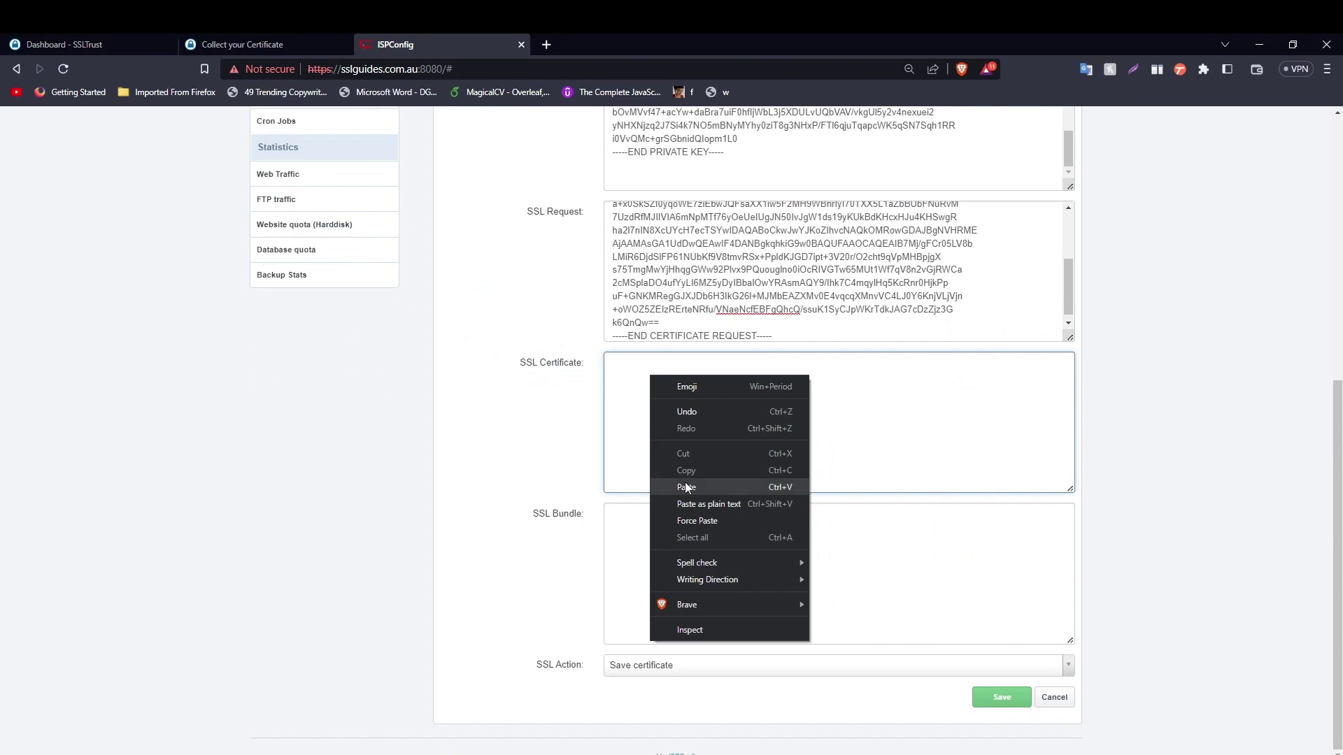
click(686, 487)
Step: Paste the intermediate certificate into SSL Bundle and save with Save certificate selected
click(231, 44)
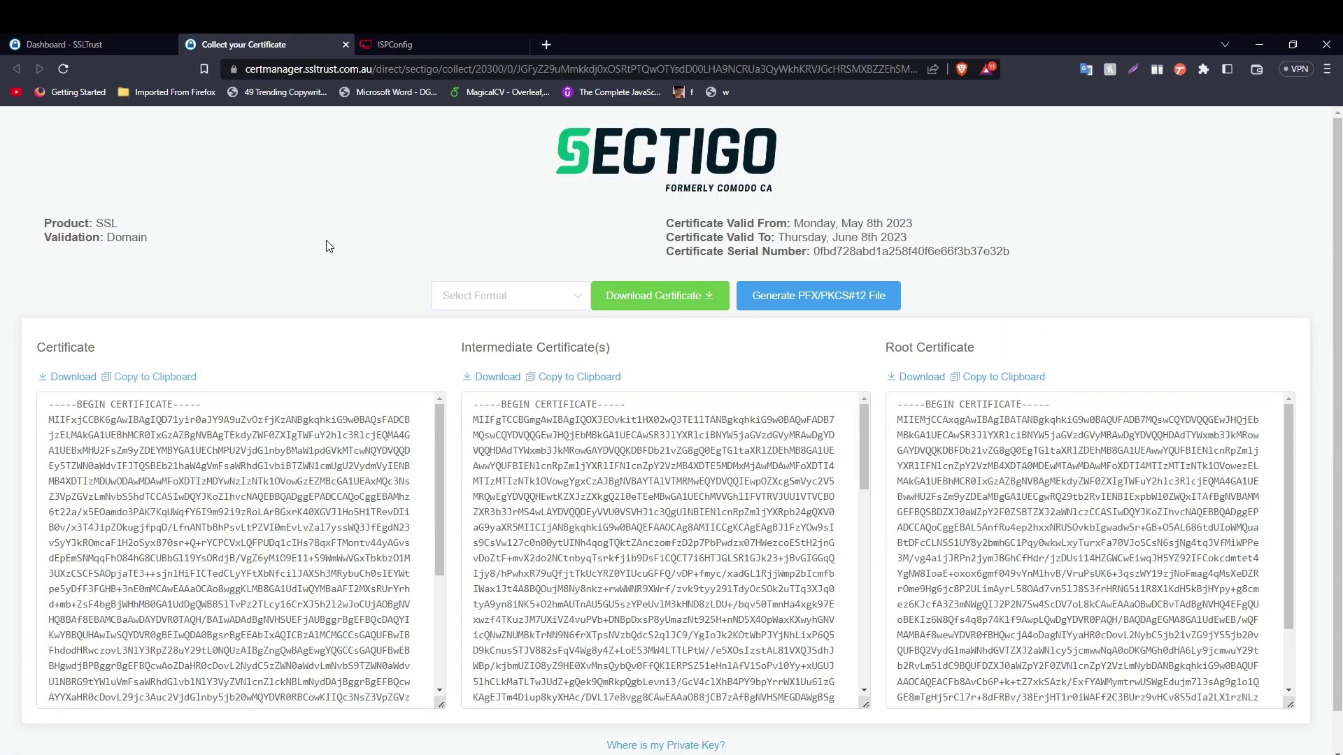
scroll(314, 236, down, 1)
click(573, 334)
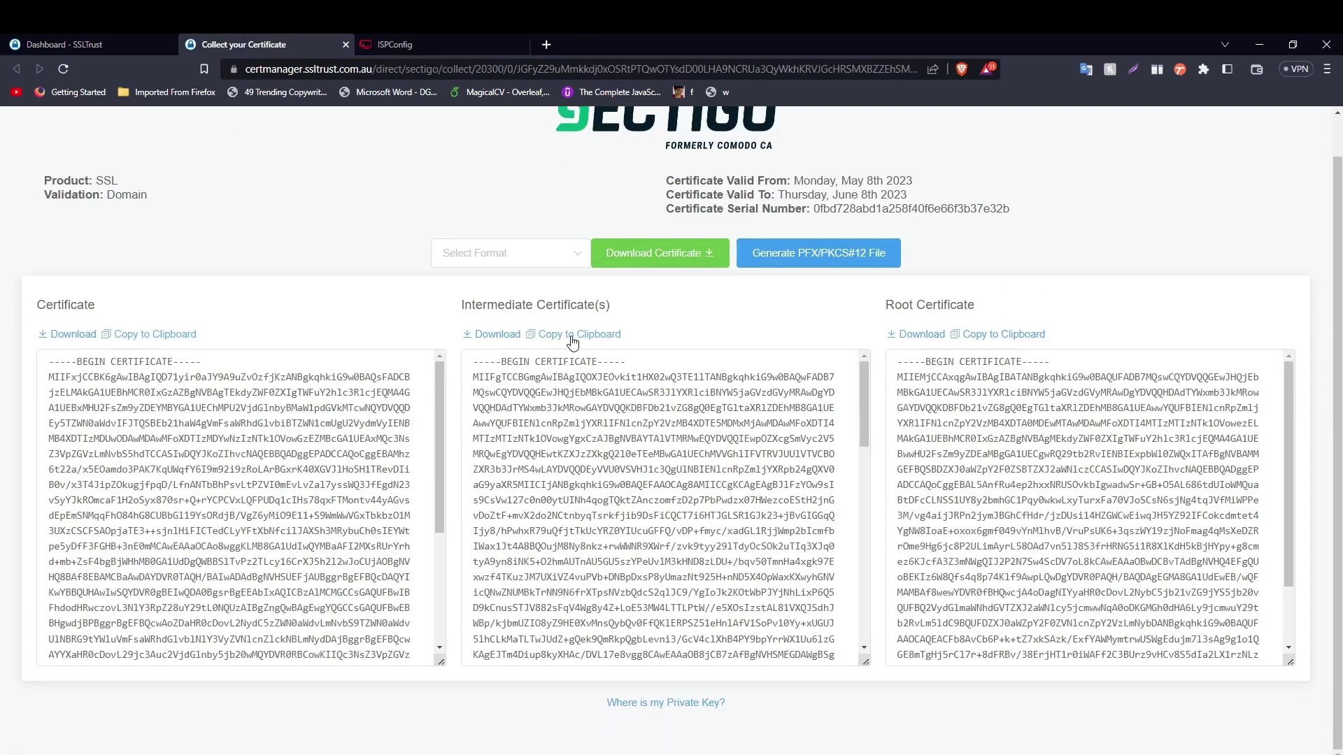
click(390, 44)
click(680, 575)
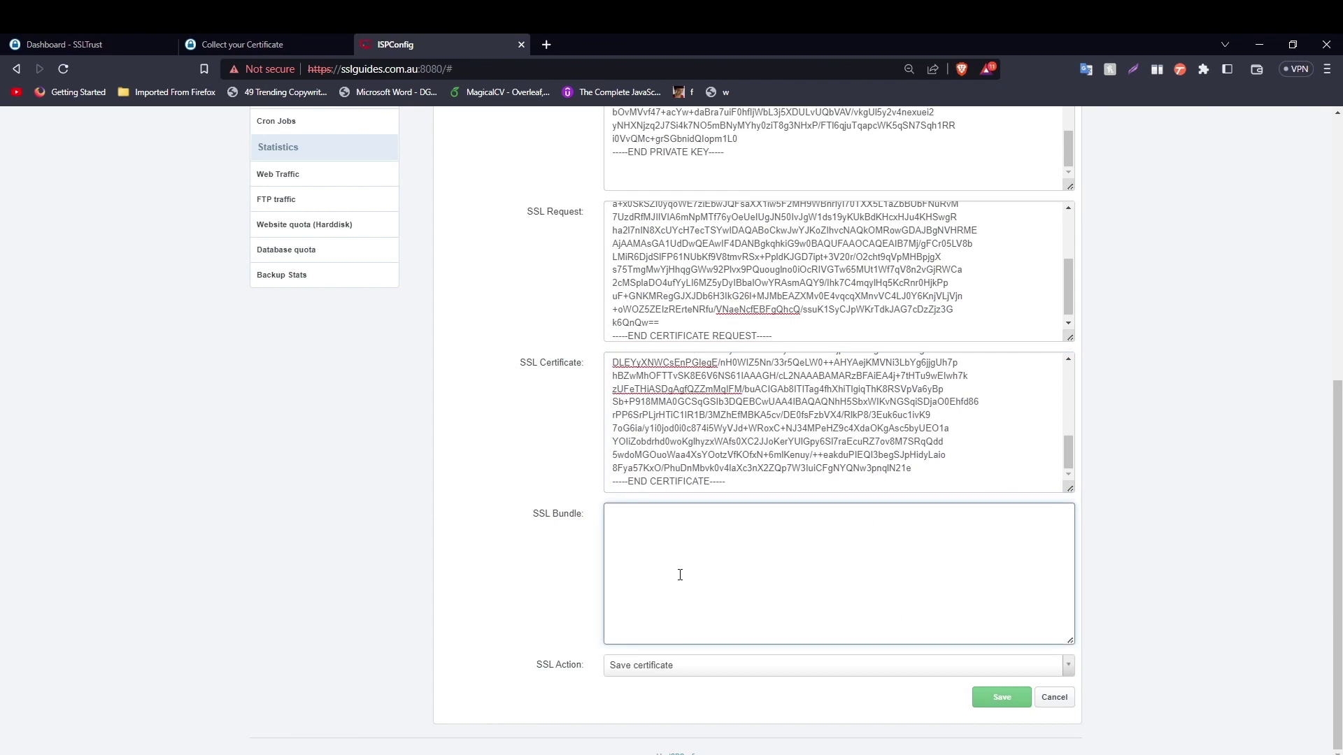
right_click(680, 576)
click(712, 437)
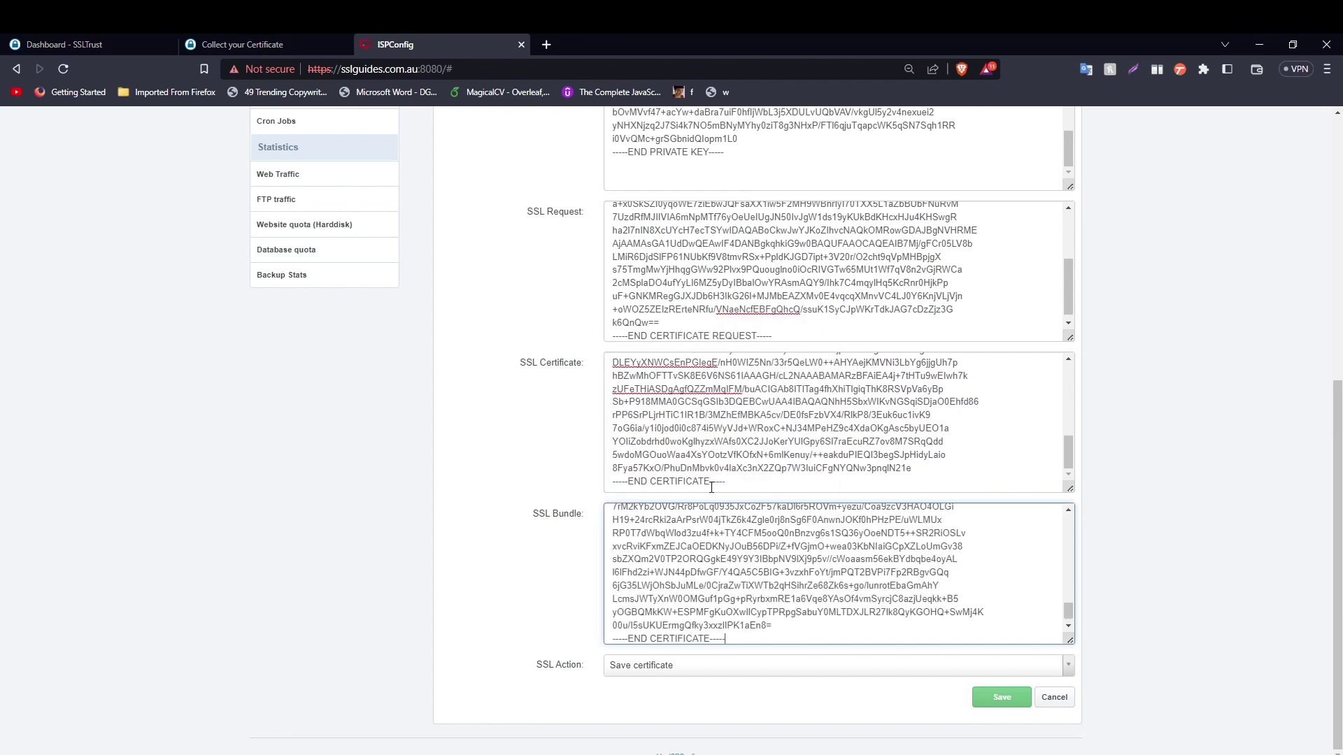
click(659, 667)
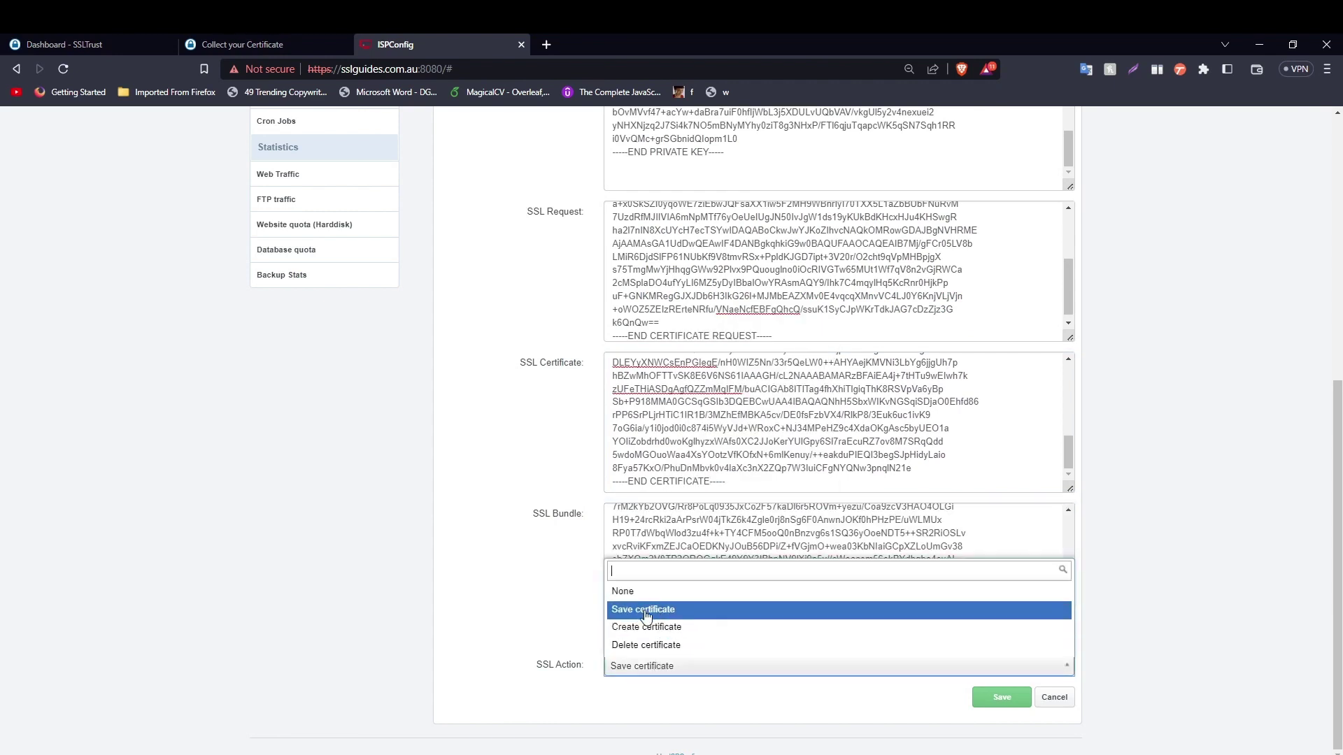
click(1003, 699)
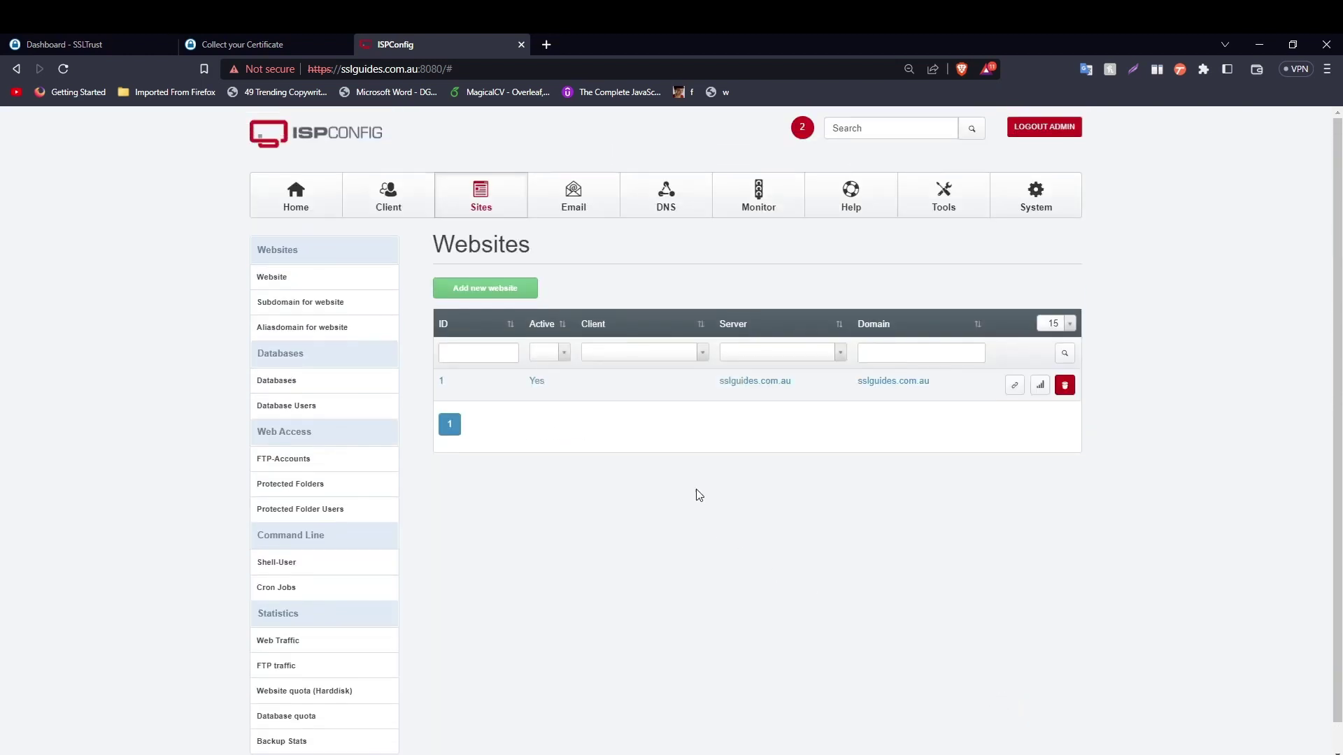
Step: Check the pending-changes notice listing two website updates awaiting server rollout
click(801, 127)
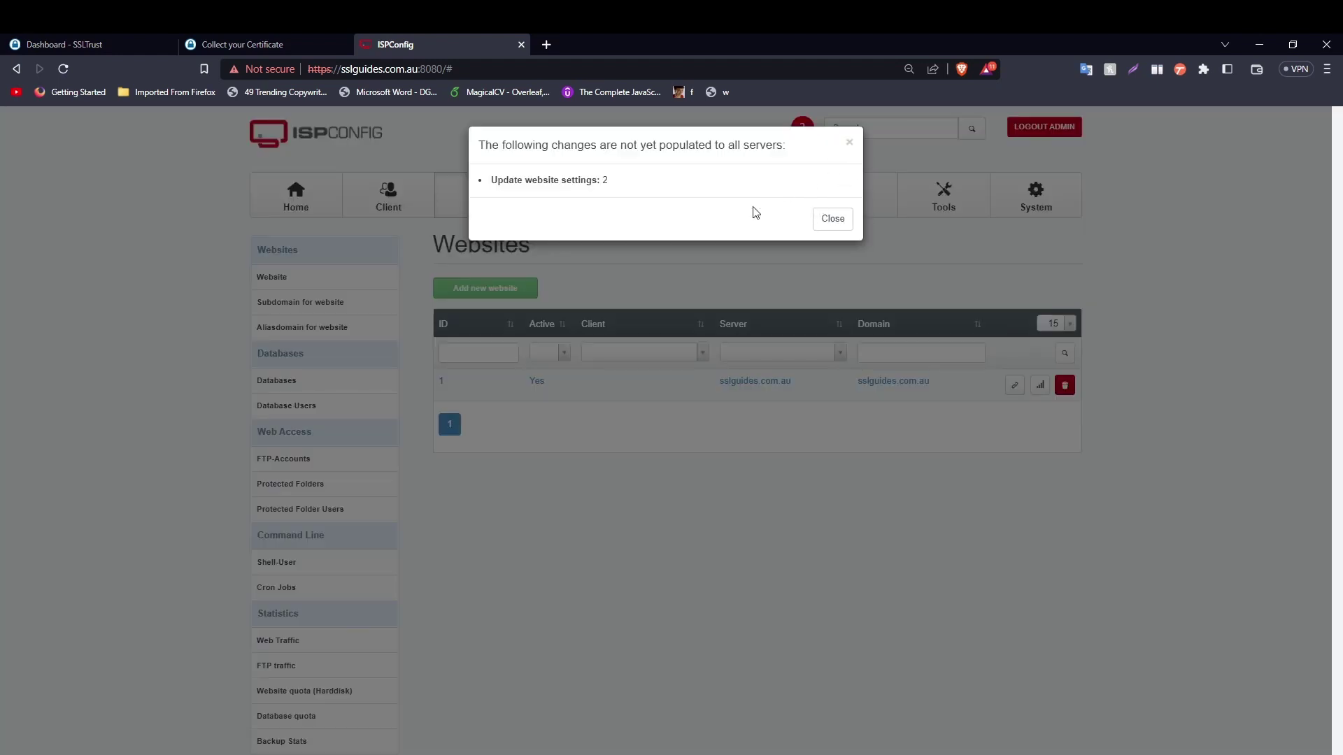
click(831, 219)
click(800, 134)
scroll(1161, 580, up, 2)
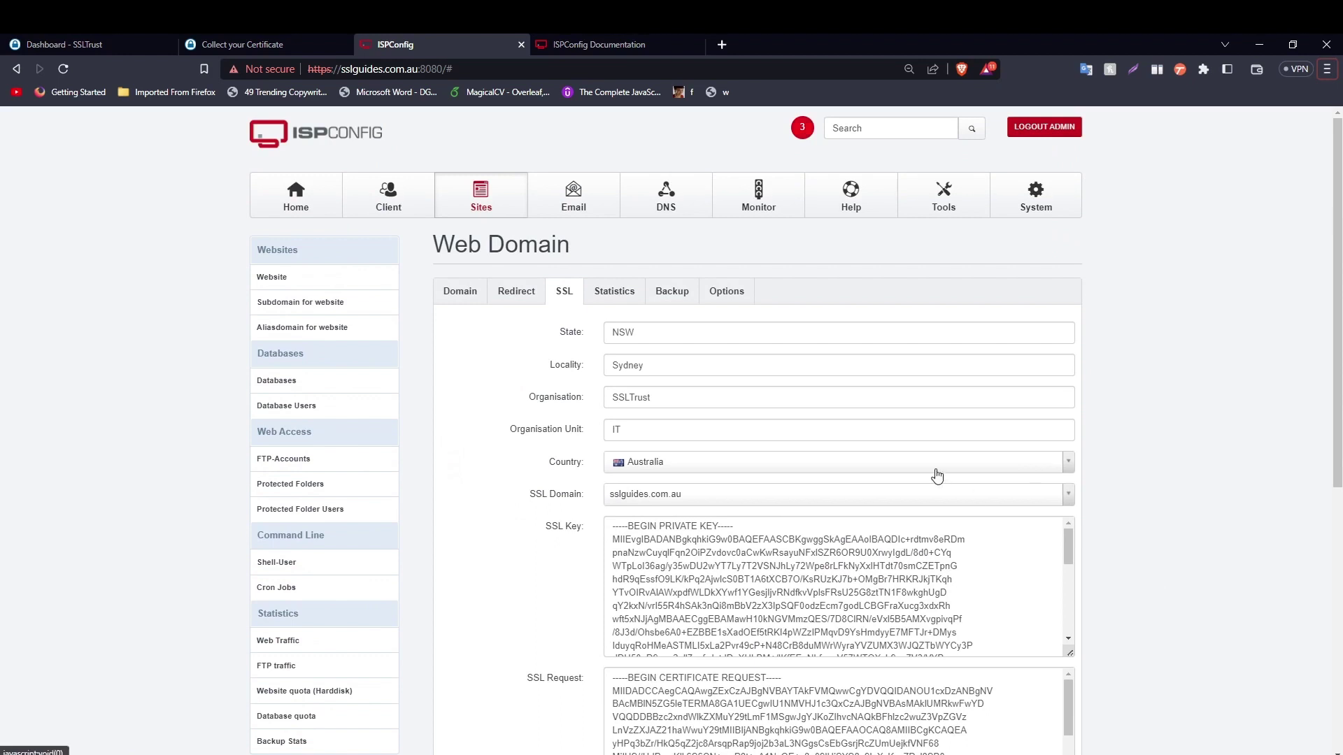
Step: Tick the SSL checkbox on the sslguides.com.au Domain tab and save the web domain
click(470, 302)
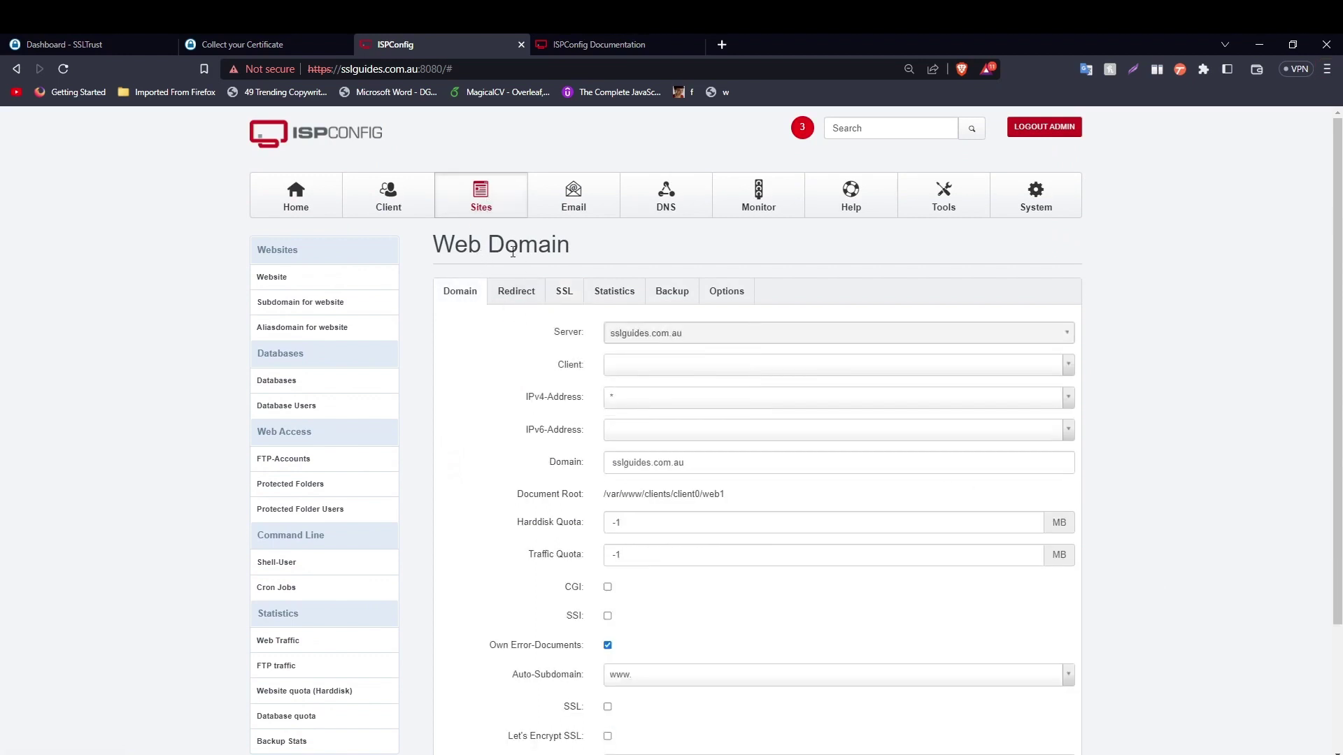
scroll(524, 268, down, 2)
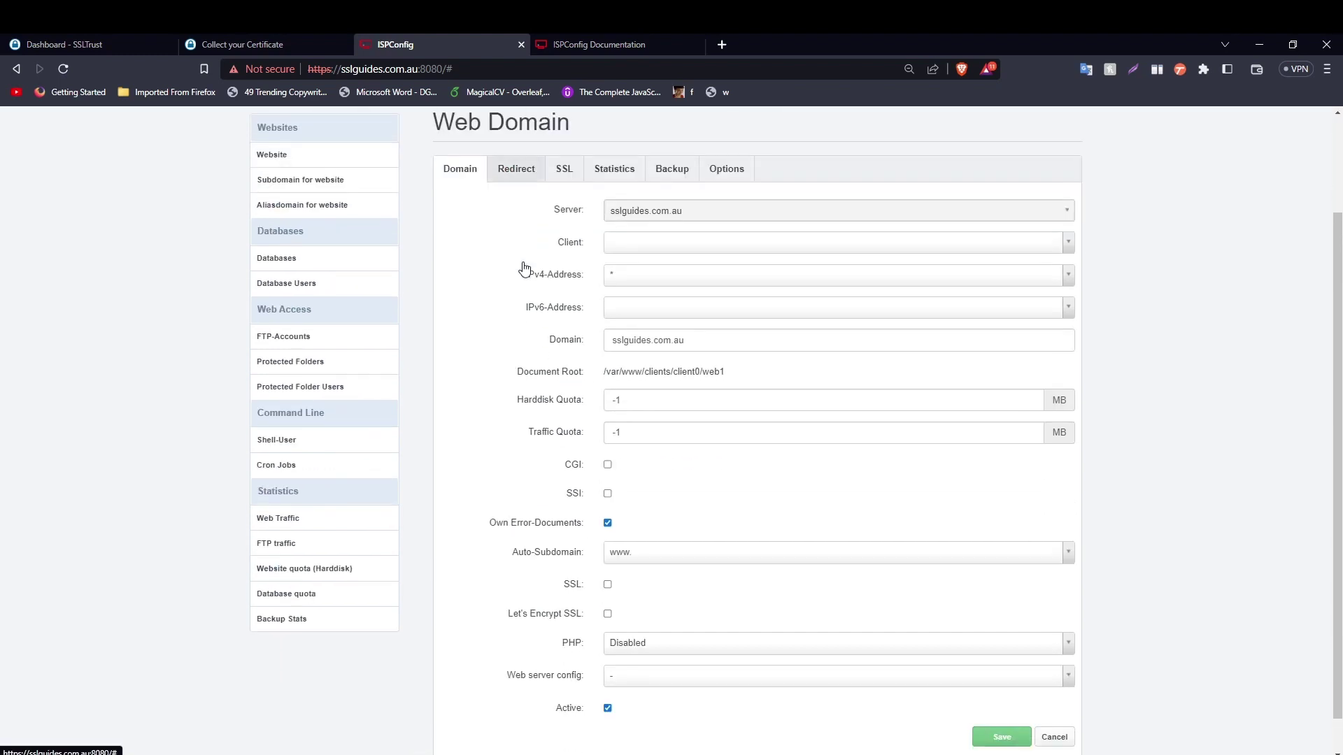
scroll(665, 284, down, 1)
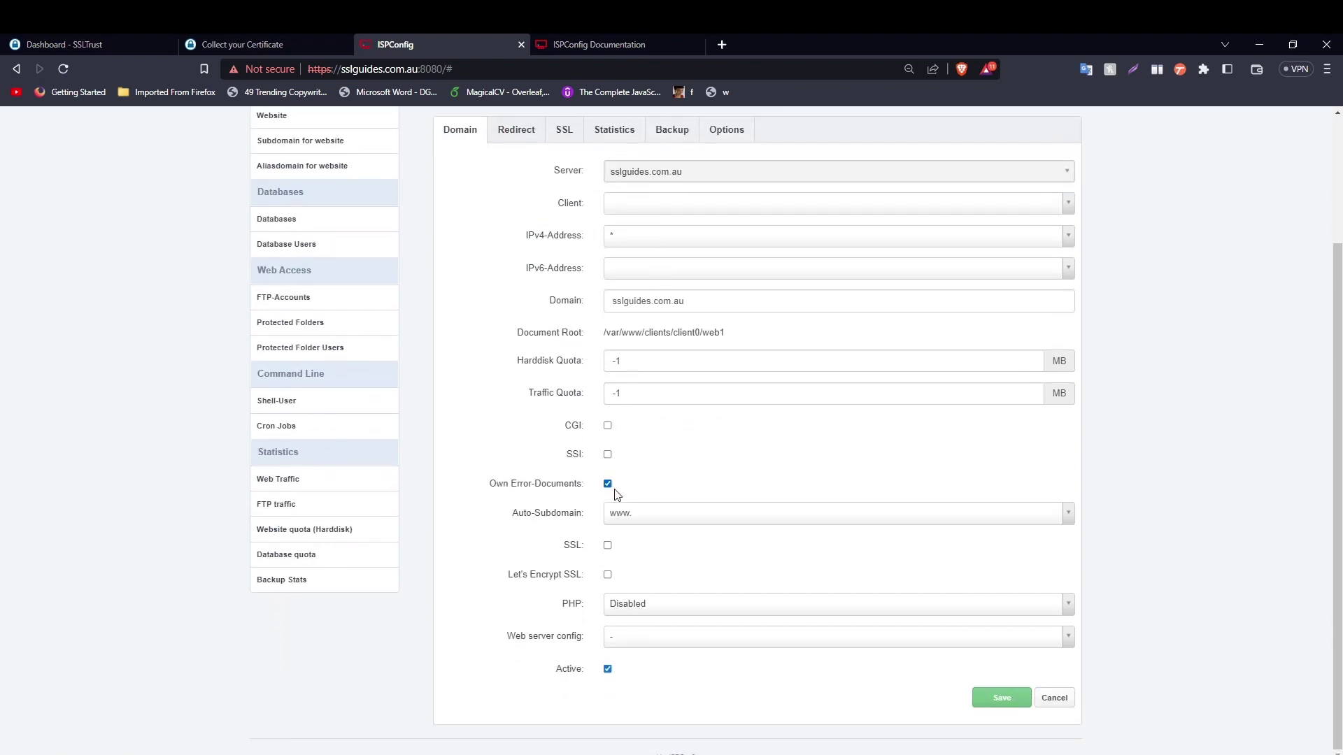
click(606, 544)
scroll(609, 468, up, 1)
scroll(608, 468, up, 1)
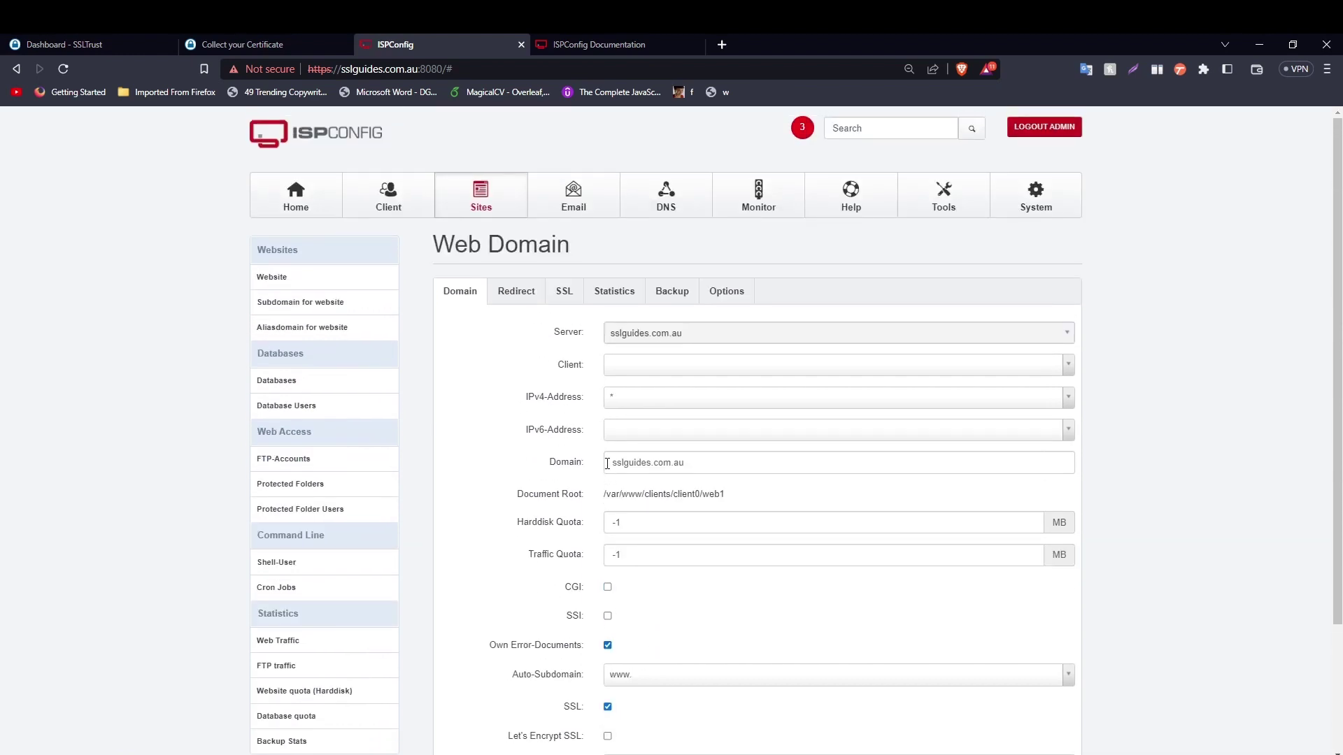
scroll(609, 469, down, 2)
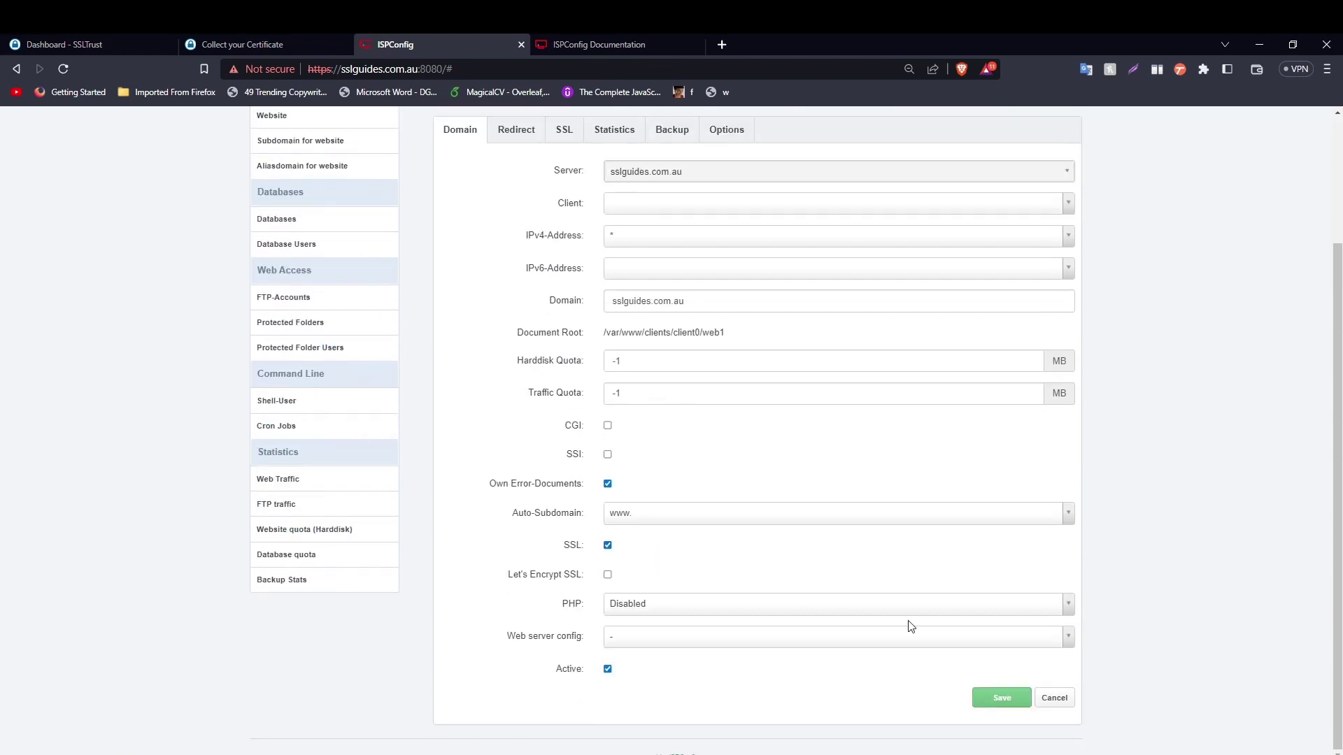
click(1002, 699)
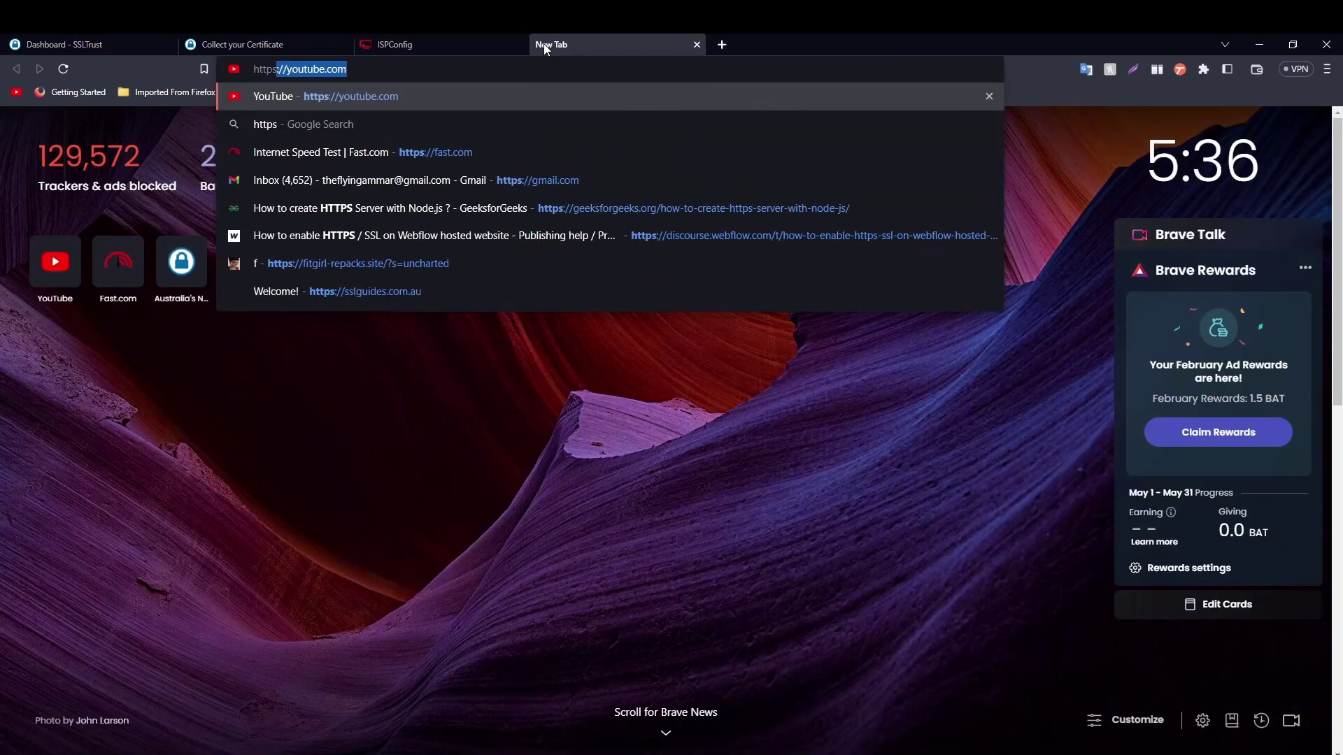
text(sslg)
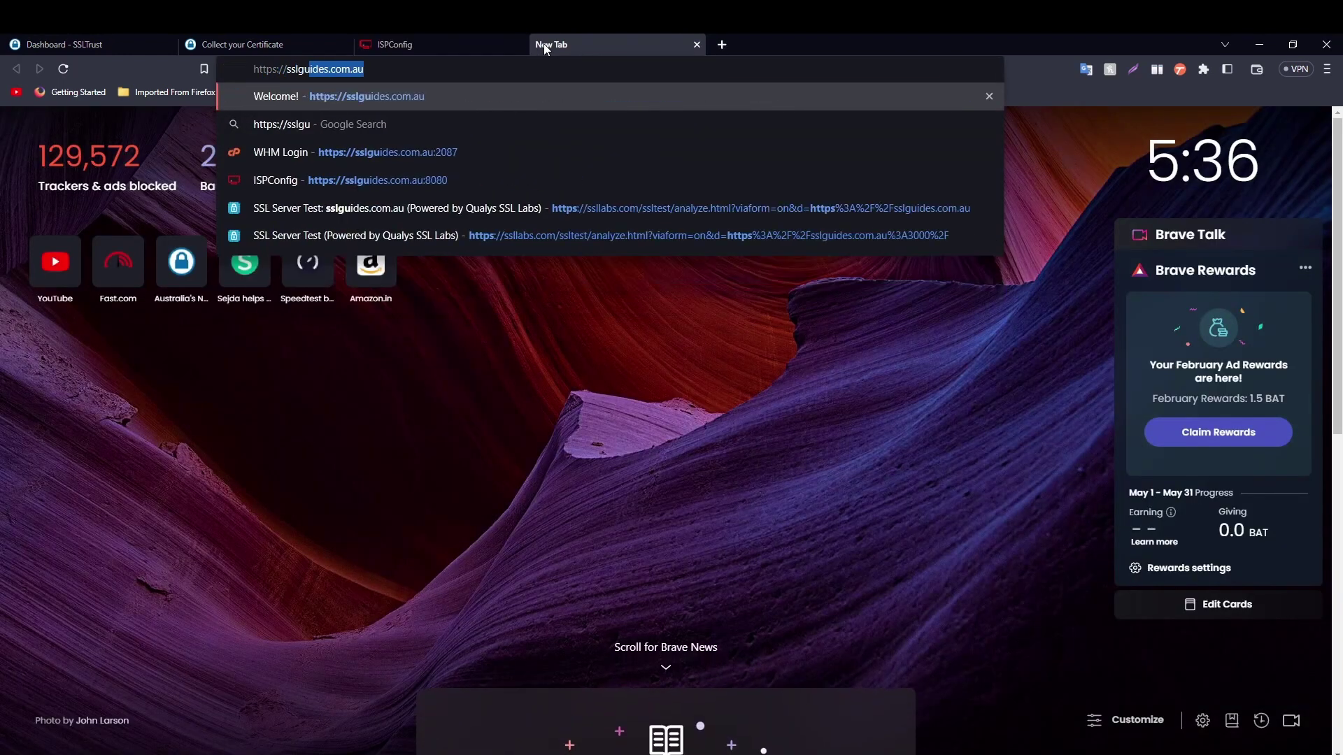
text(ui)
key(Return)
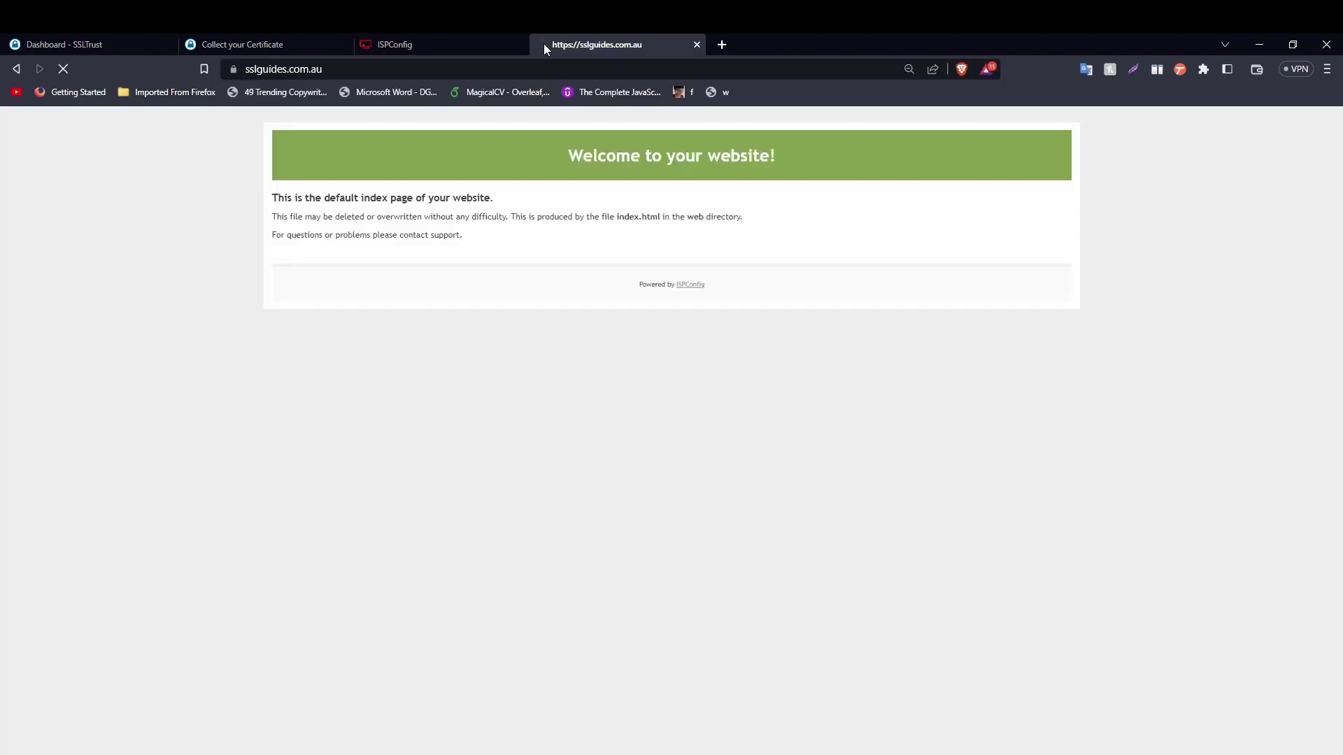
click(231, 71)
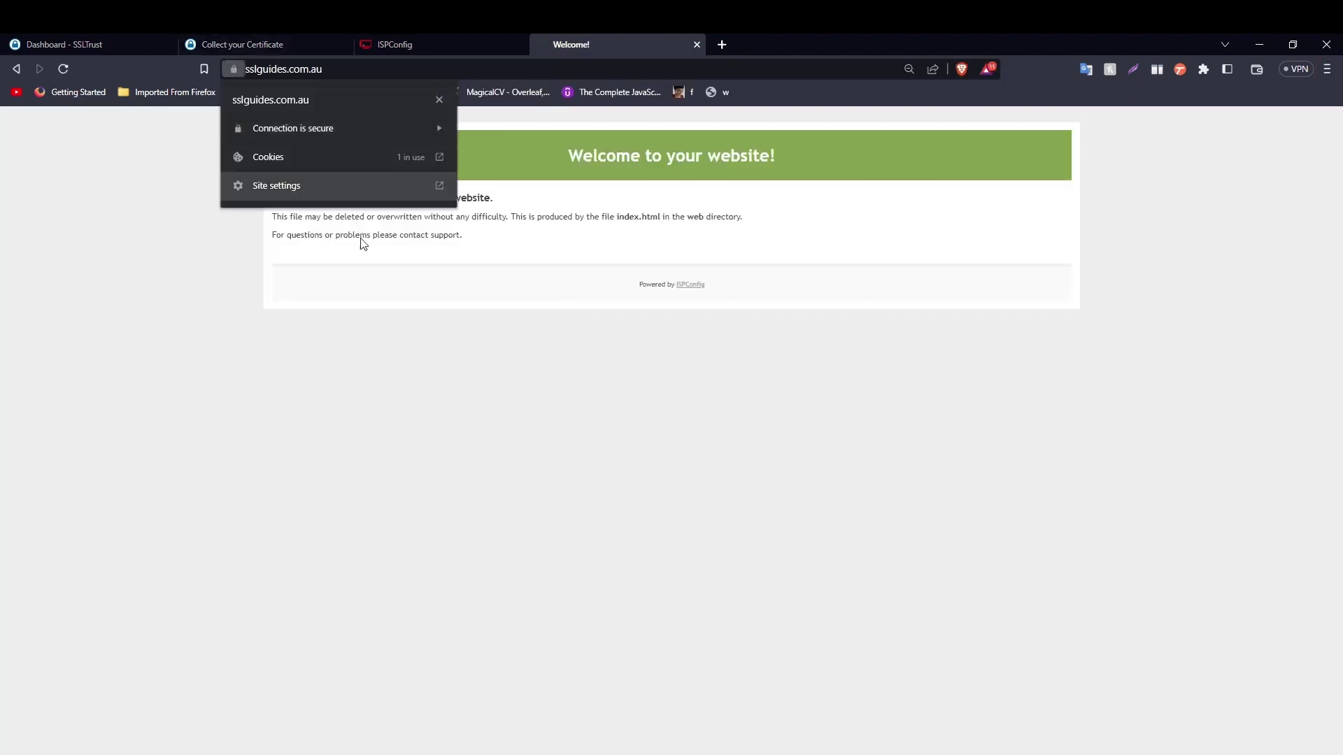
click(354, 126)
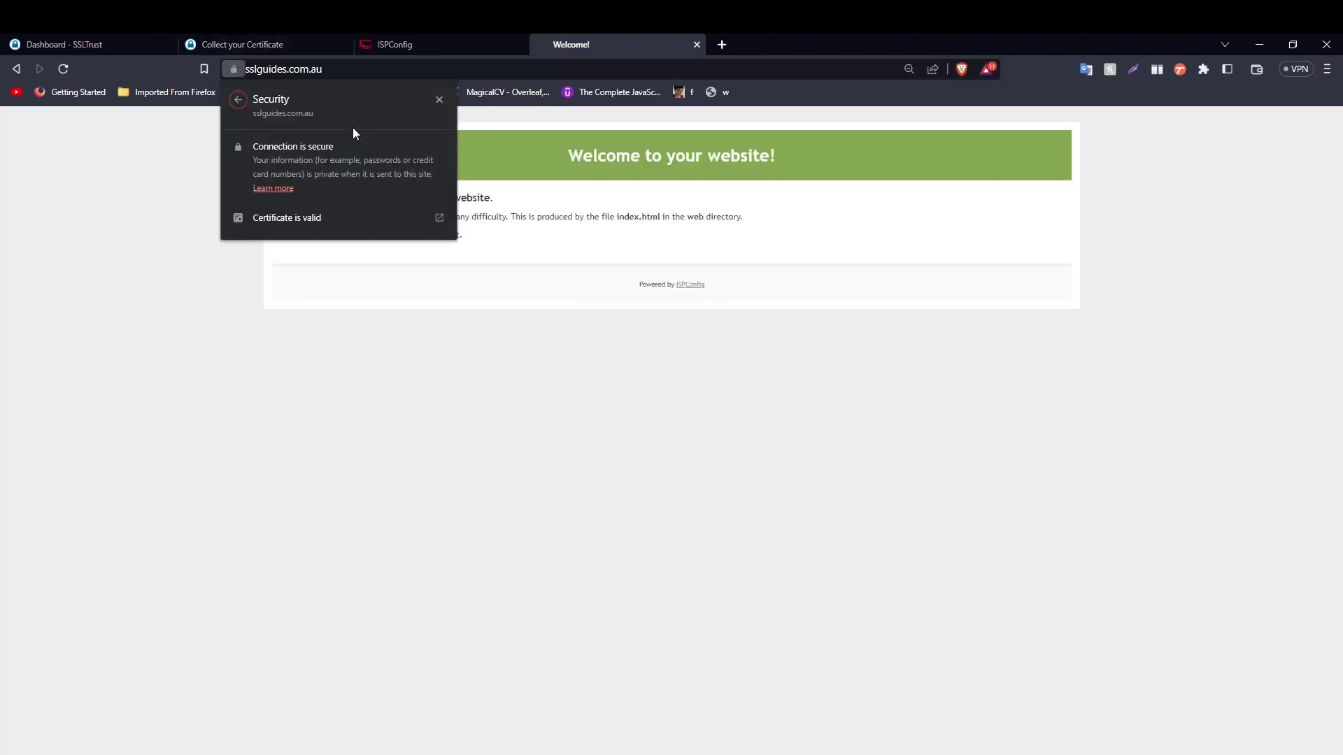
click(315, 221)
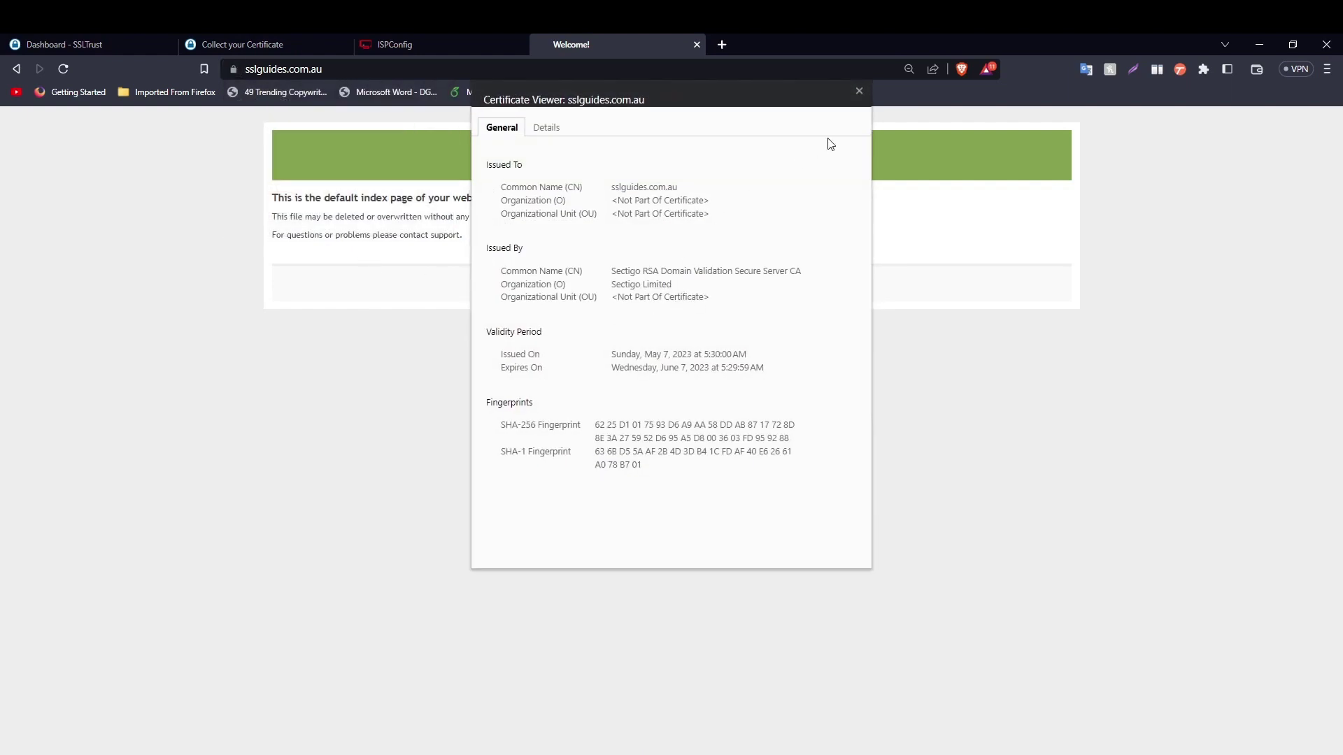
click(860, 91)
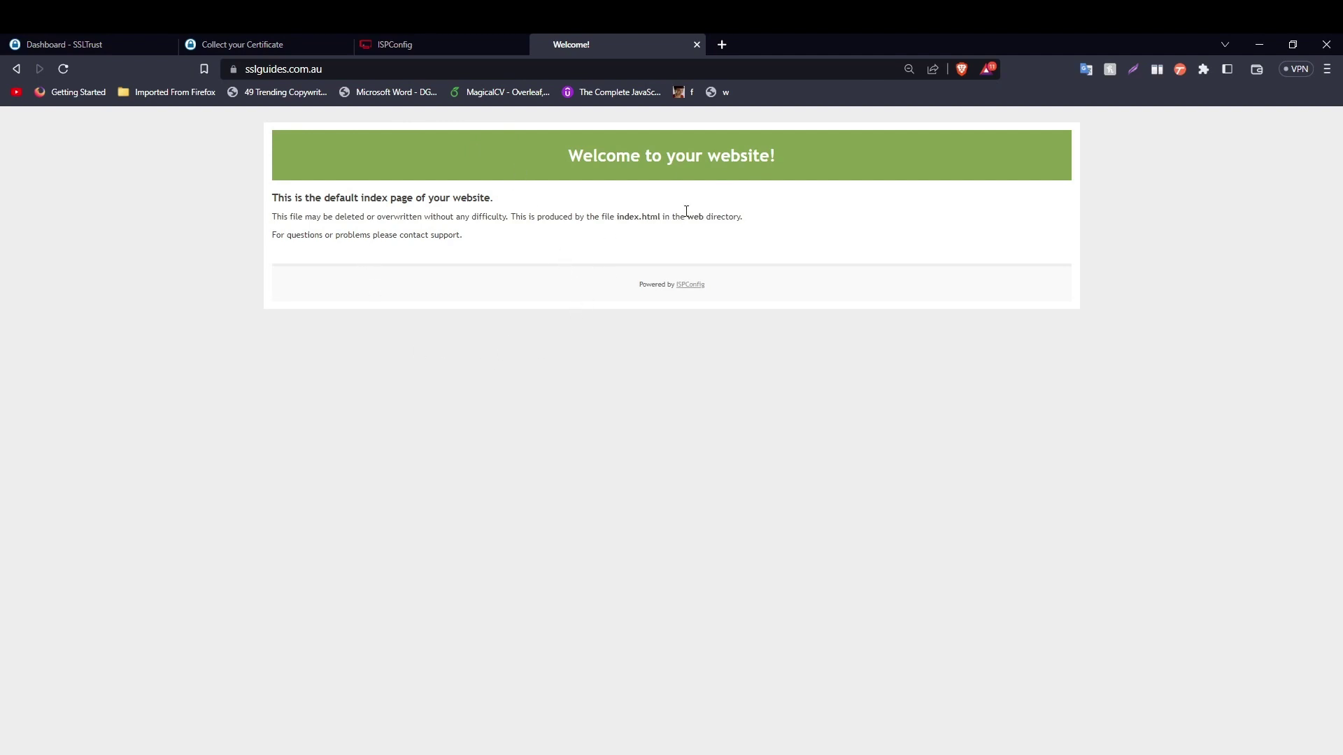
Step: Open ssllabs.com in a new tab and copy the sslguides.com.au address from the Welcome tab
click(722, 45)
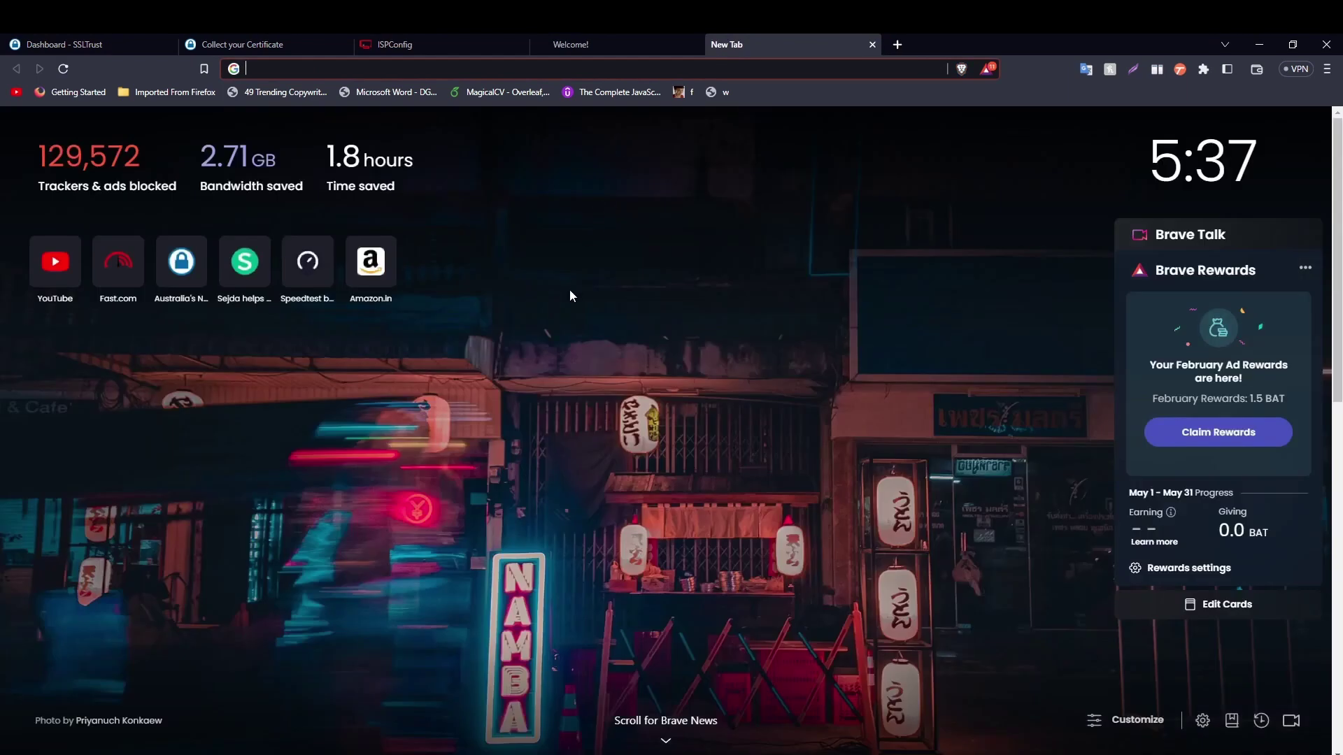
text(sslla)
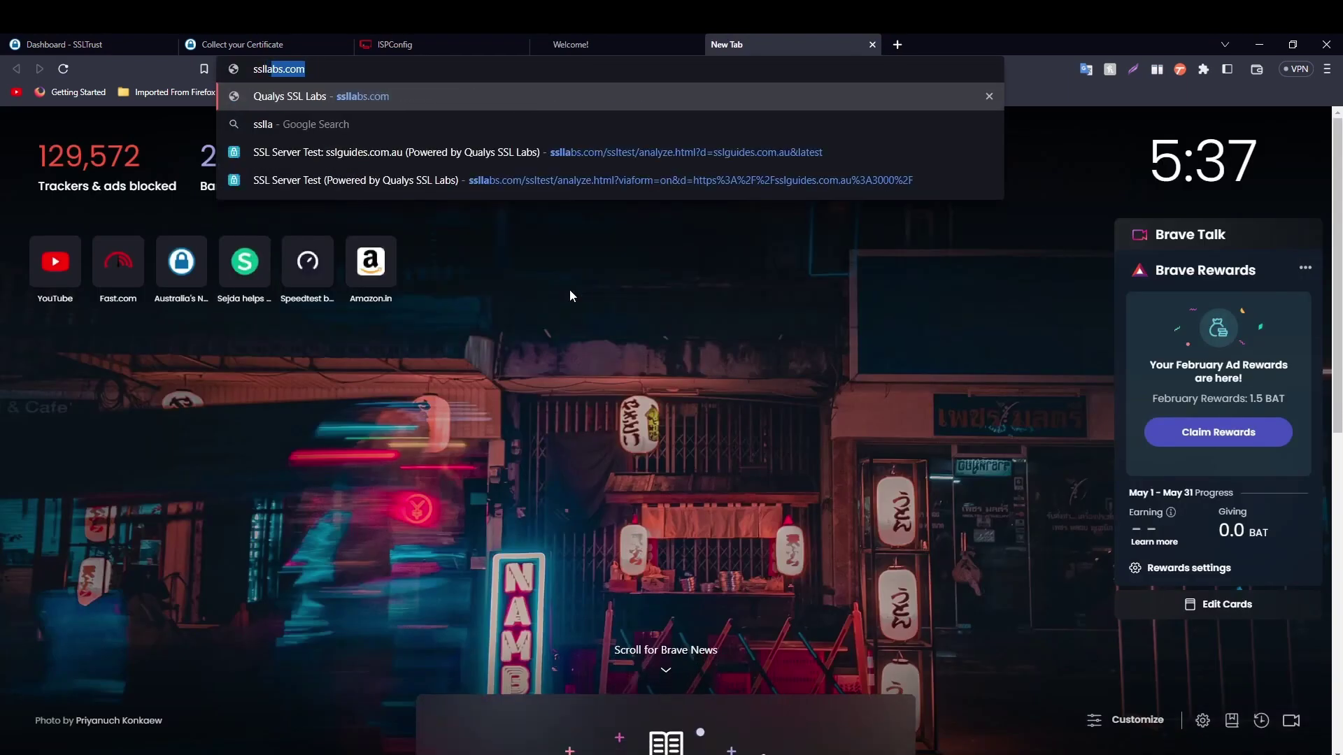
key(Return)
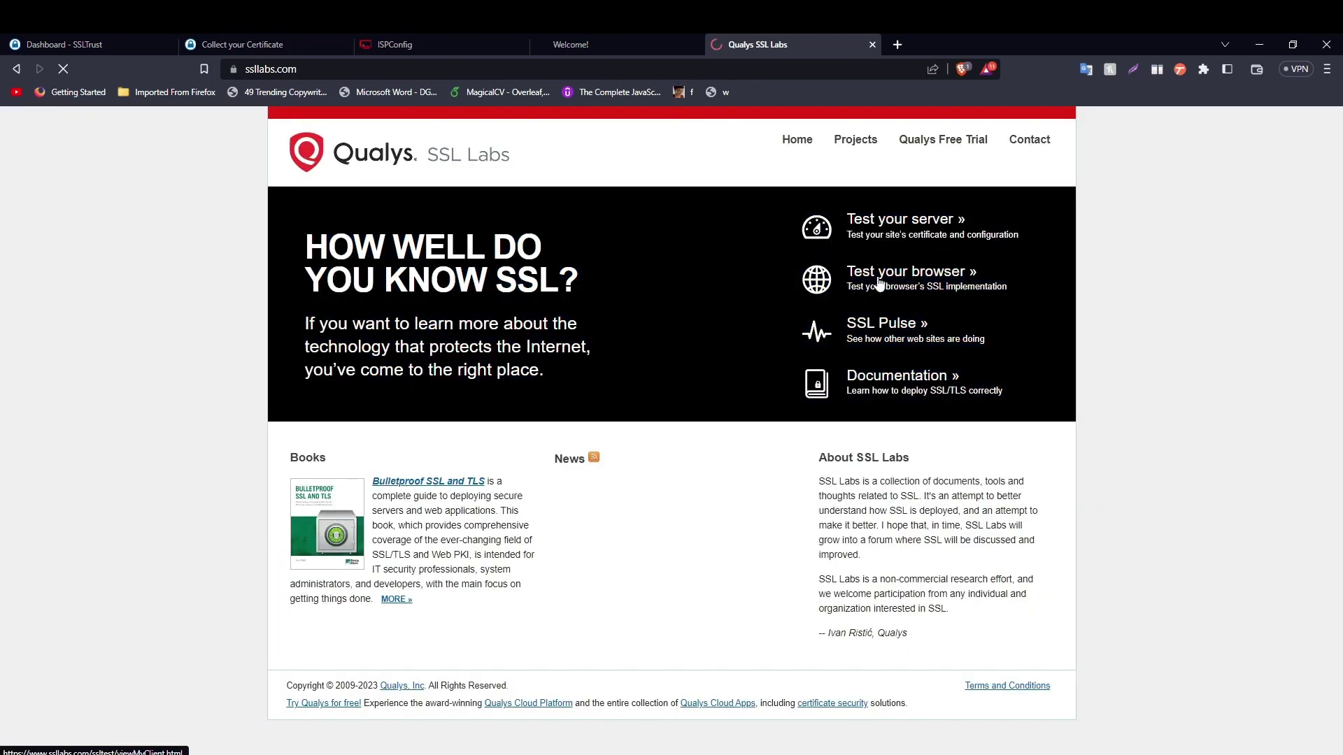
click(646, 39)
click(252, 68)
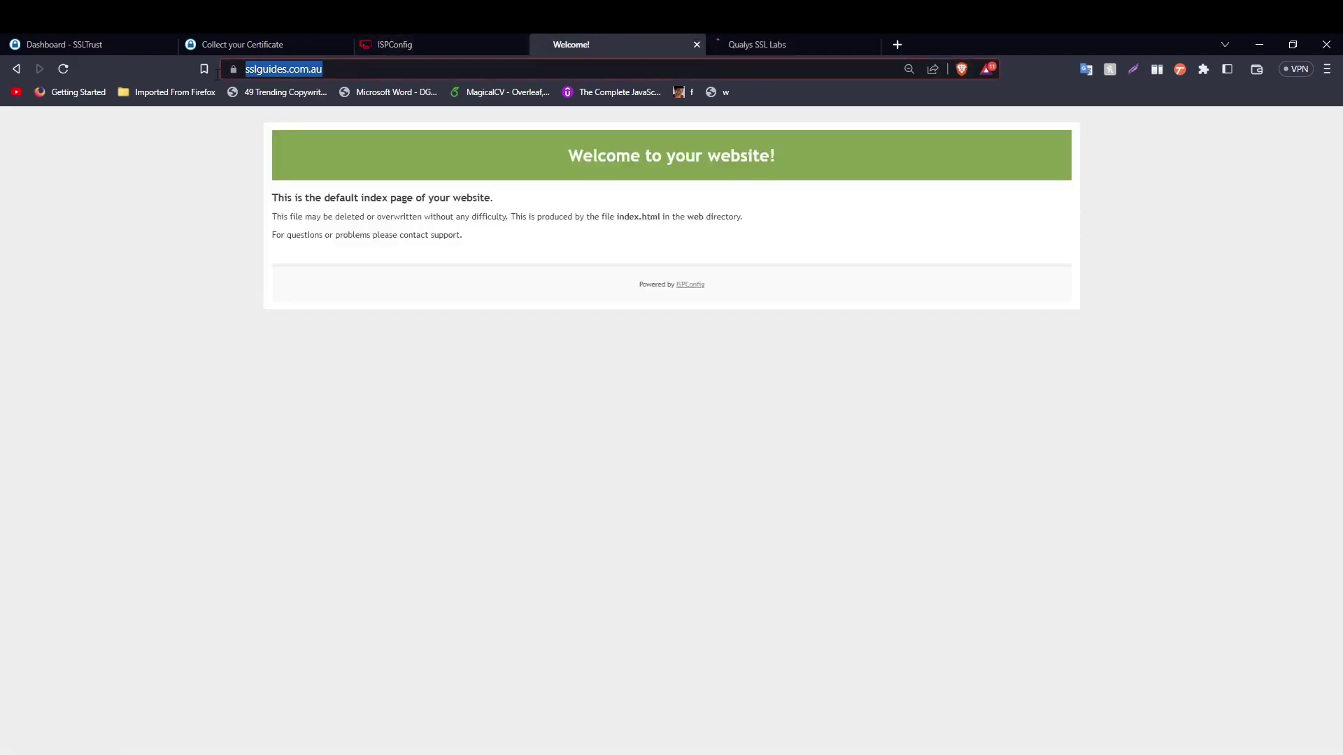
right_click(276, 75)
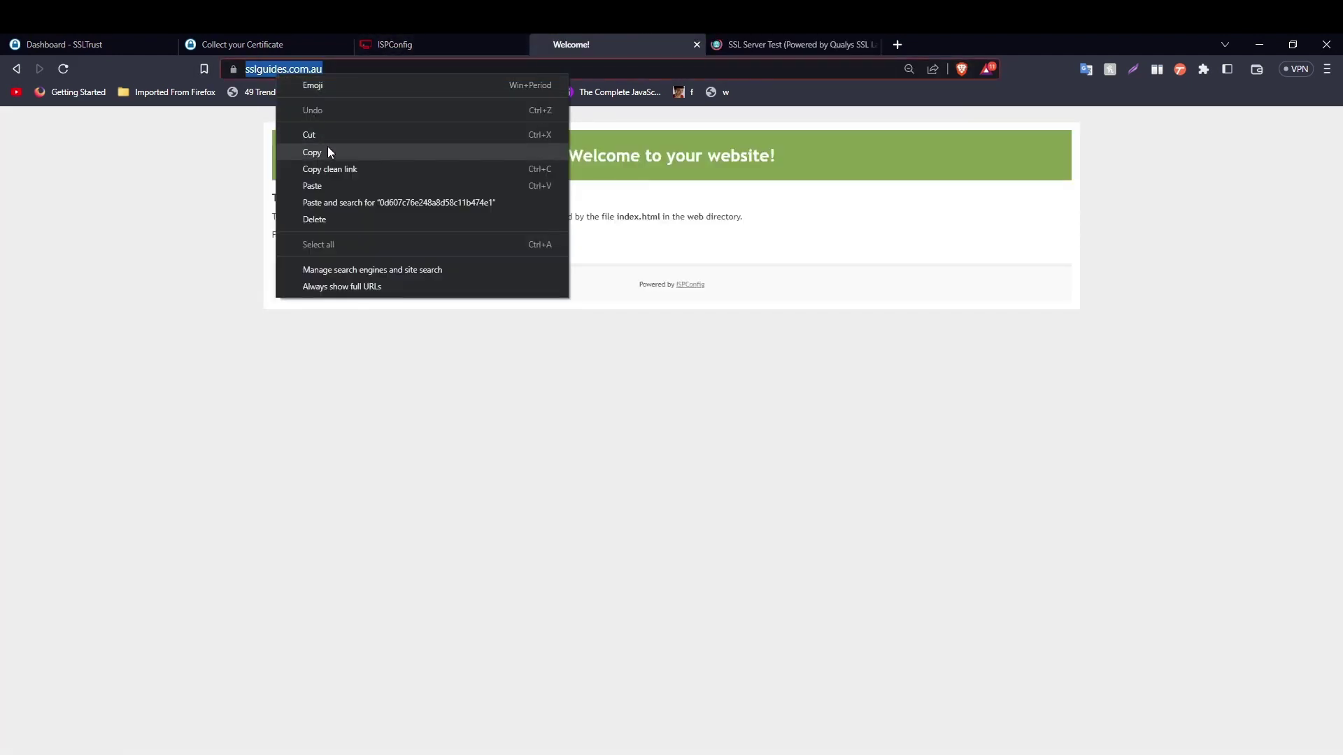
click(327, 146)
Step: Paste sslguides.com.au as the SSL Server Test hostname and submit the test
click(830, 38)
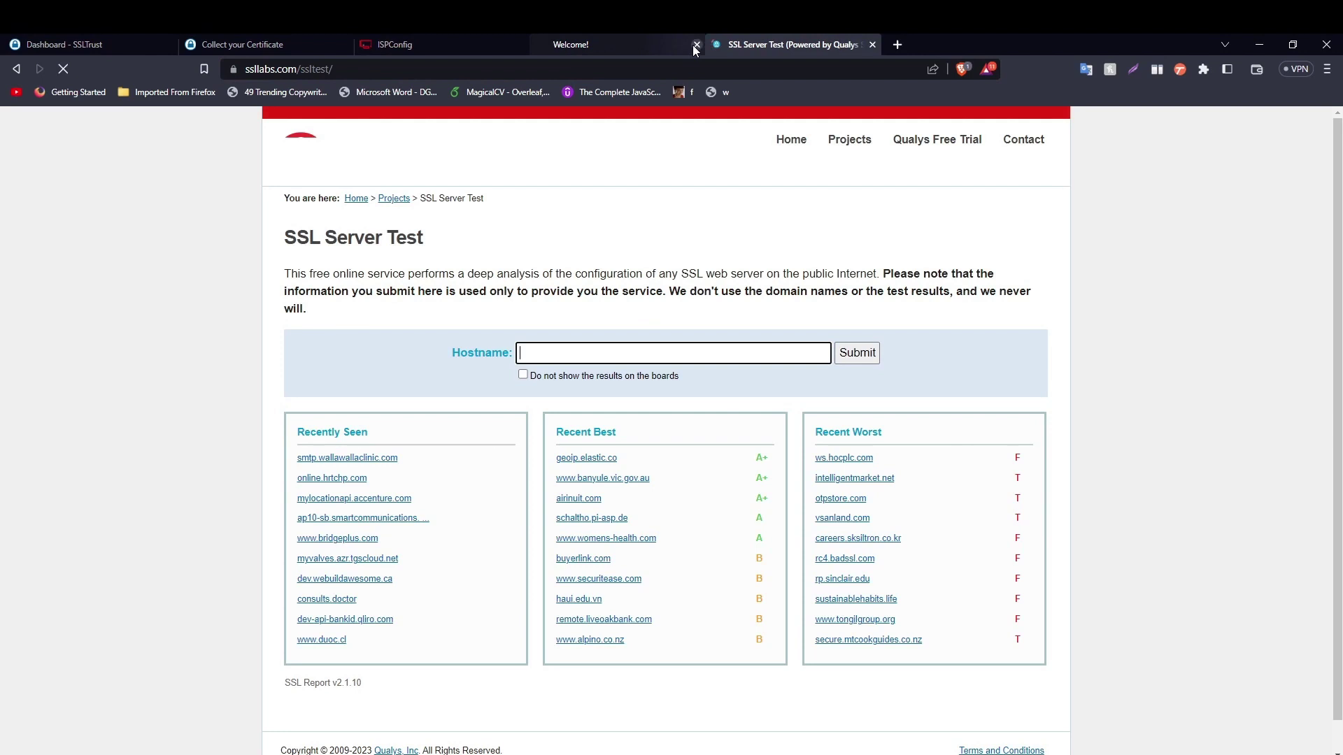
click(696, 44)
key(ctrl+v)
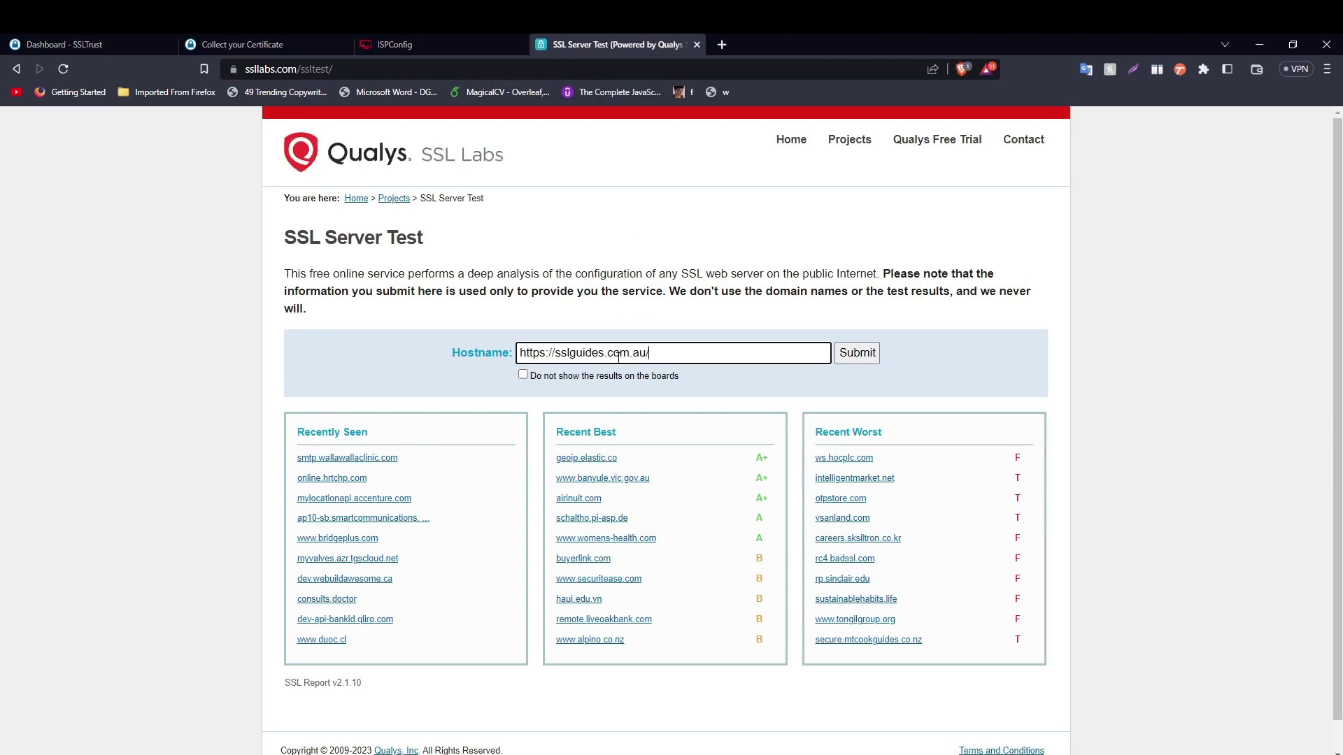
click(860, 357)
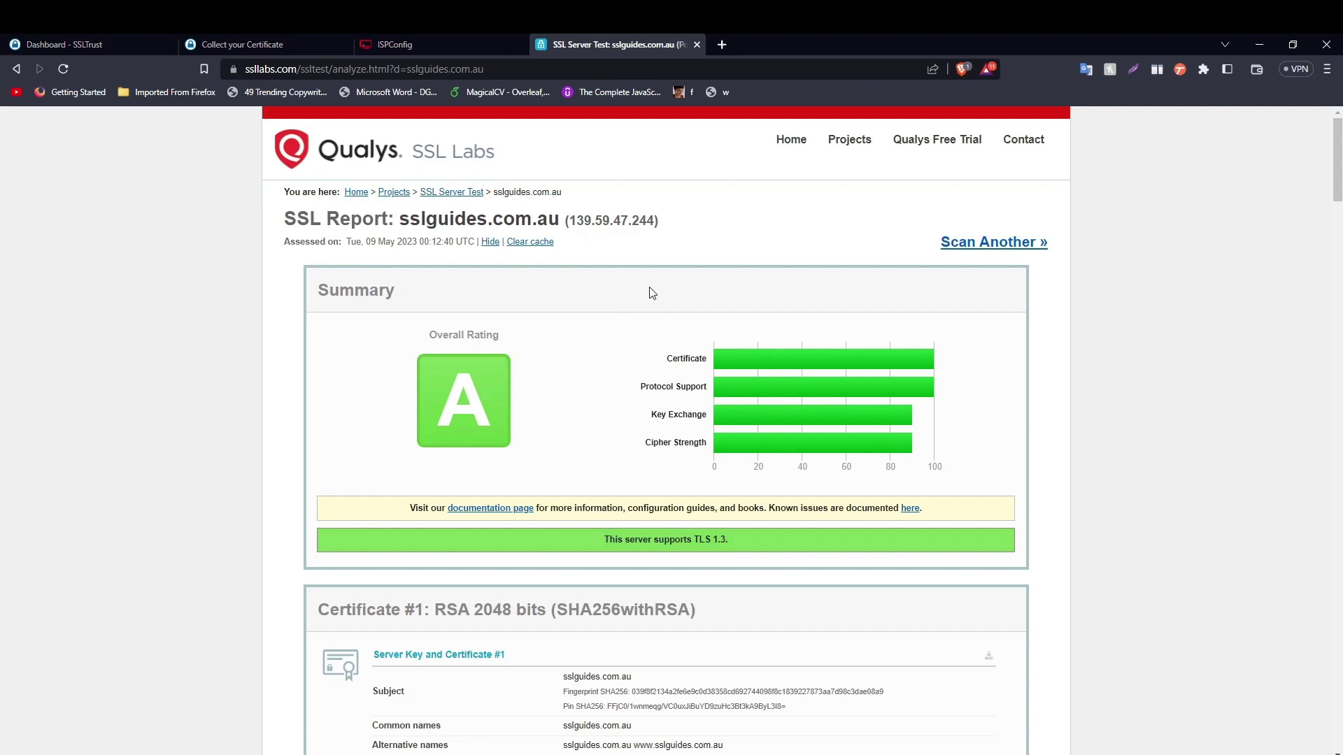
scroll(660, 326, down, 1)
scroll(639, 333, up, 1)
scroll(640, 333, down, 1)
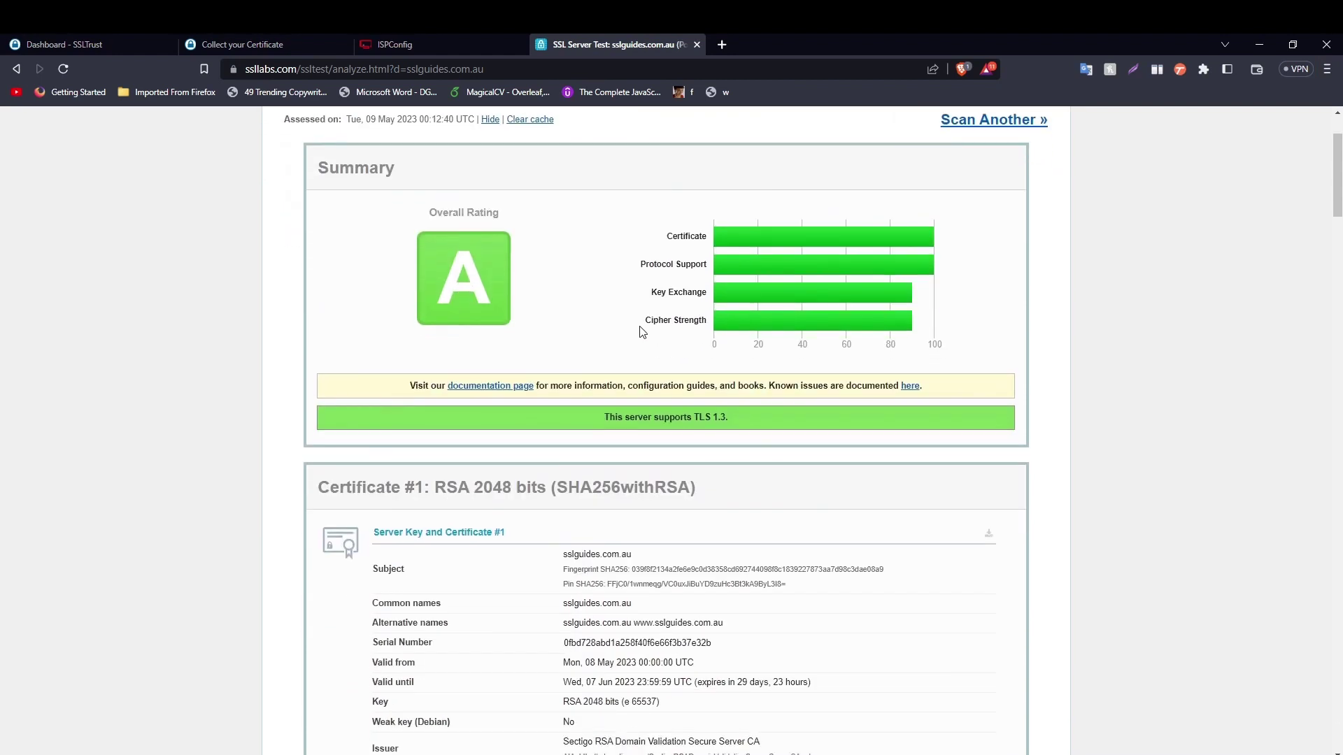
scroll(639, 332, down, 2)
scroll(639, 332, down, 3)
scroll(639, 333, down, 3)
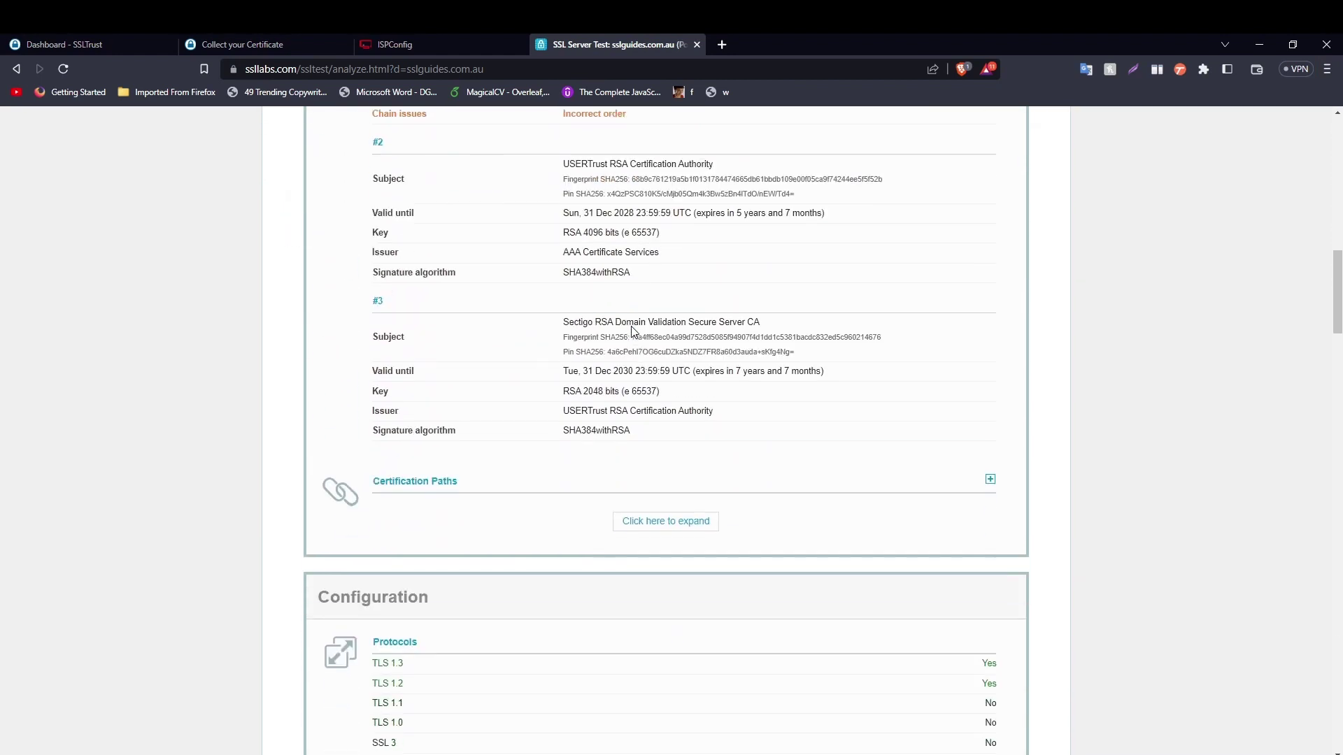
scroll(683, 360, down, 2)
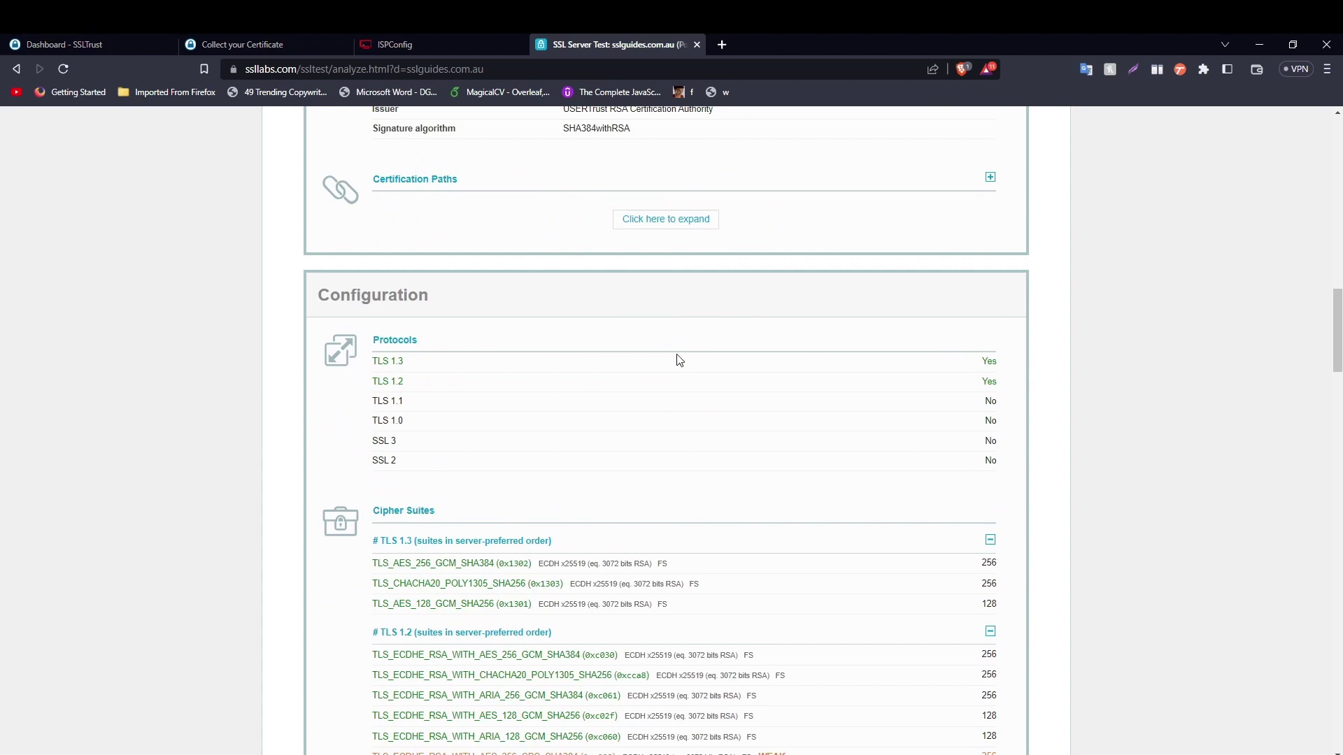
scroll(677, 361, down, 2)
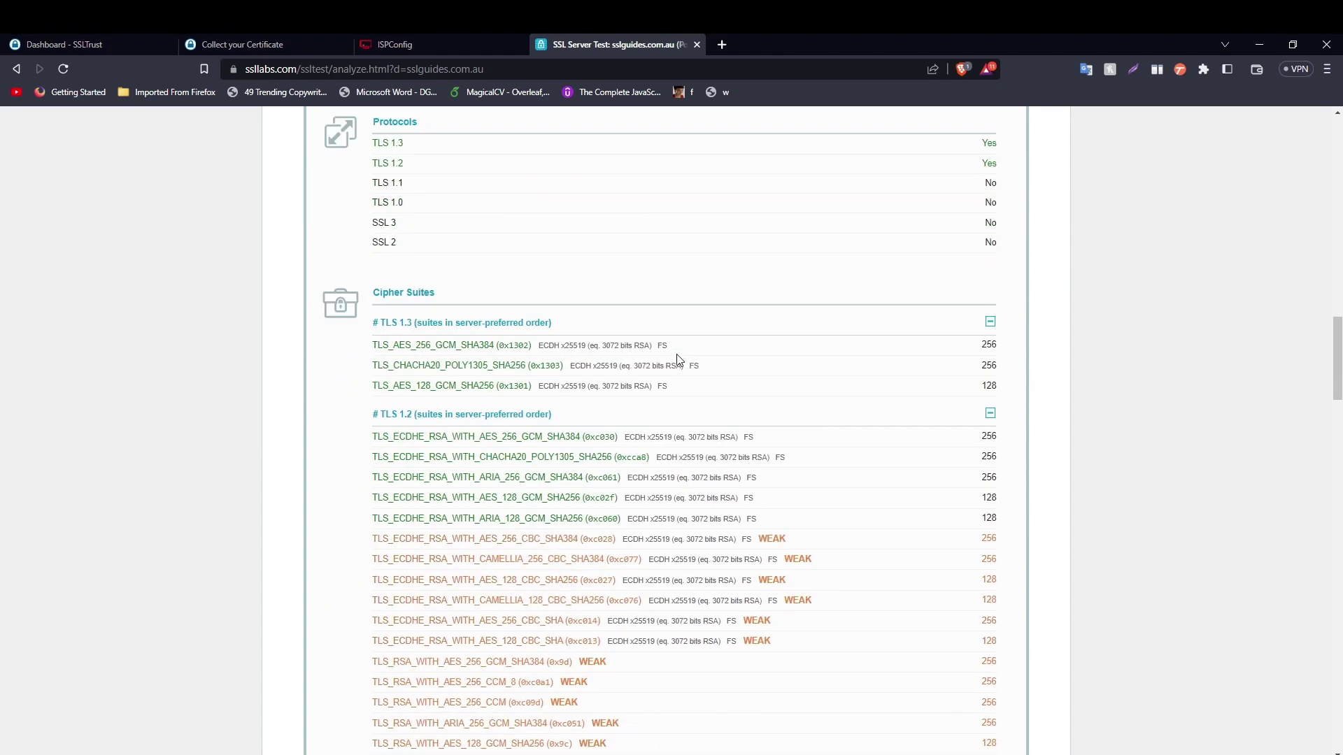
scroll(677, 359, down, 2)
scroll(676, 359, down, 2)
scroll(654, 420, down, 2)
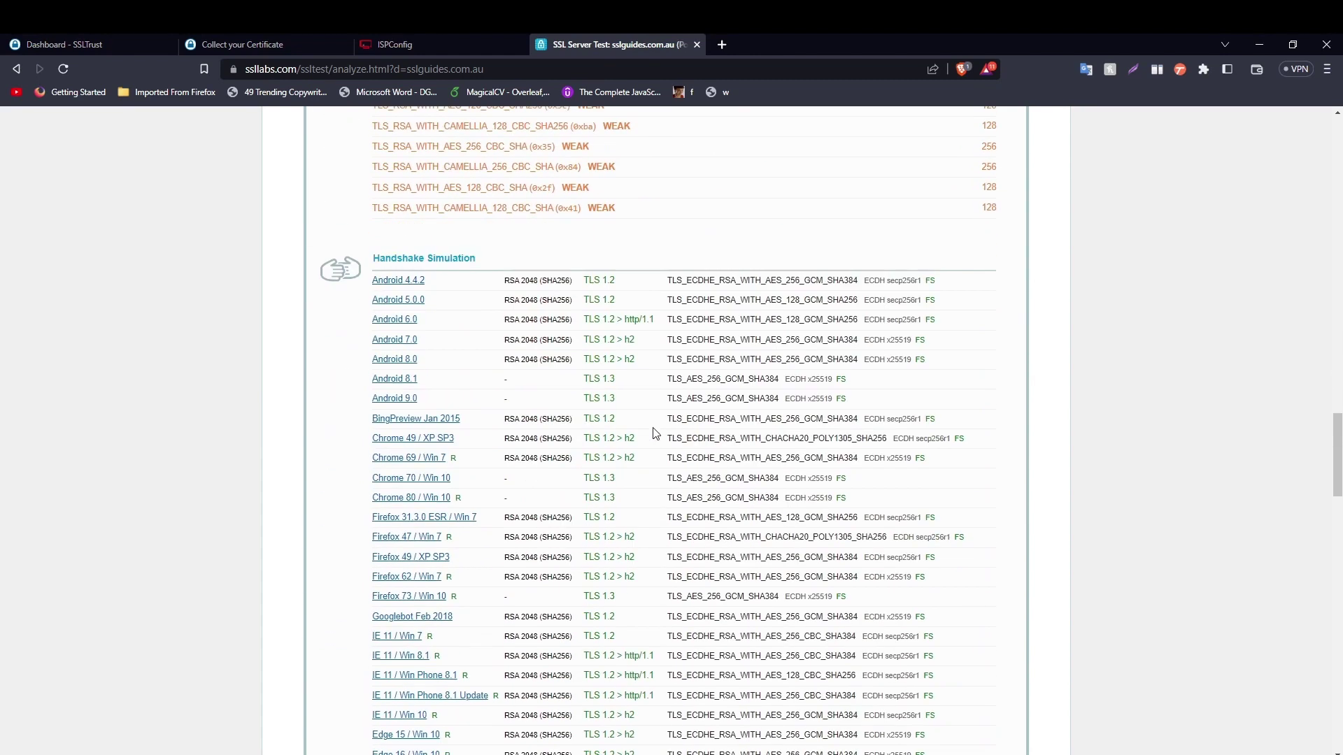
scroll(654, 433, down, 2)
scroll(653, 433, up, 10)
scroll(654, 433, up, 4)
scroll(653, 434, up, 5)
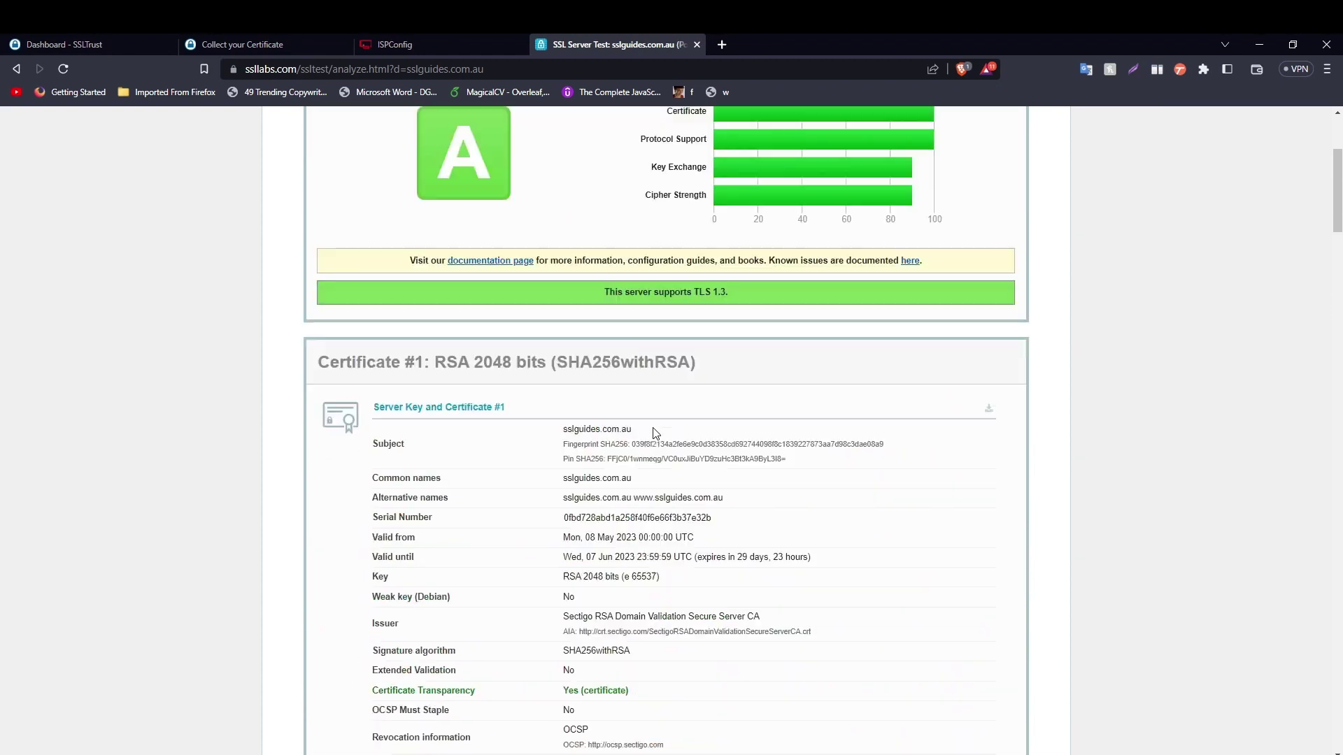
scroll(656, 432, up, 2)
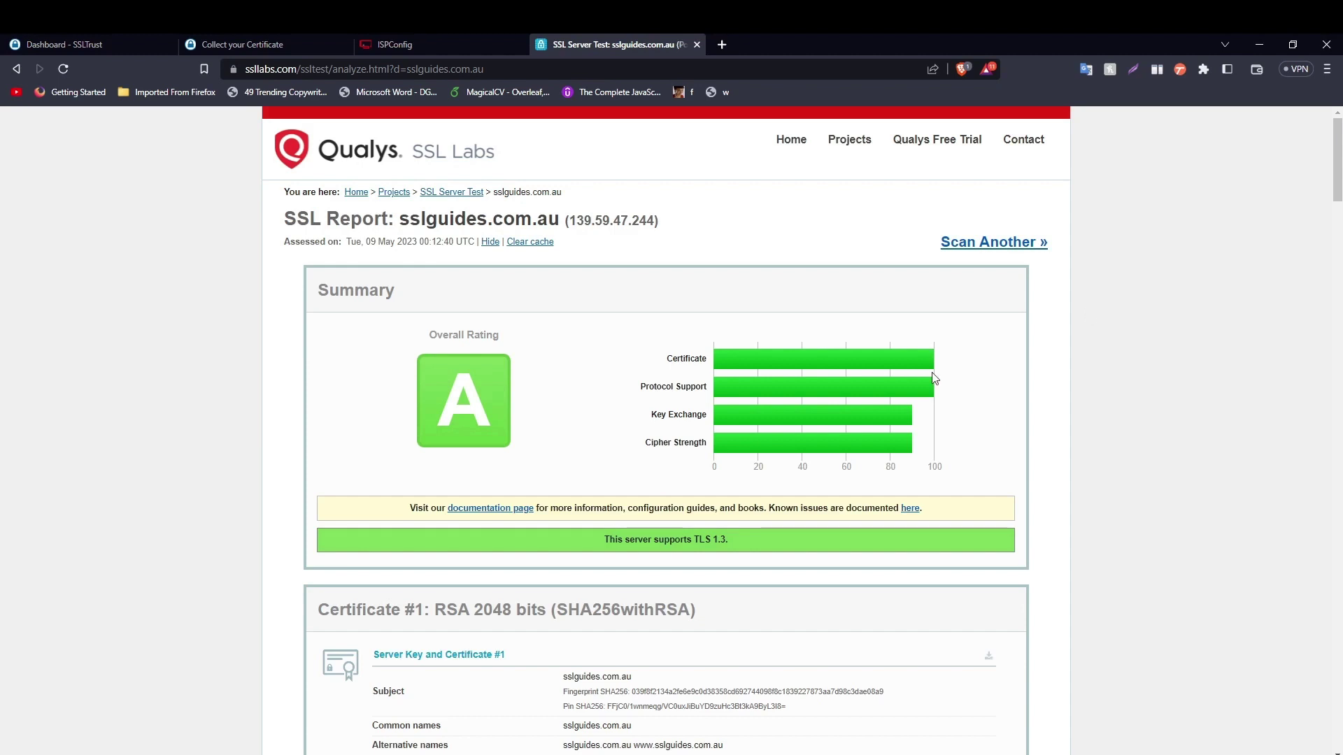
scroll(688, 435, down, 4)
scroll(725, 435, up, 4)
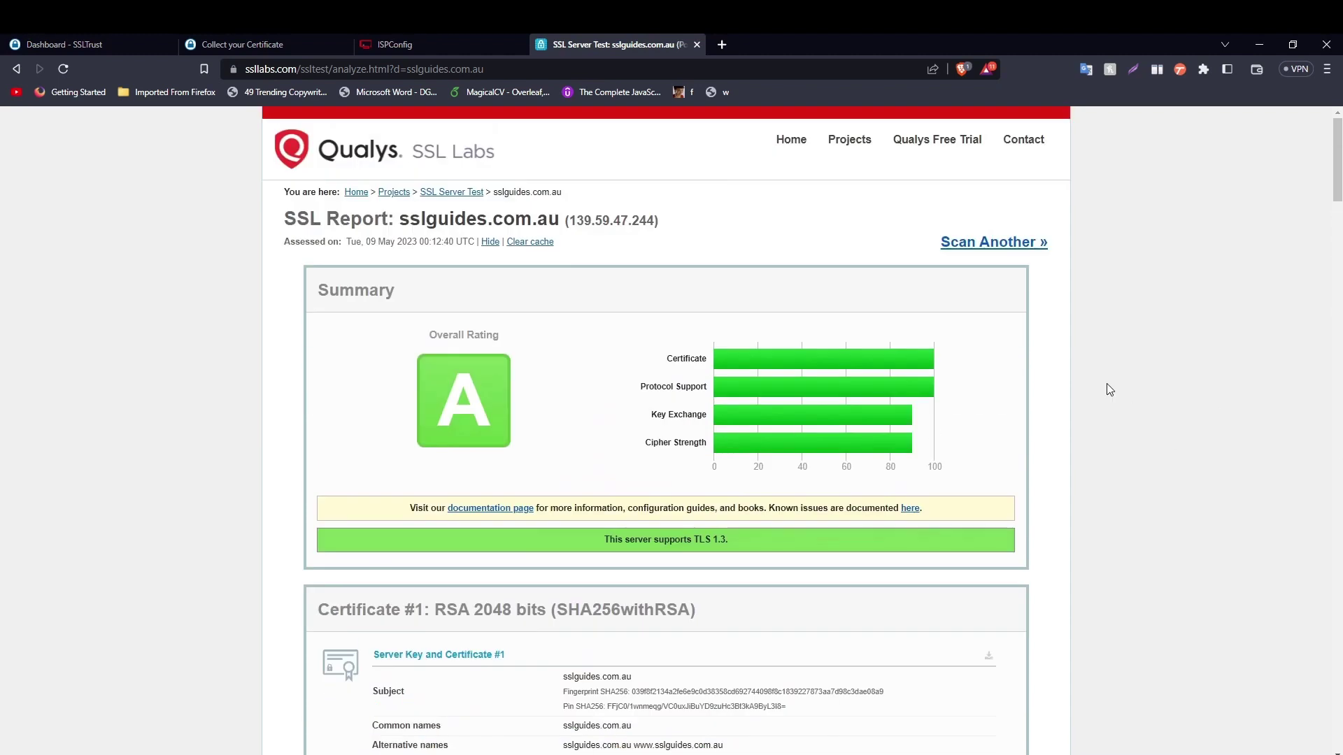